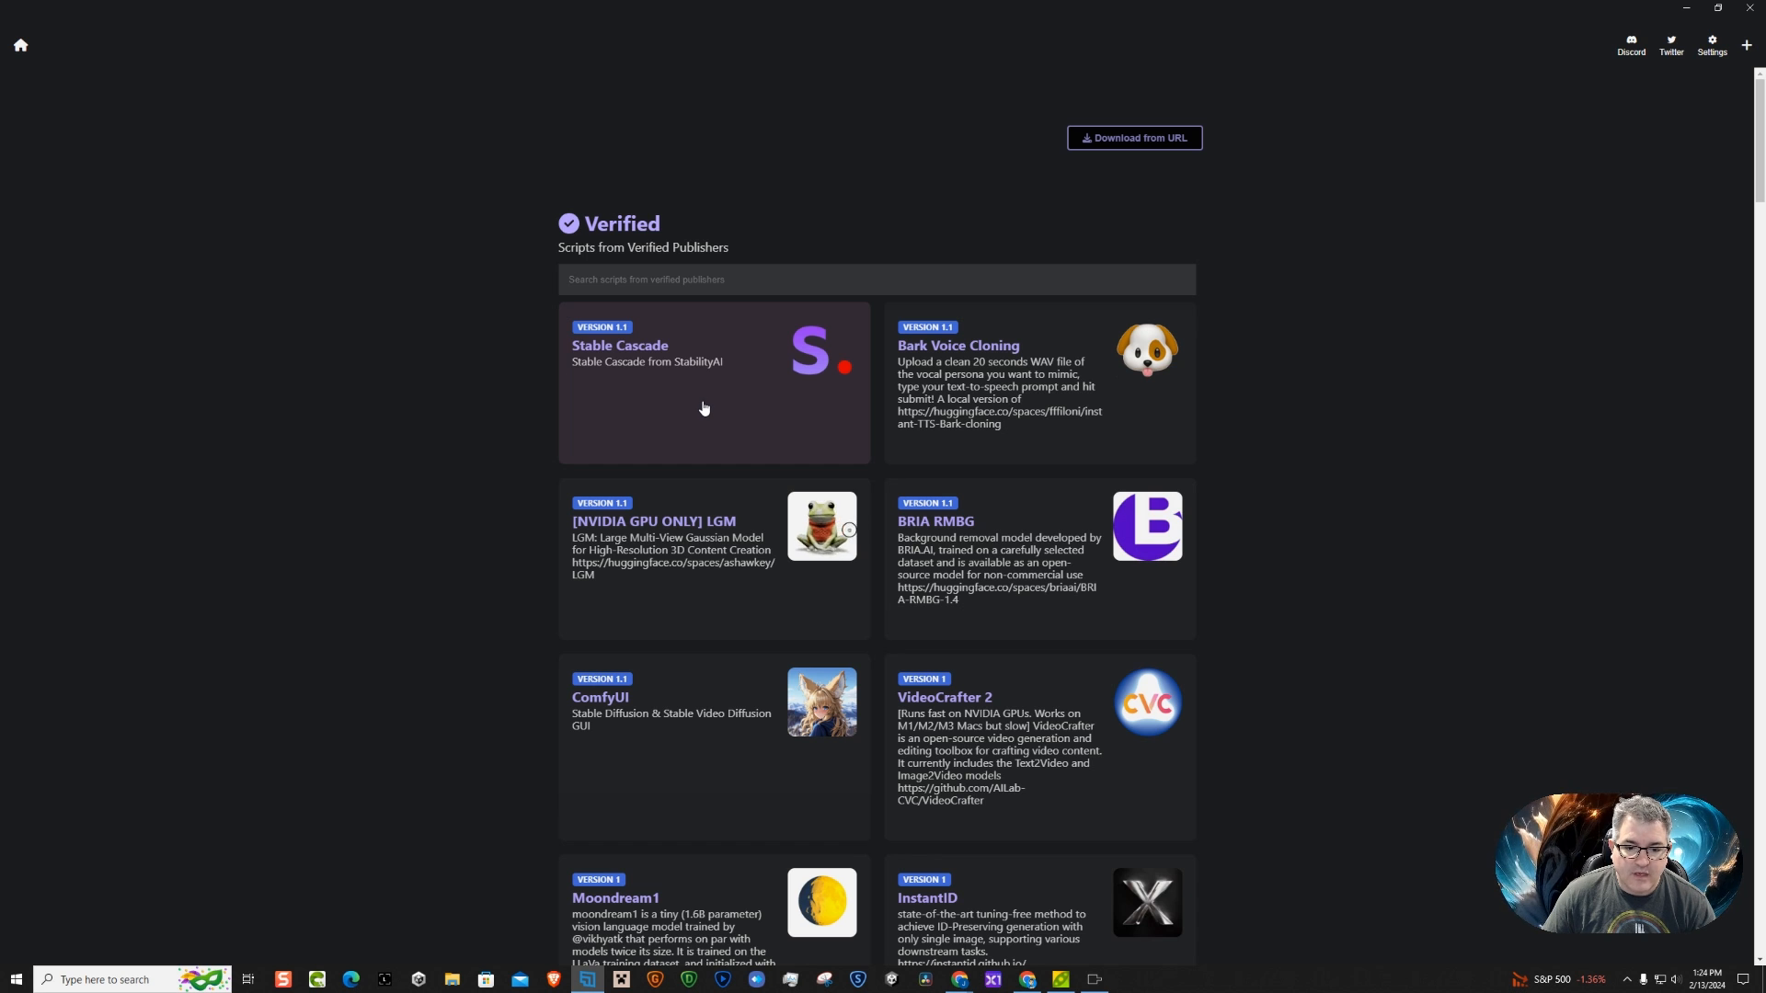
# Download the verified Stable Cascade script as stablecascade.git and install it
pyautogui.click(704, 407)
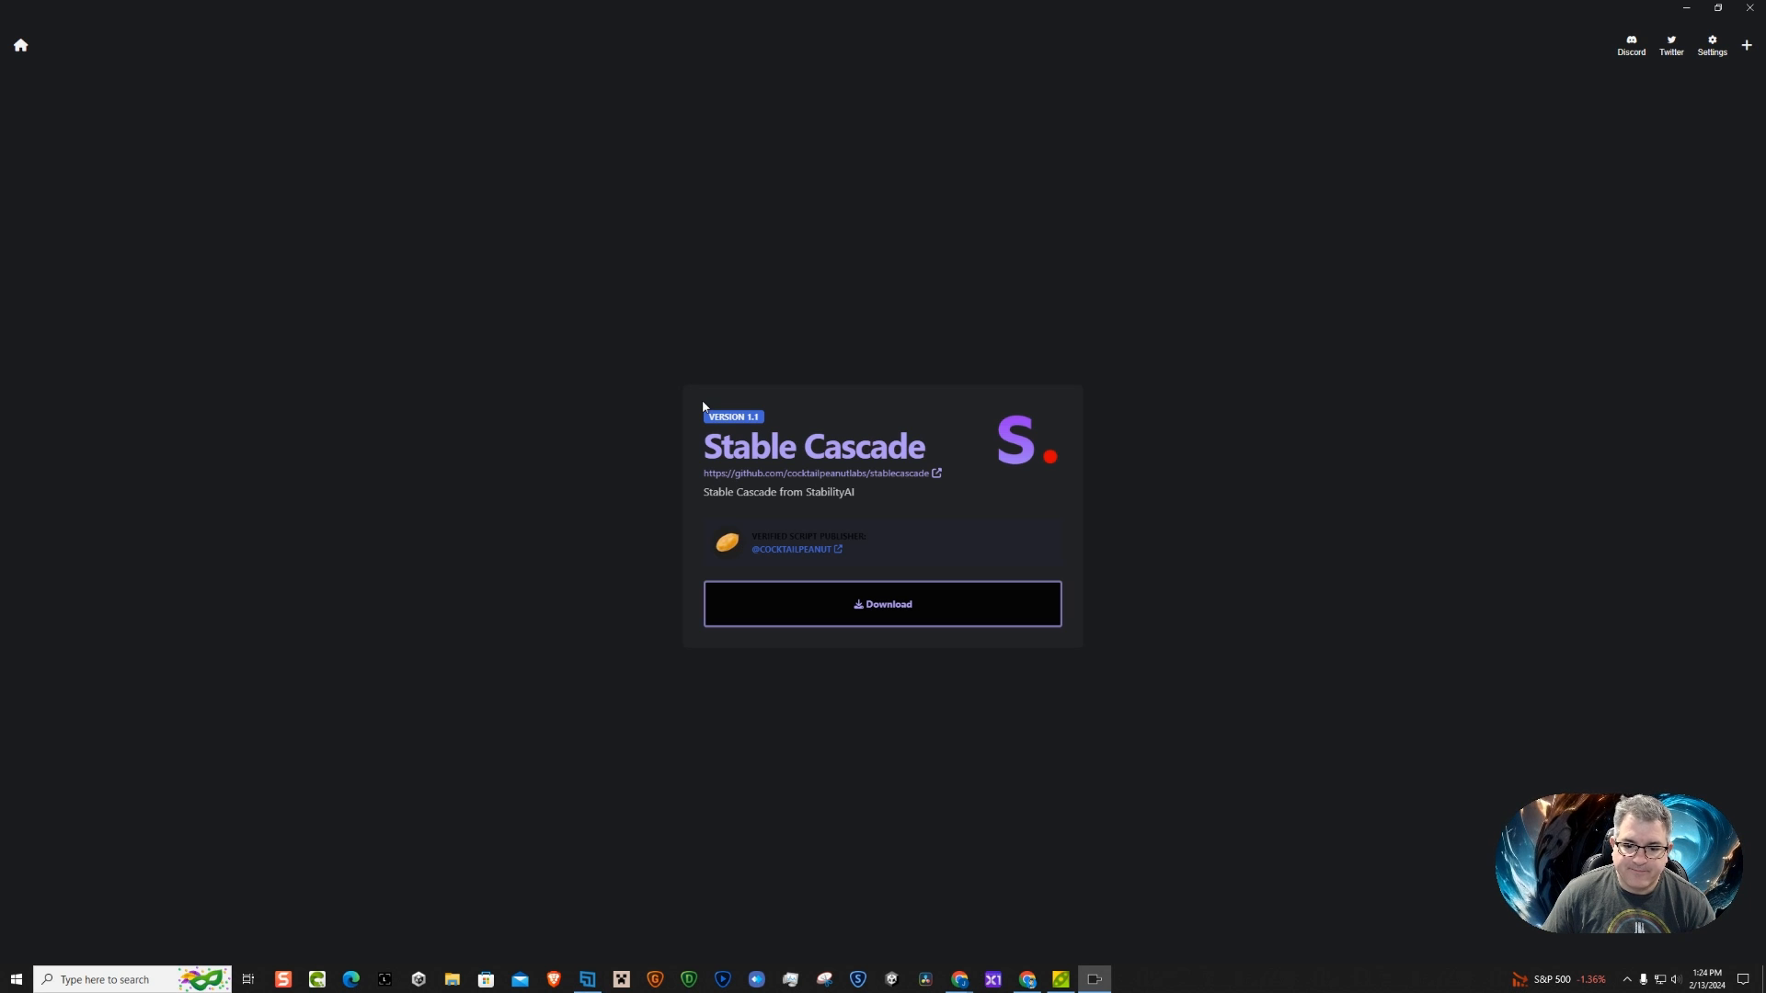
pyautogui.click(892, 615)
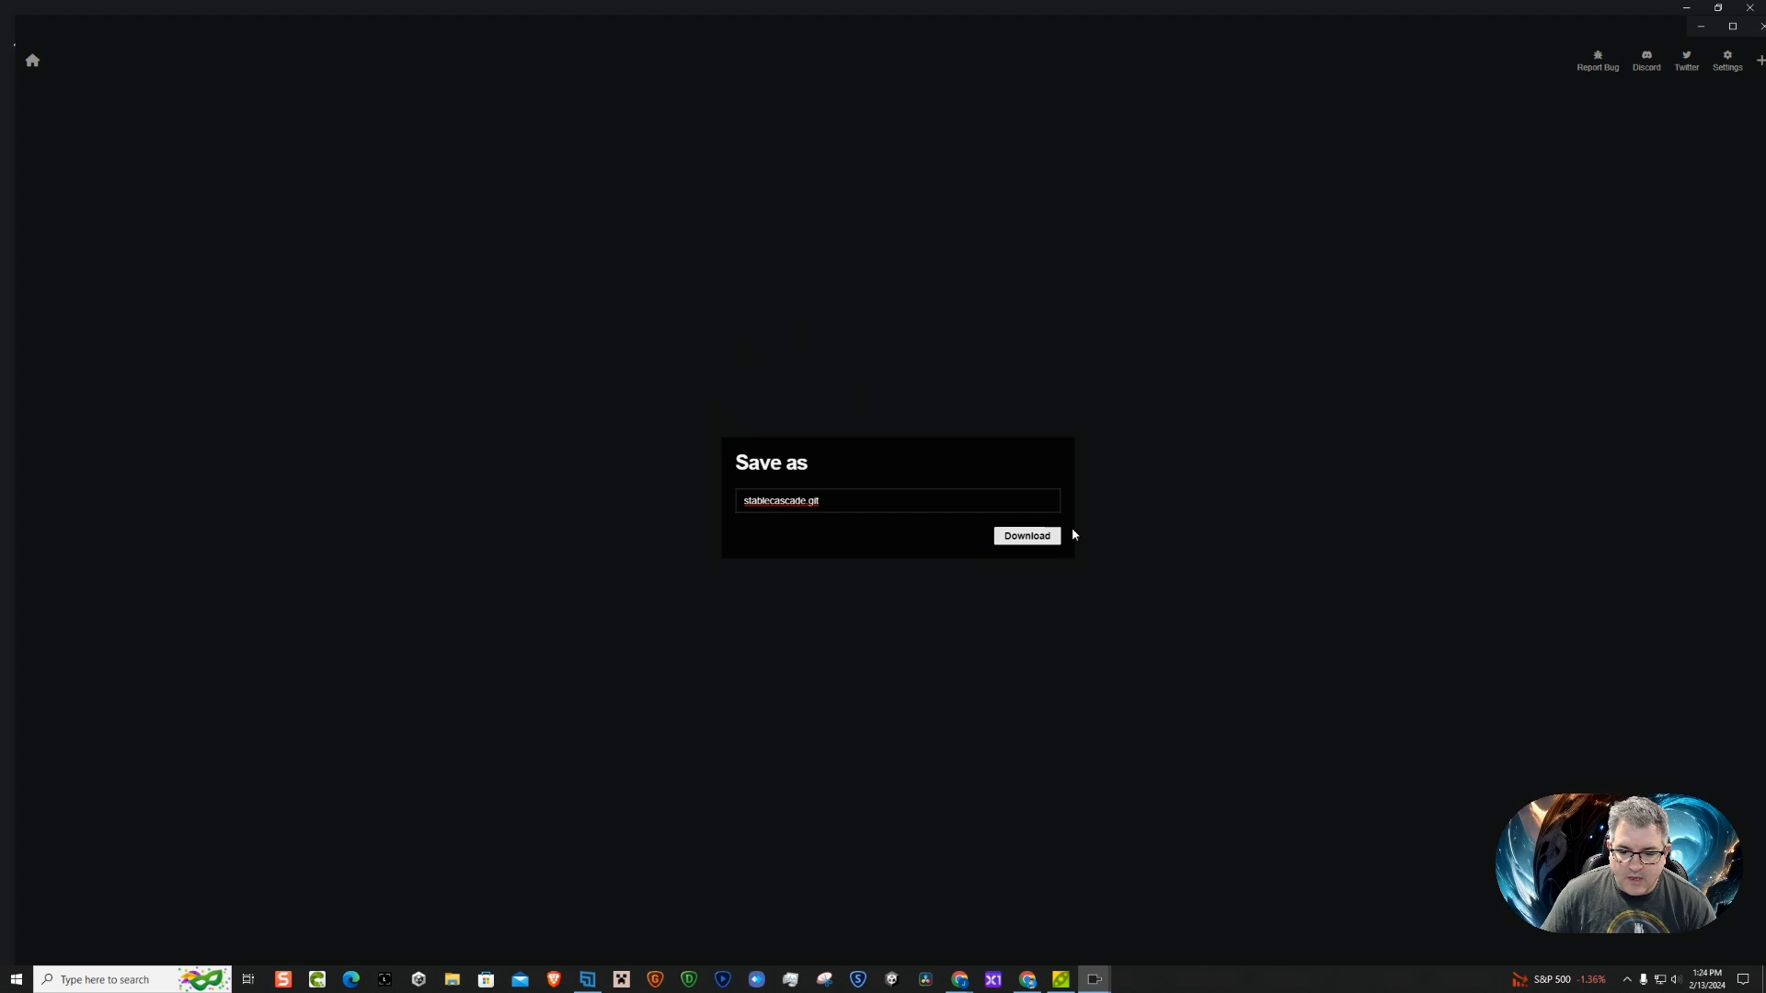
pyautogui.click(1028, 535)
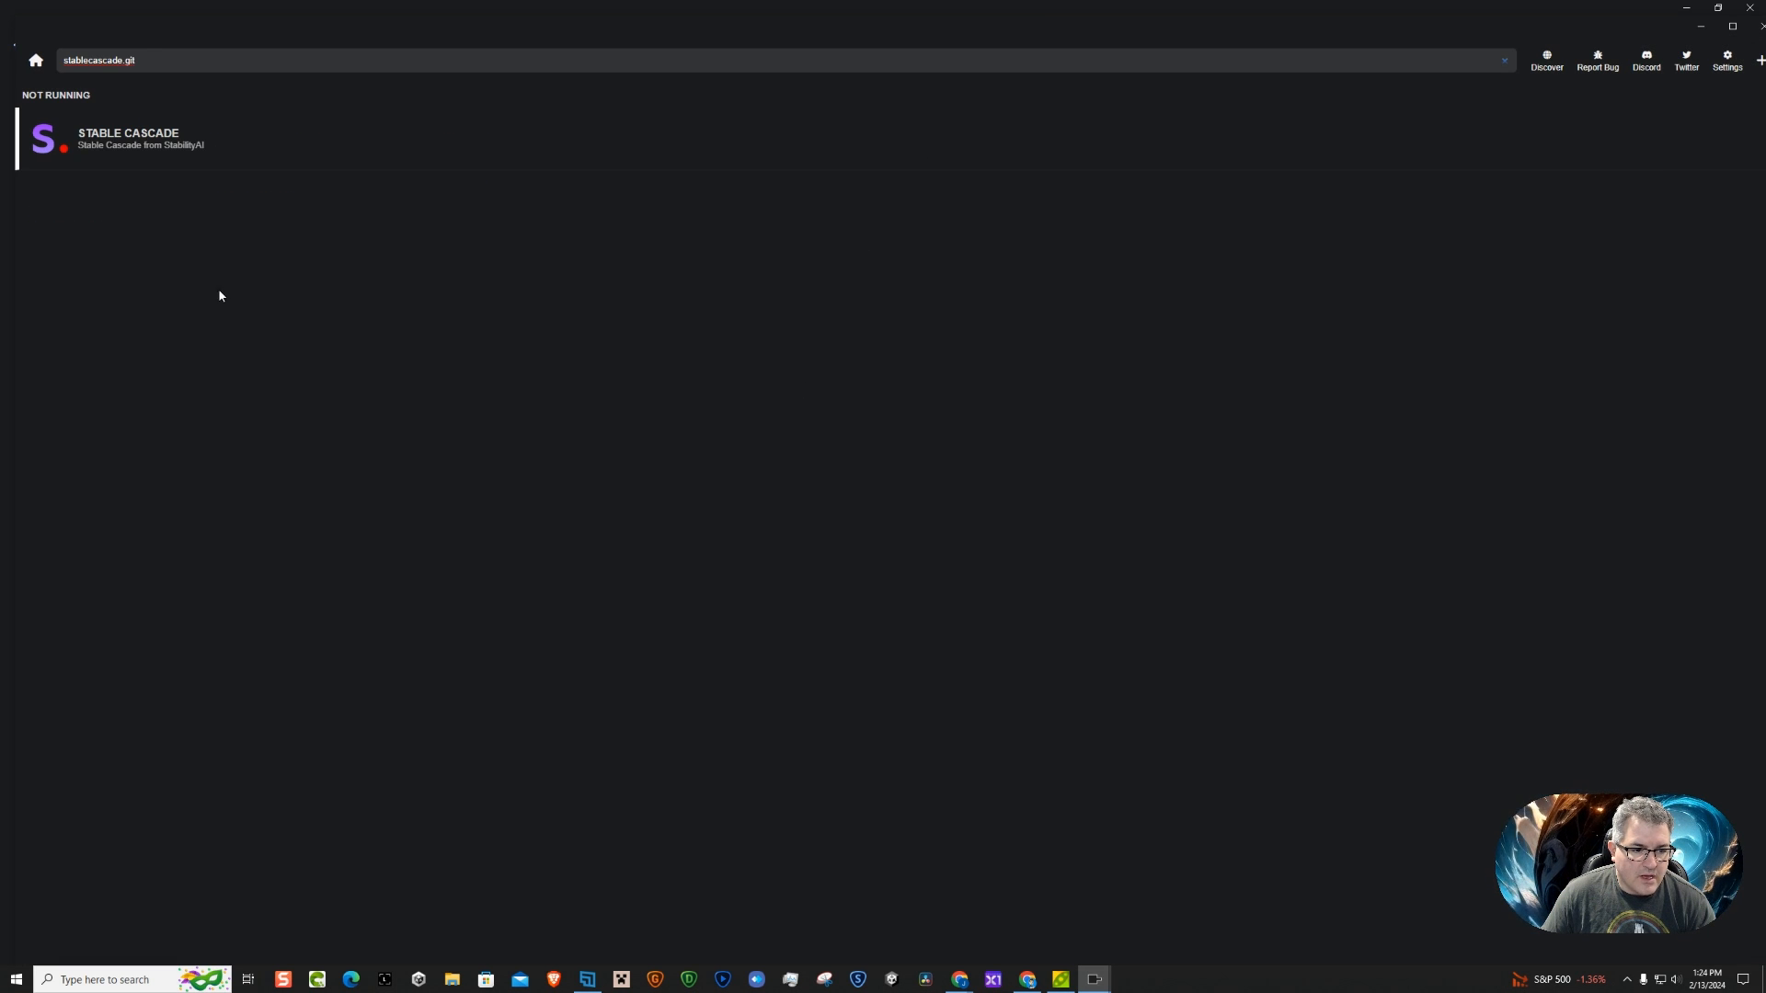
pyautogui.click(129, 144)
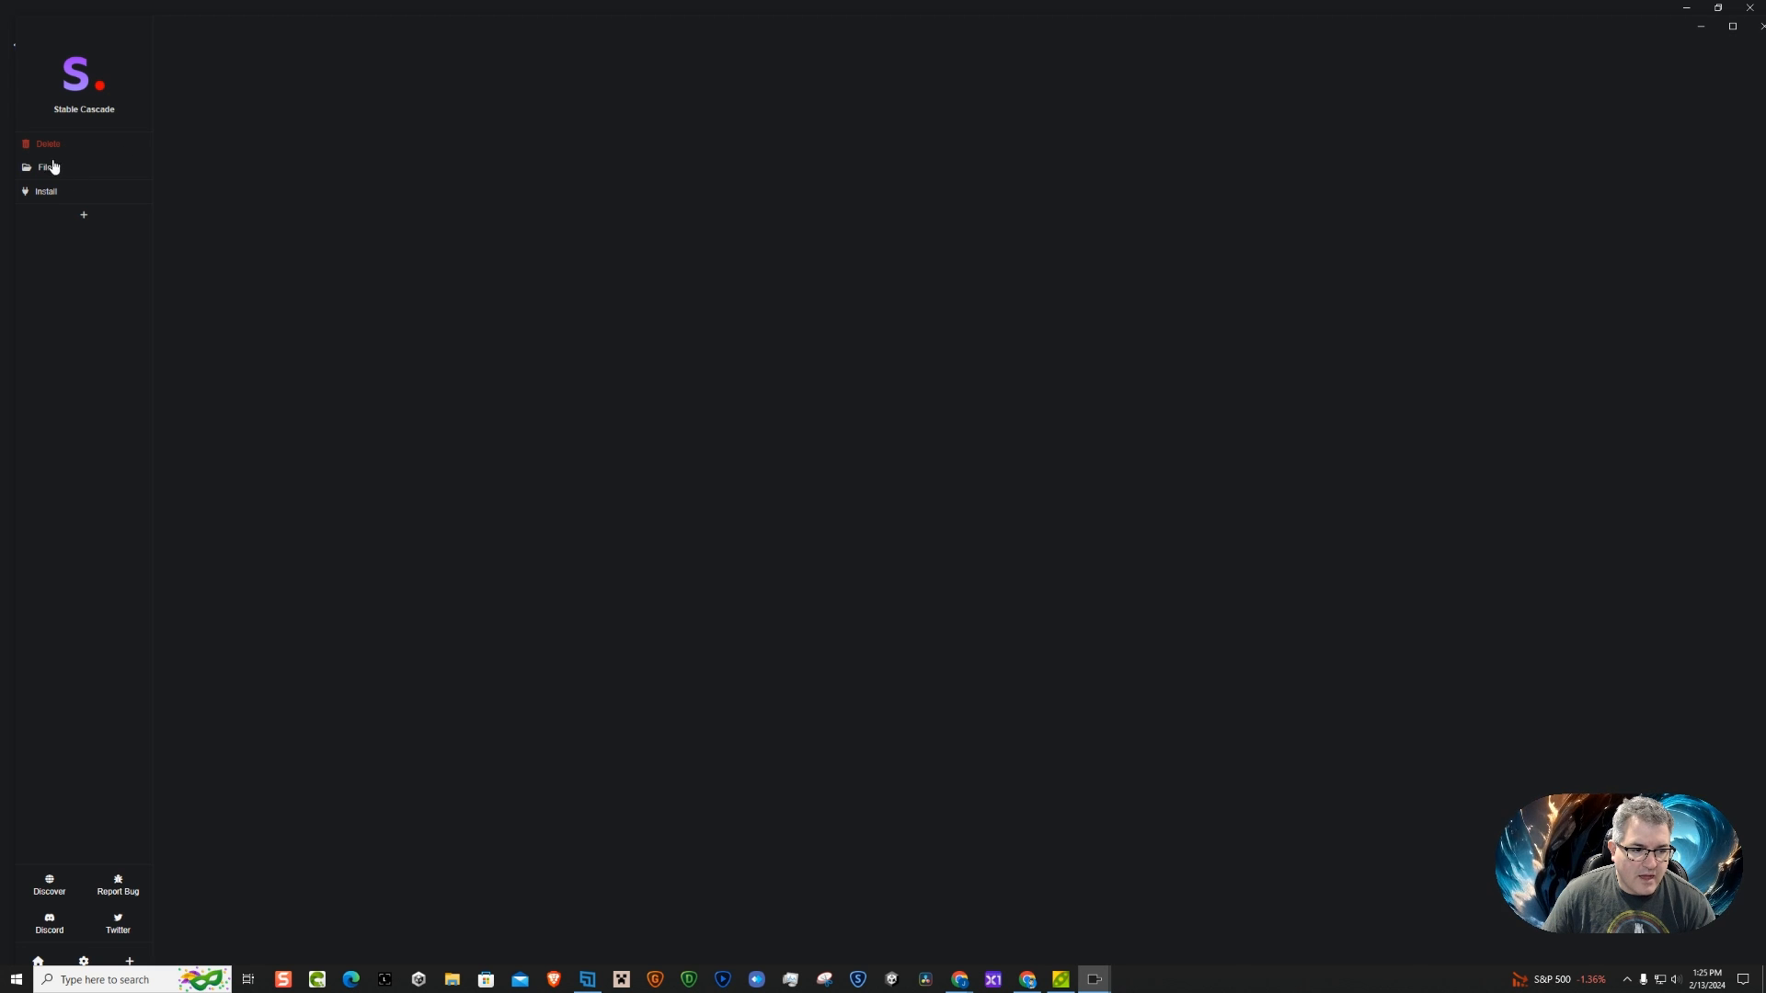
pyautogui.click(44, 196)
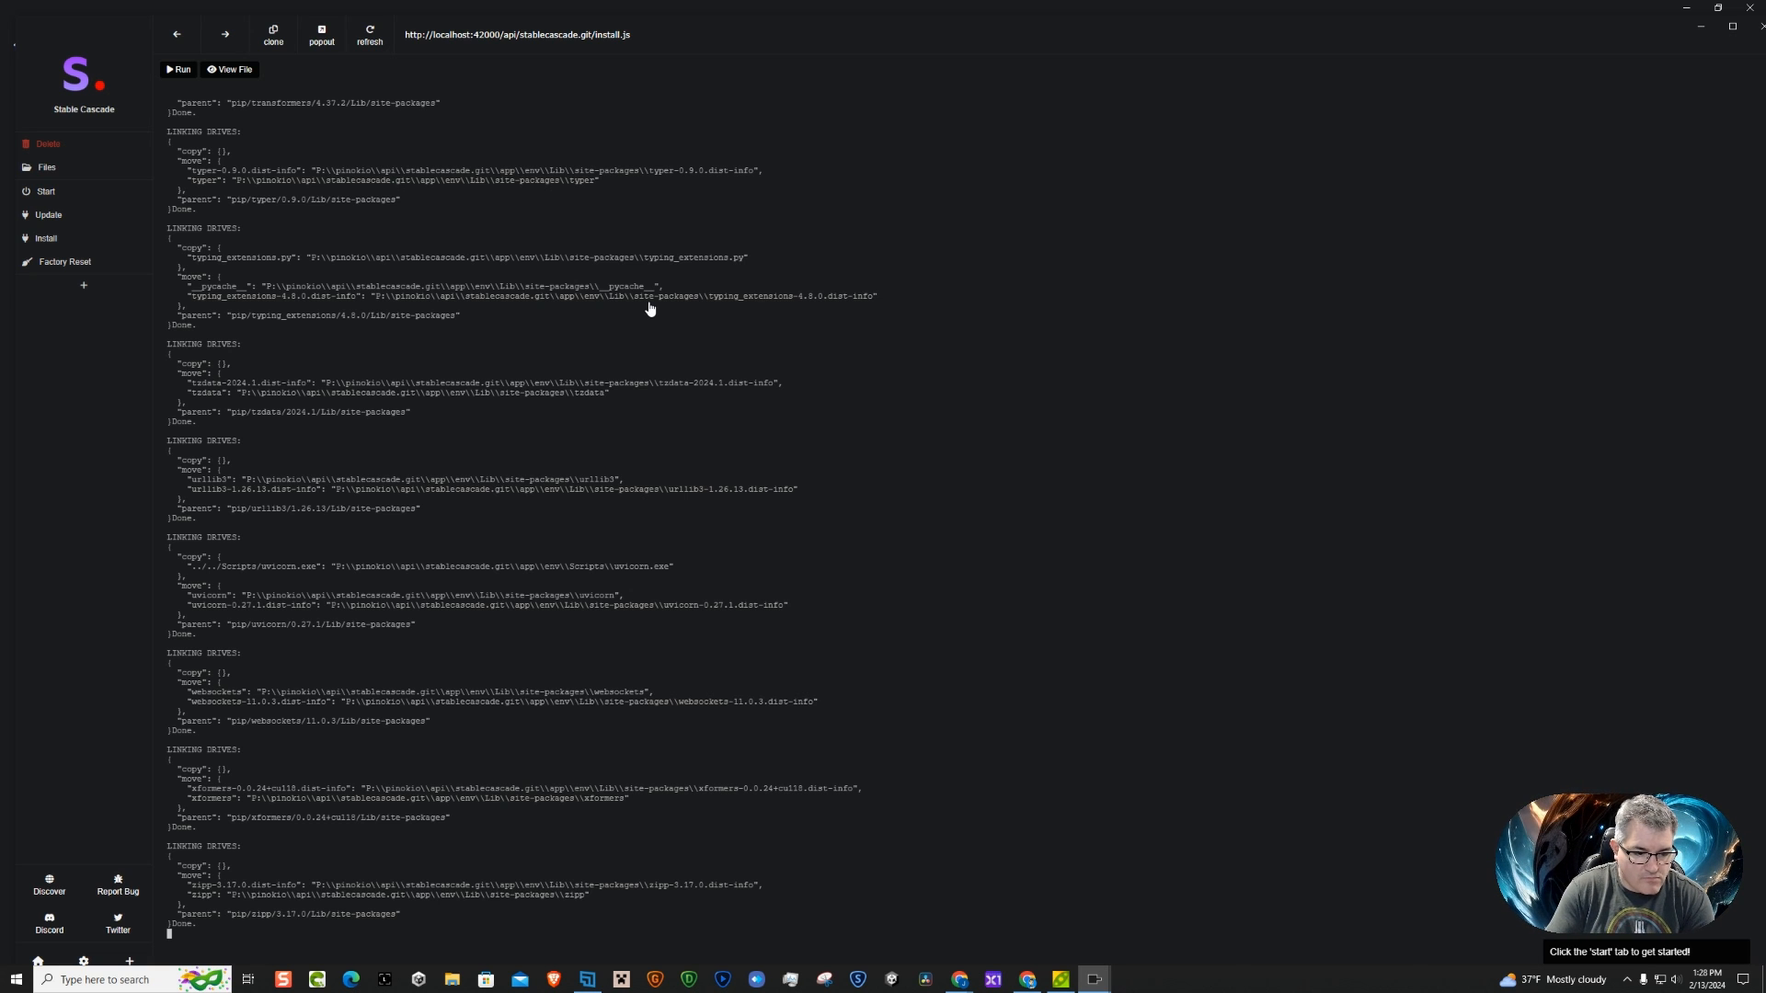
pyautogui.click(43, 195)
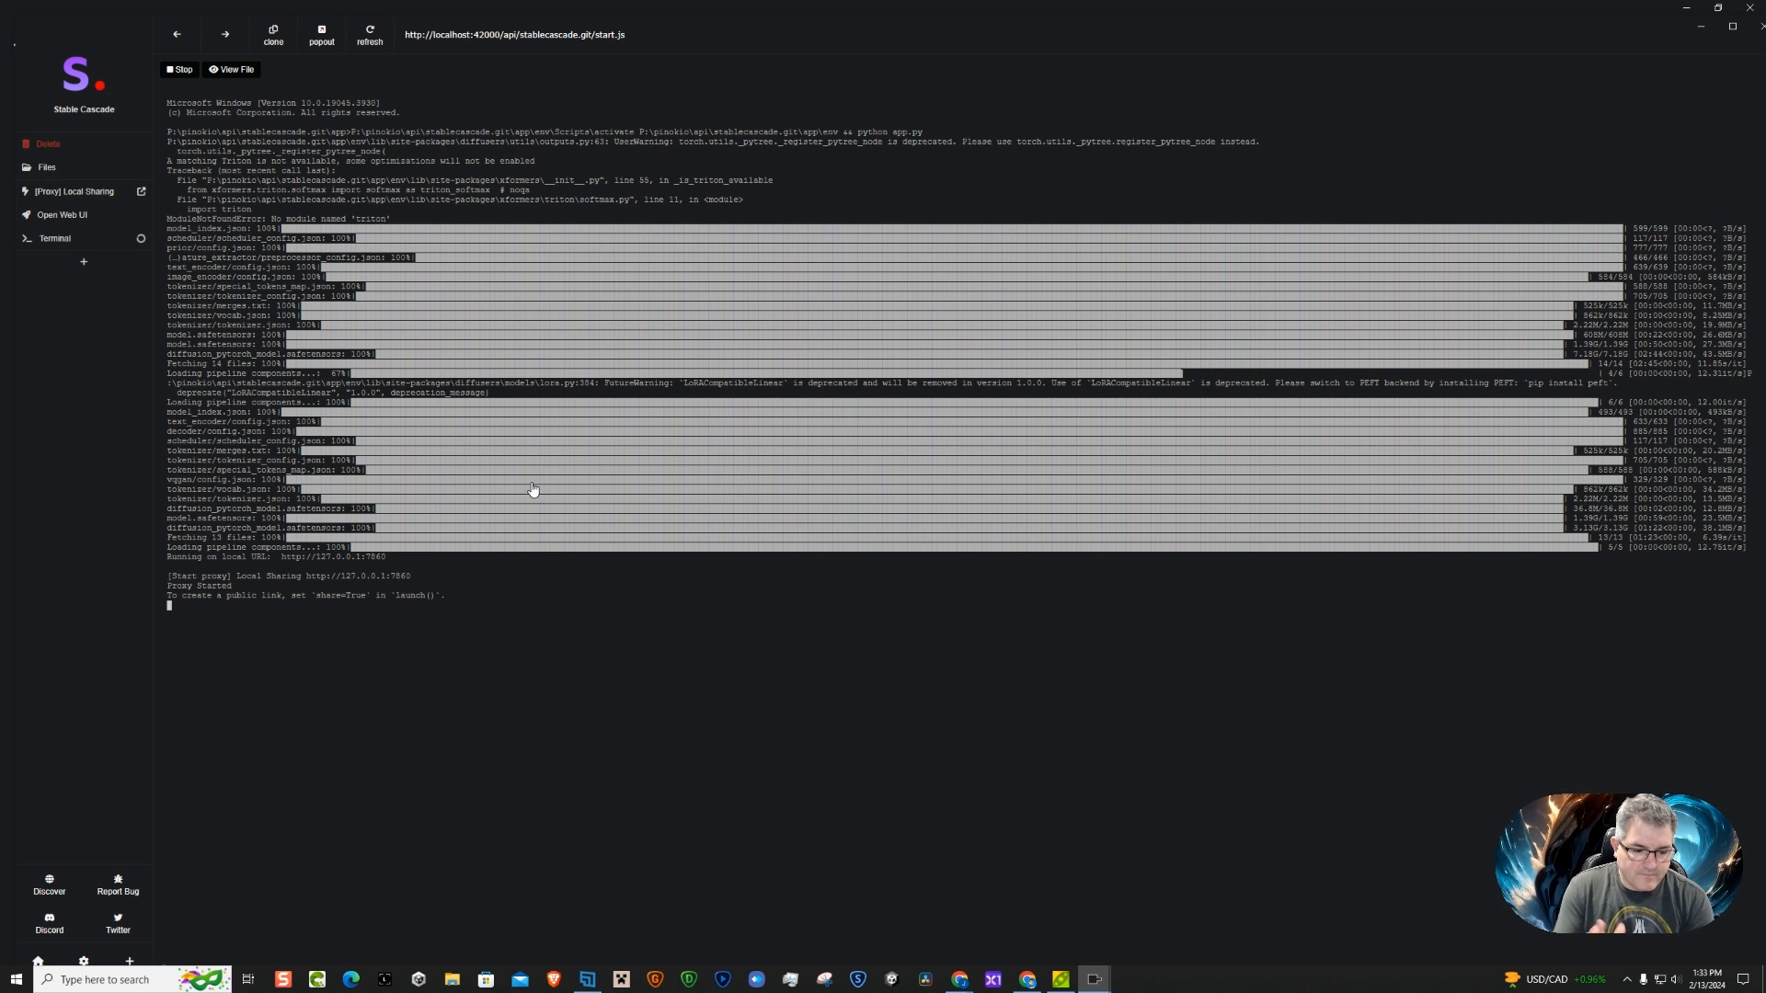
pyautogui.click(372, 580)
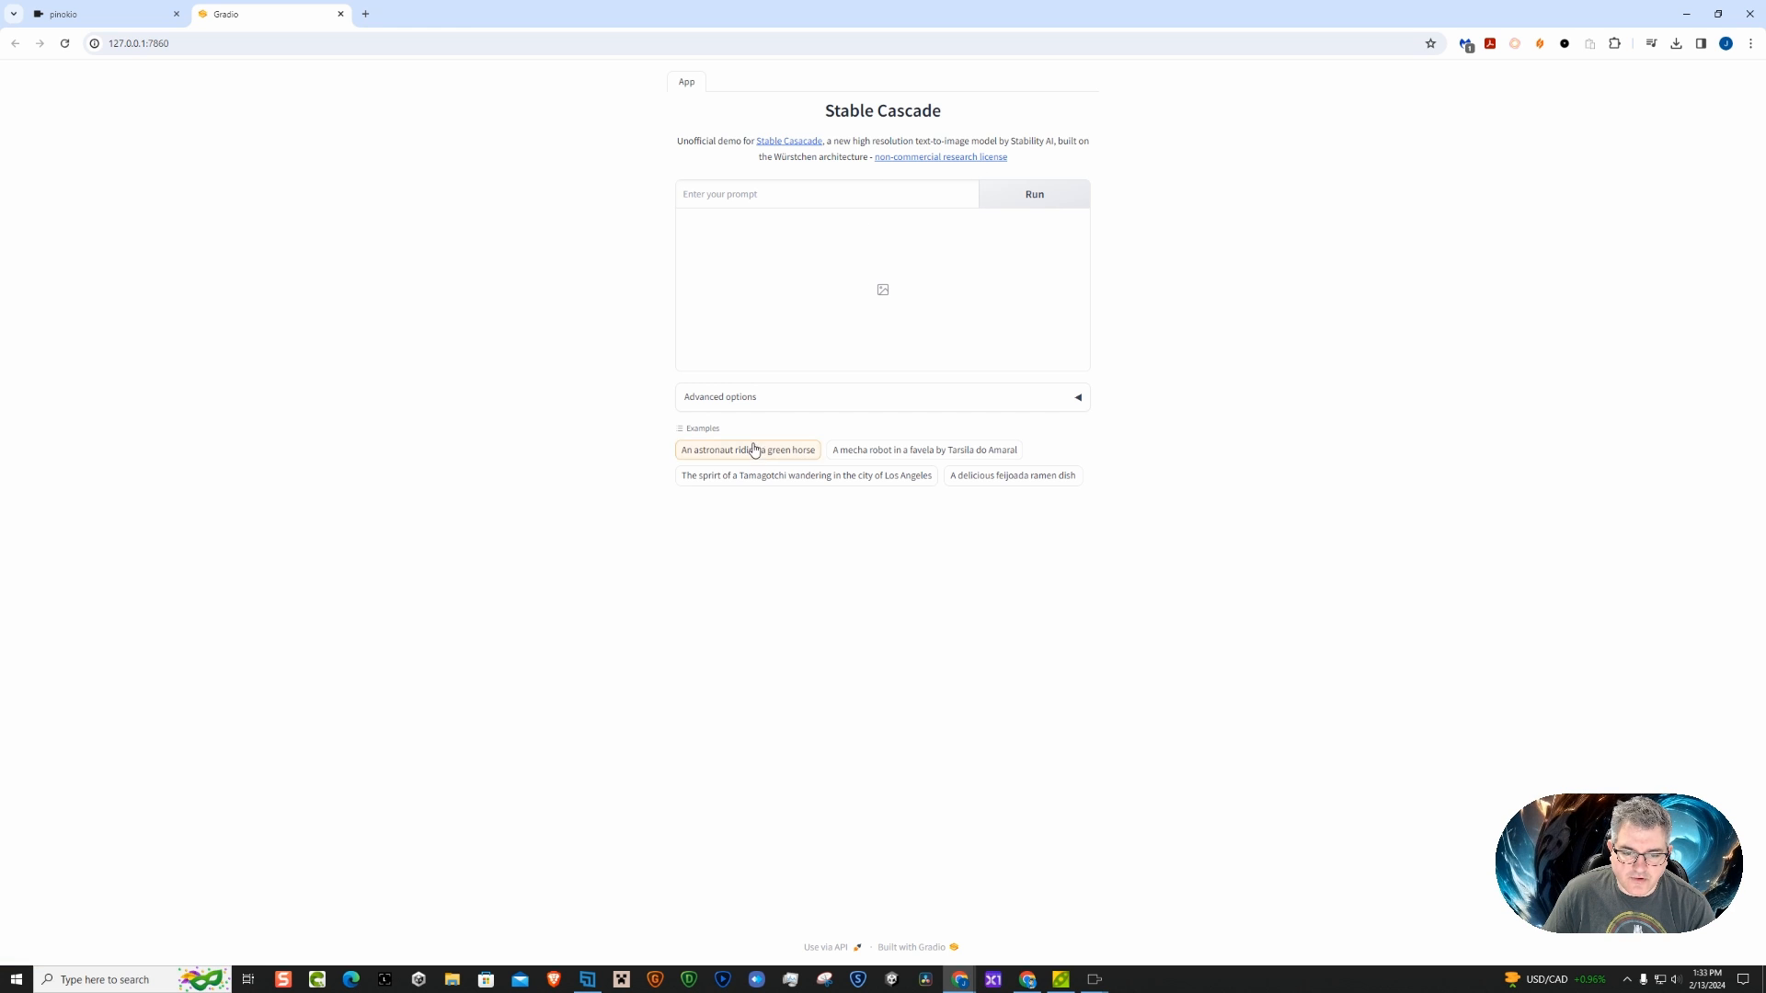
# Expand the advanced options and raise the seed to about 968 million
pyautogui.click(776, 404)
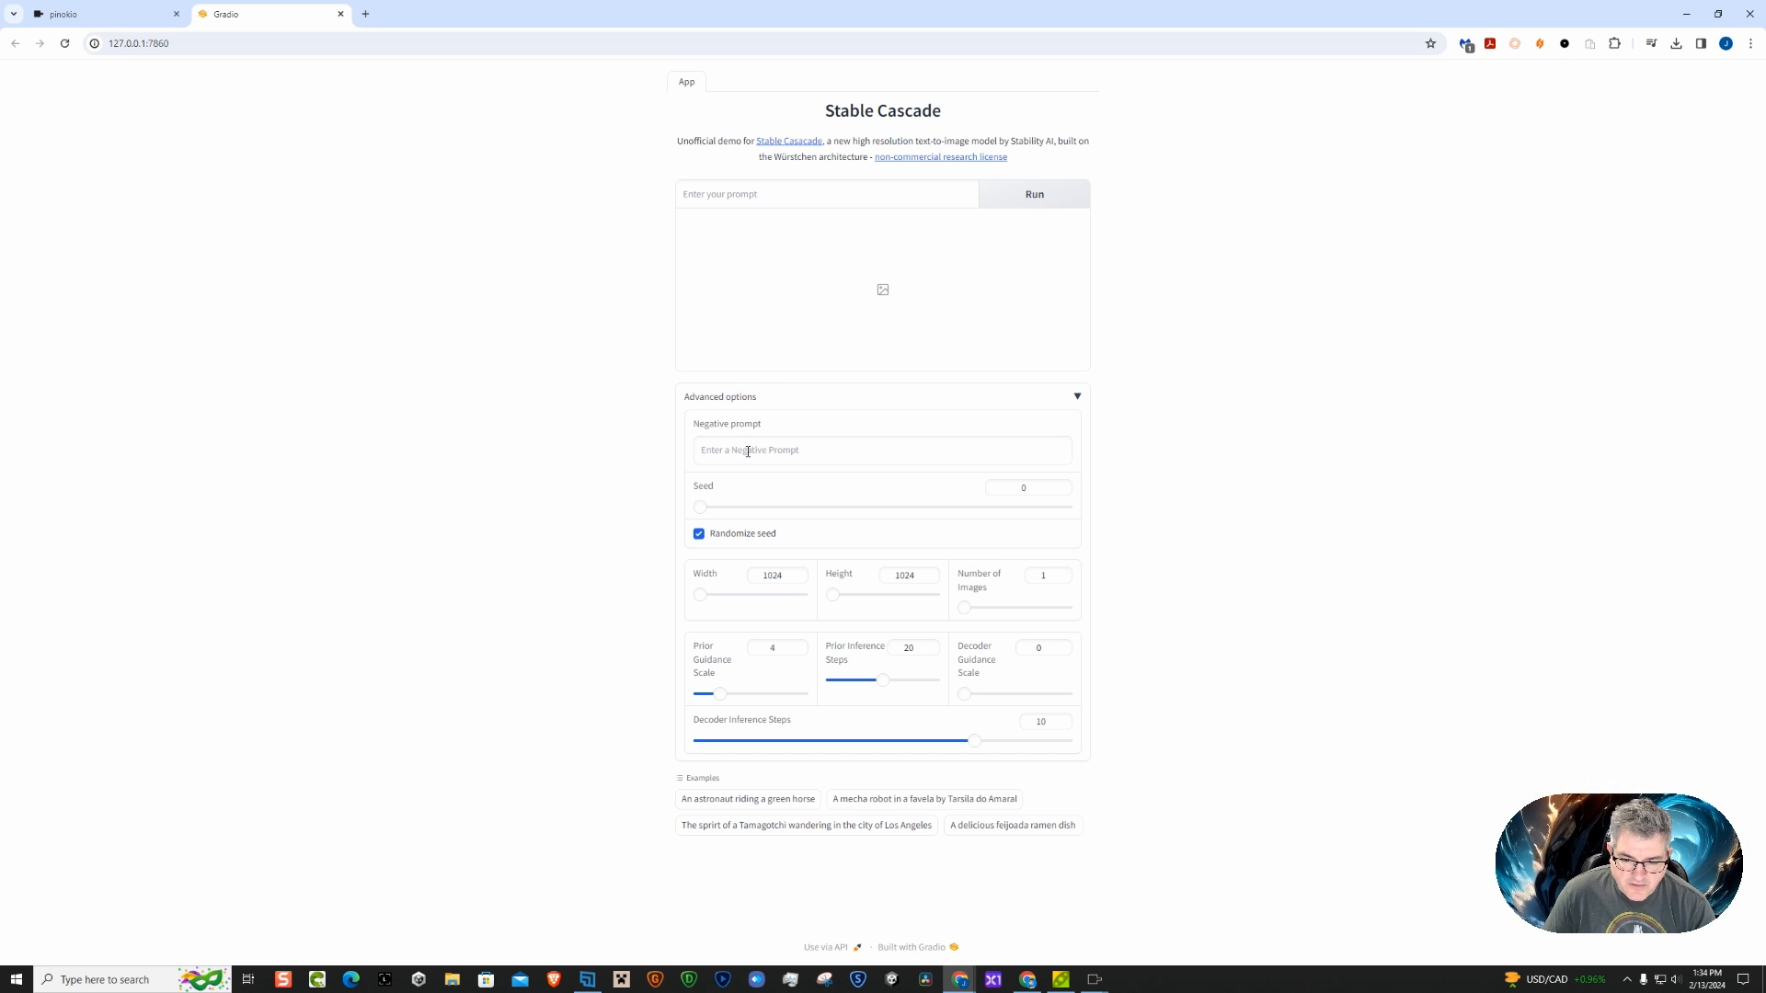
pyautogui.moveTo(714, 509); pyautogui.dragTo(867, 526)
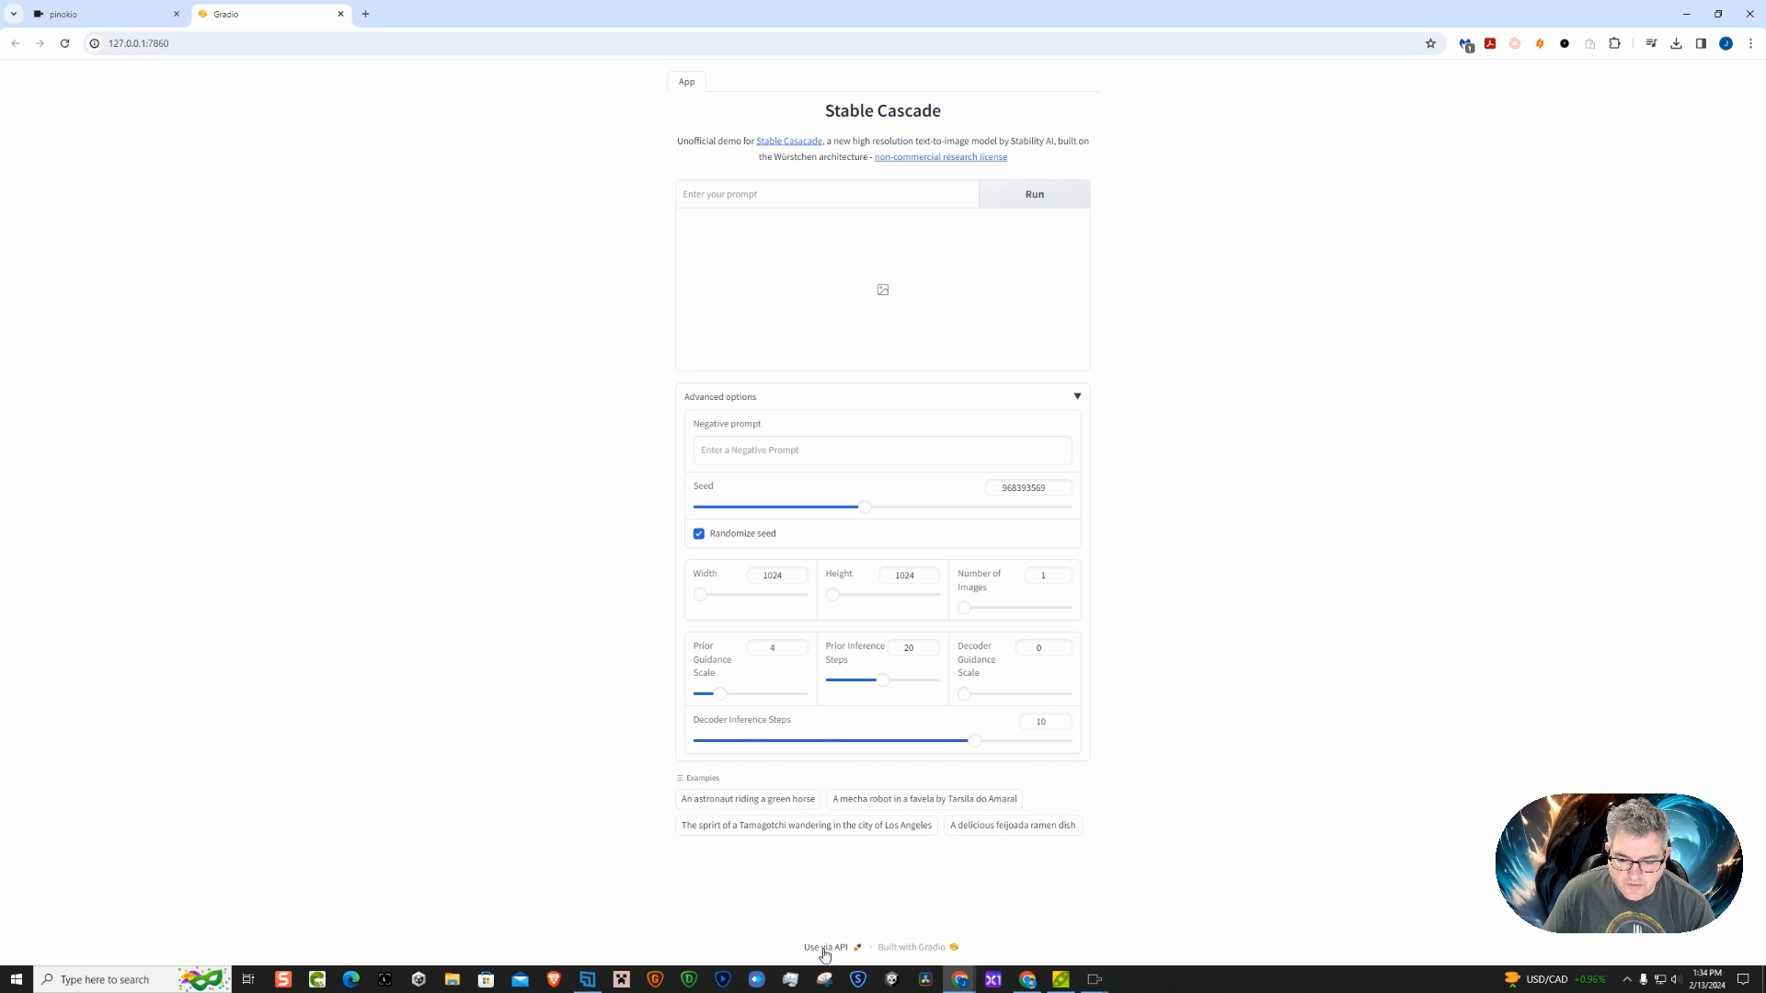
# Enter the image prompt "half lizard, half bunny, surfing a wave, california, beautiful blue skies,"
pyautogui.click(769, 188)
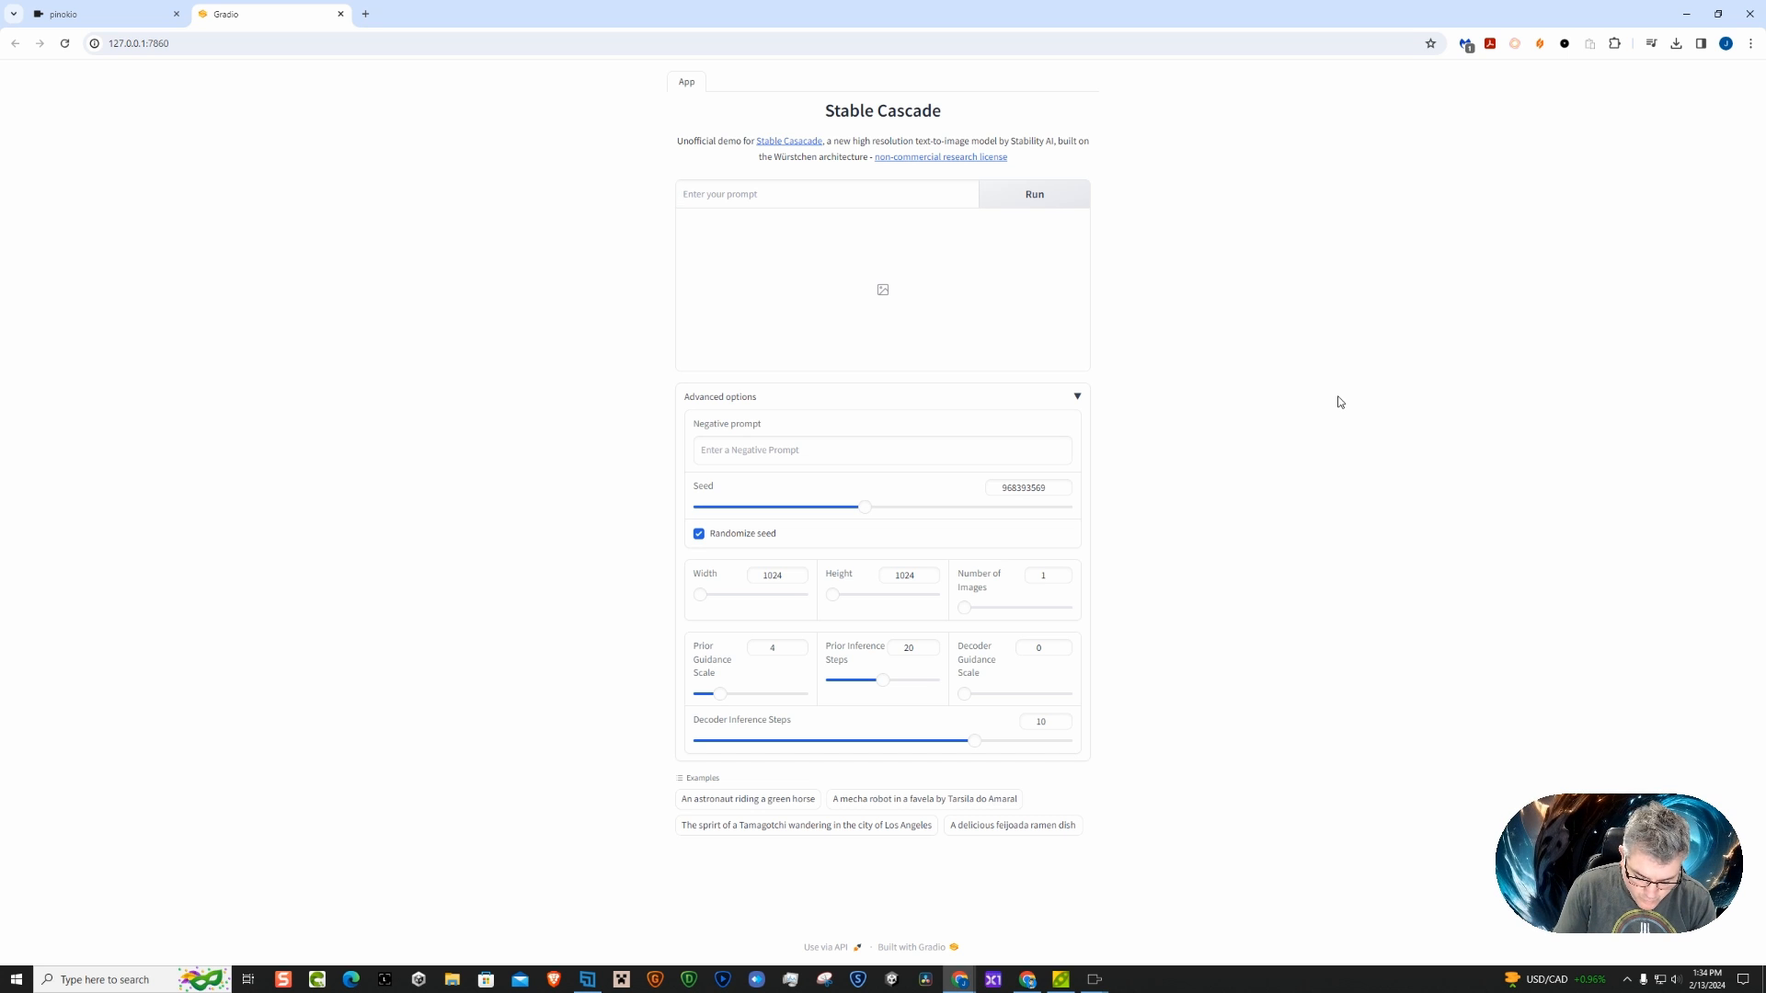
pyautogui.write('Hlaf')
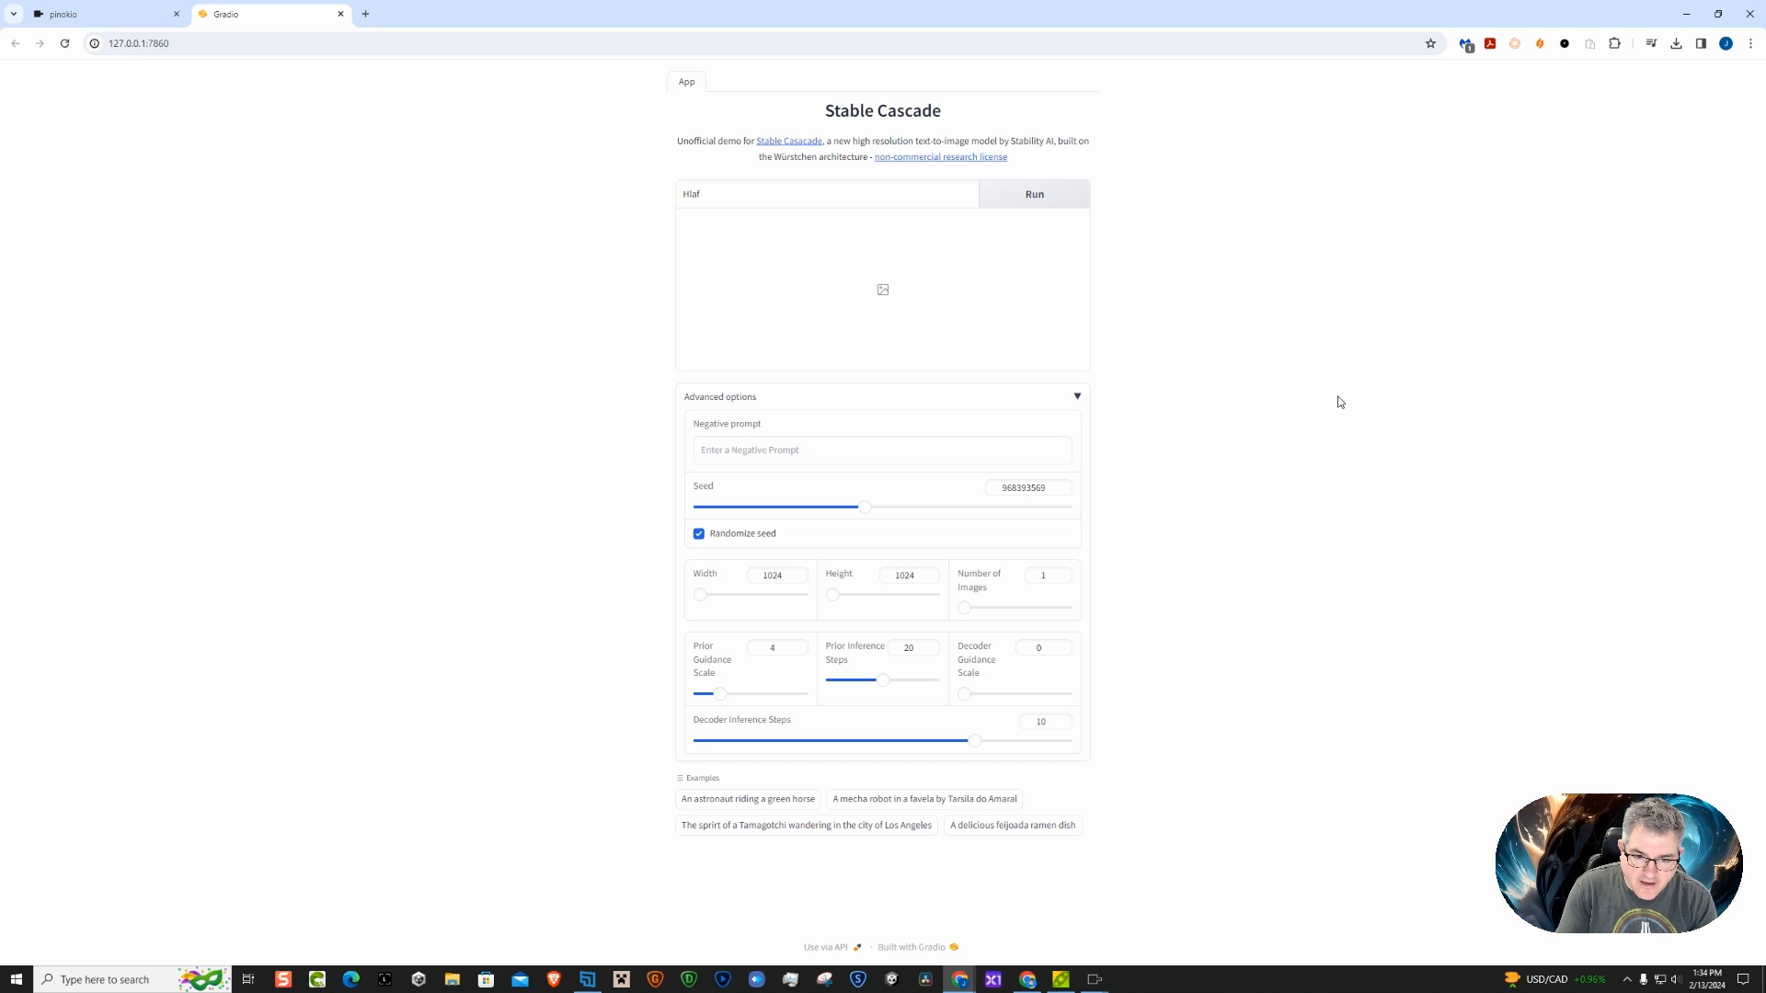
pyautogui.press('BackSpace')
pyautogui.write('hl')
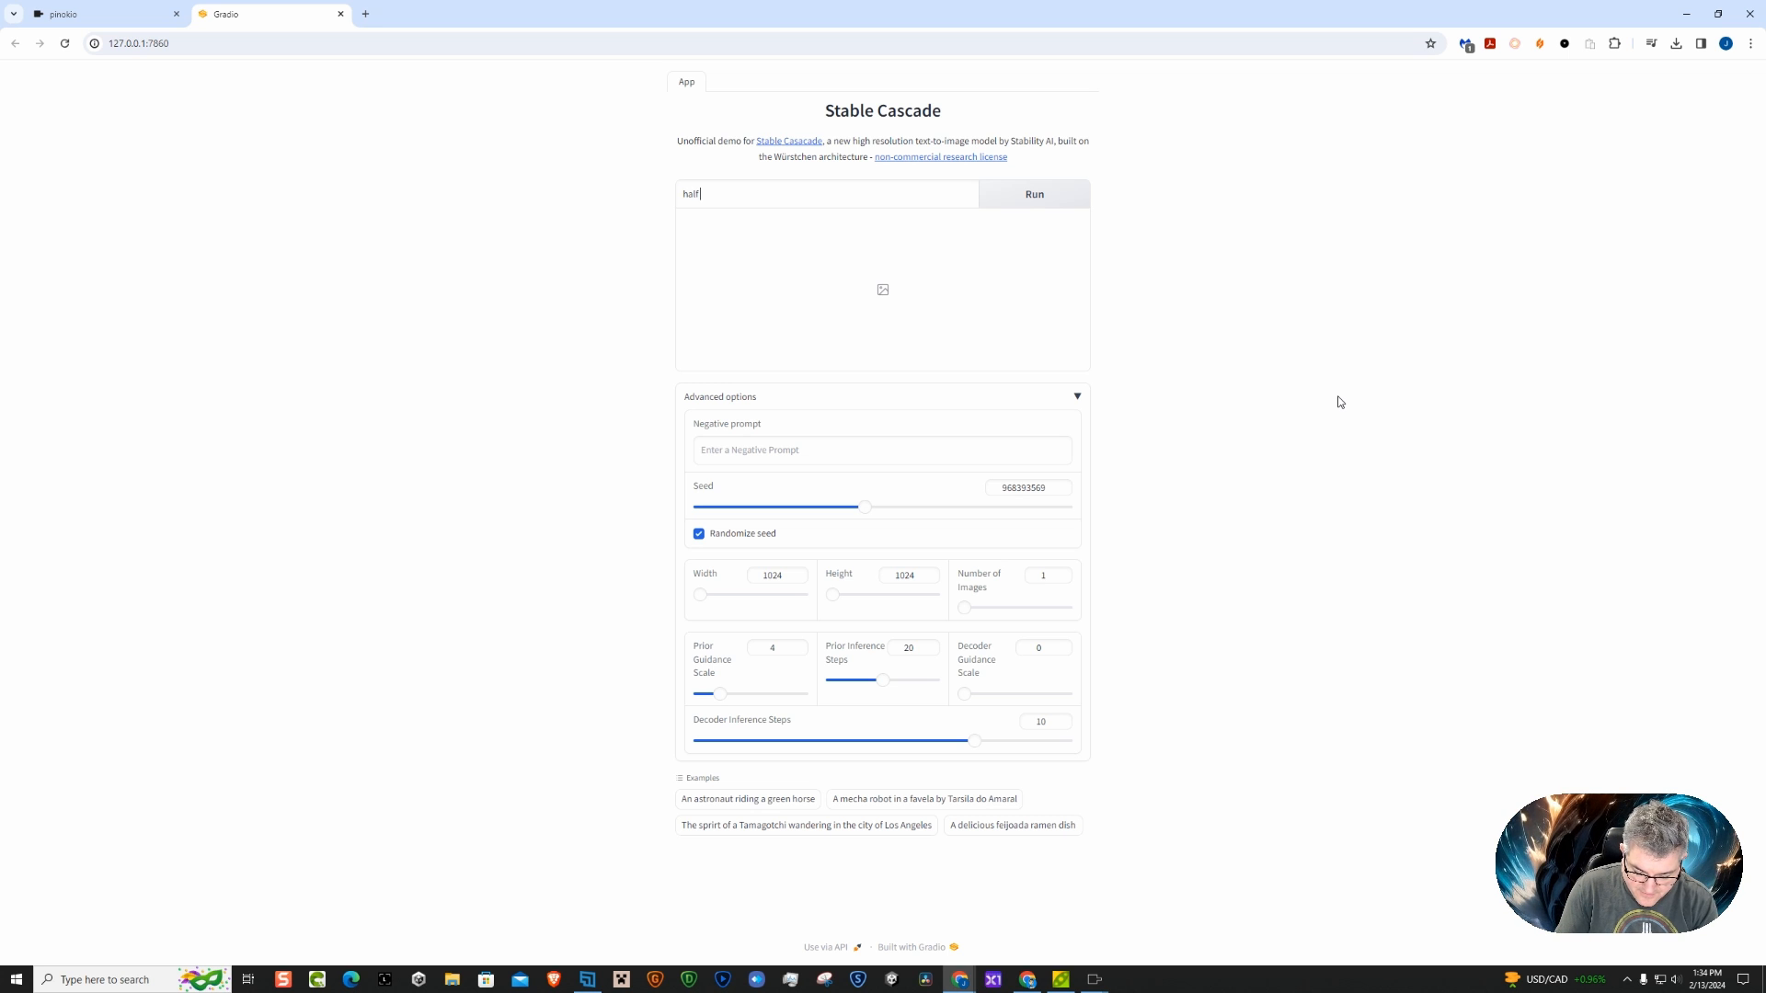
pyautogui.write('lf lizard')
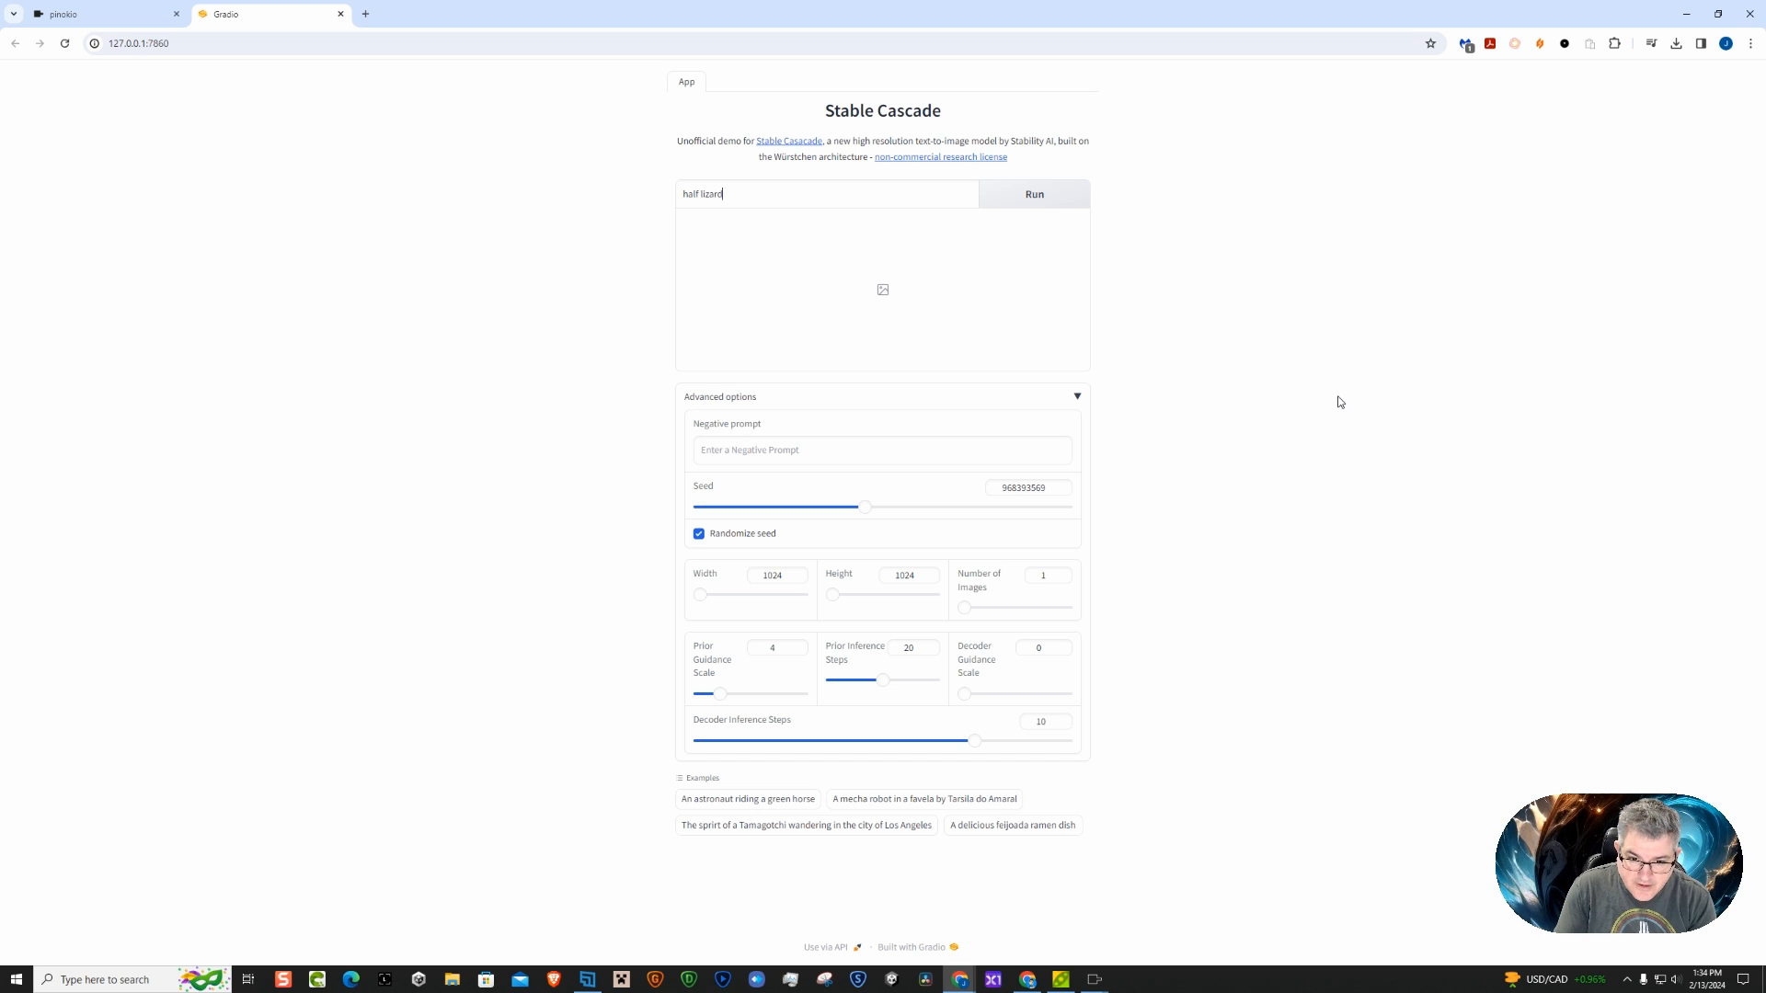
pyautogui.write(', half')
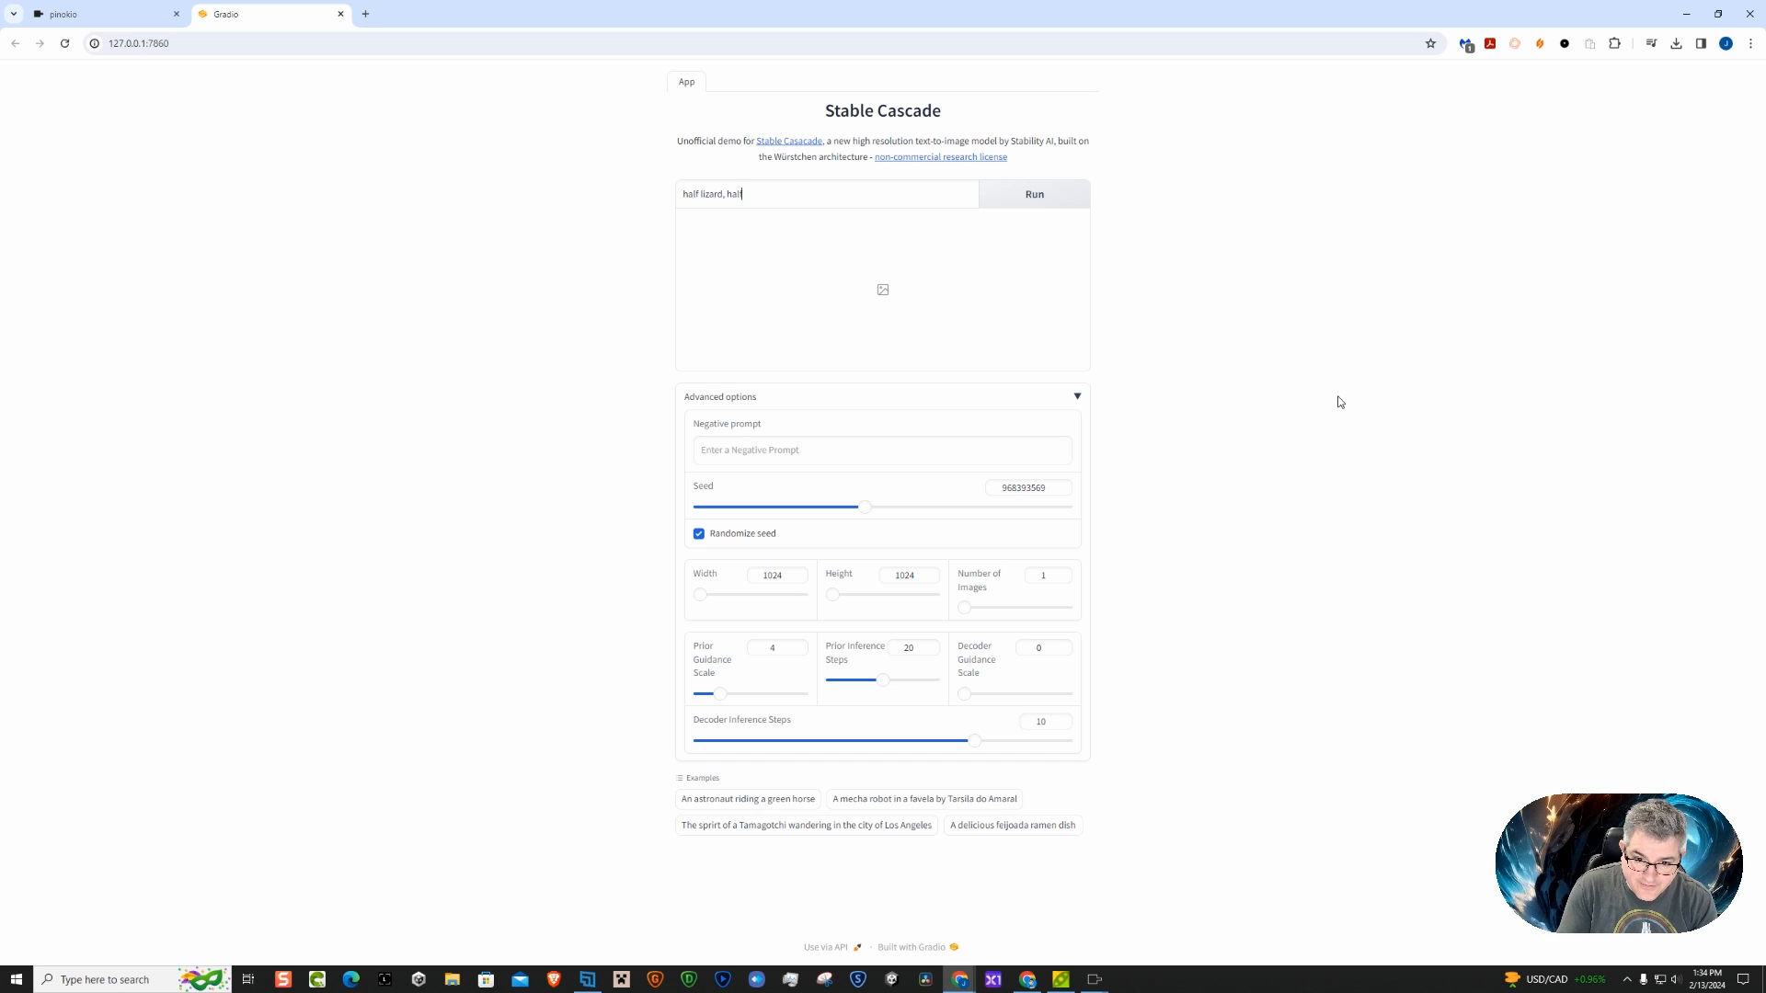
pyautogui.write(' bunn')
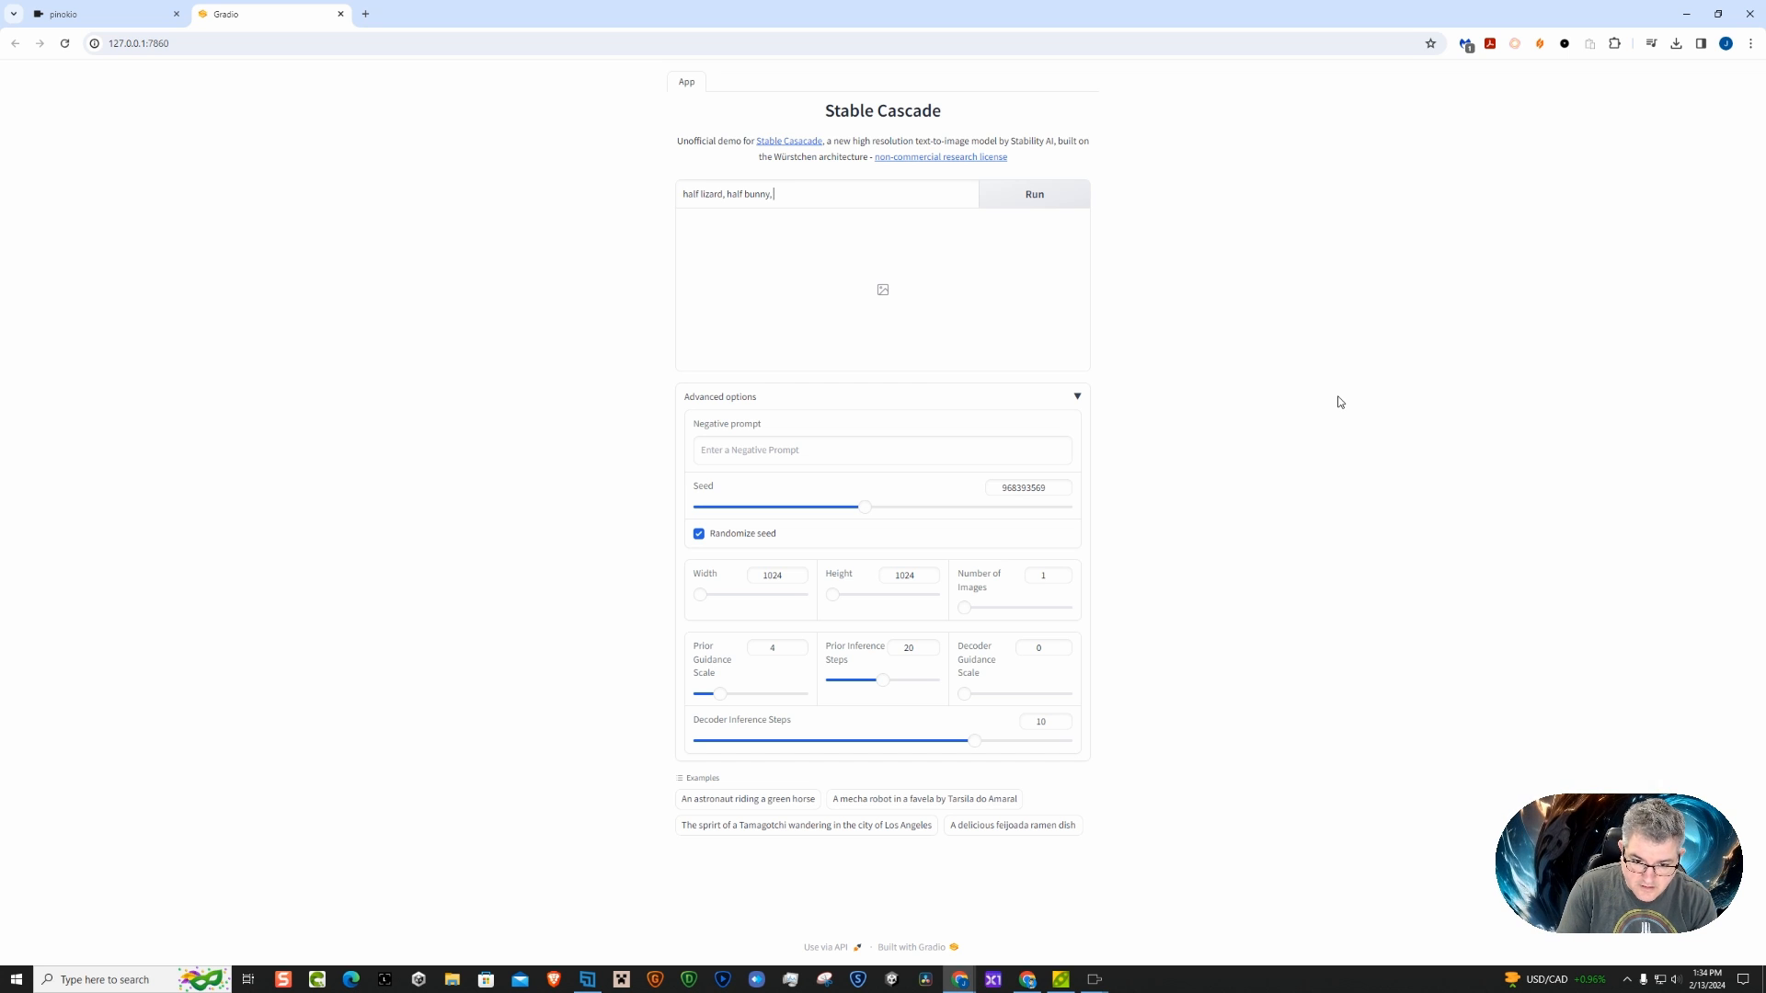
pyautogui.write('y,')
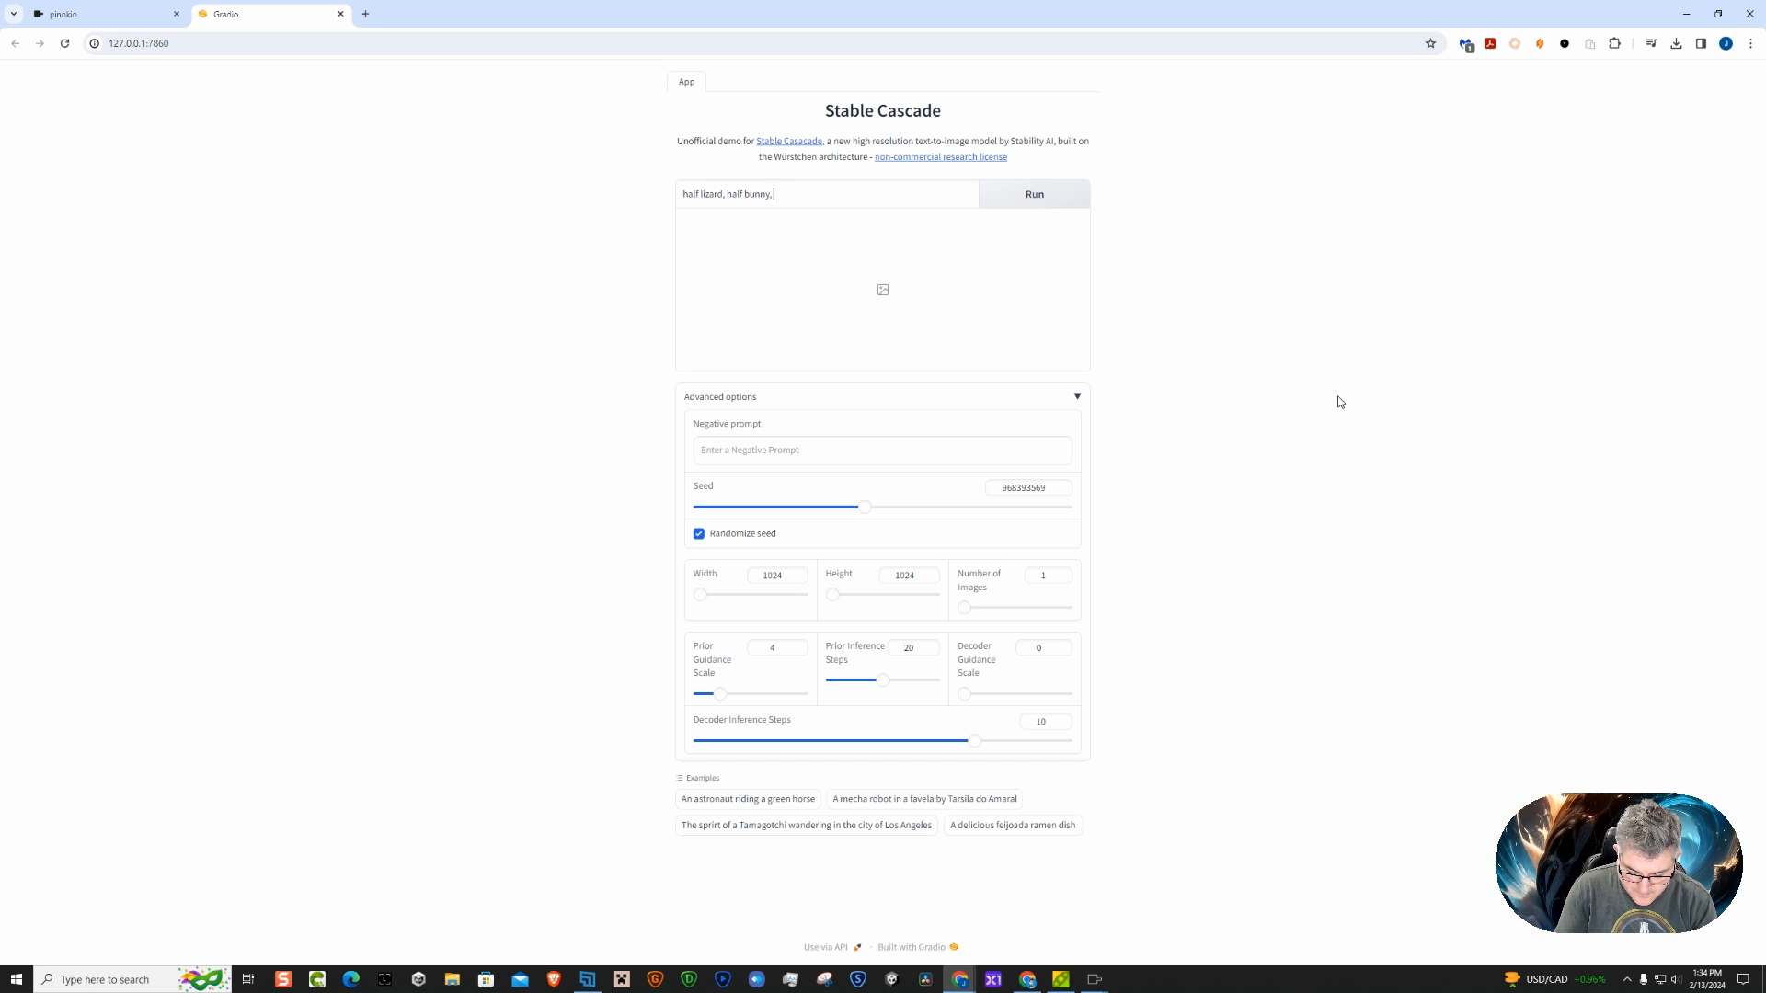
pyautogui.write(' surfing')
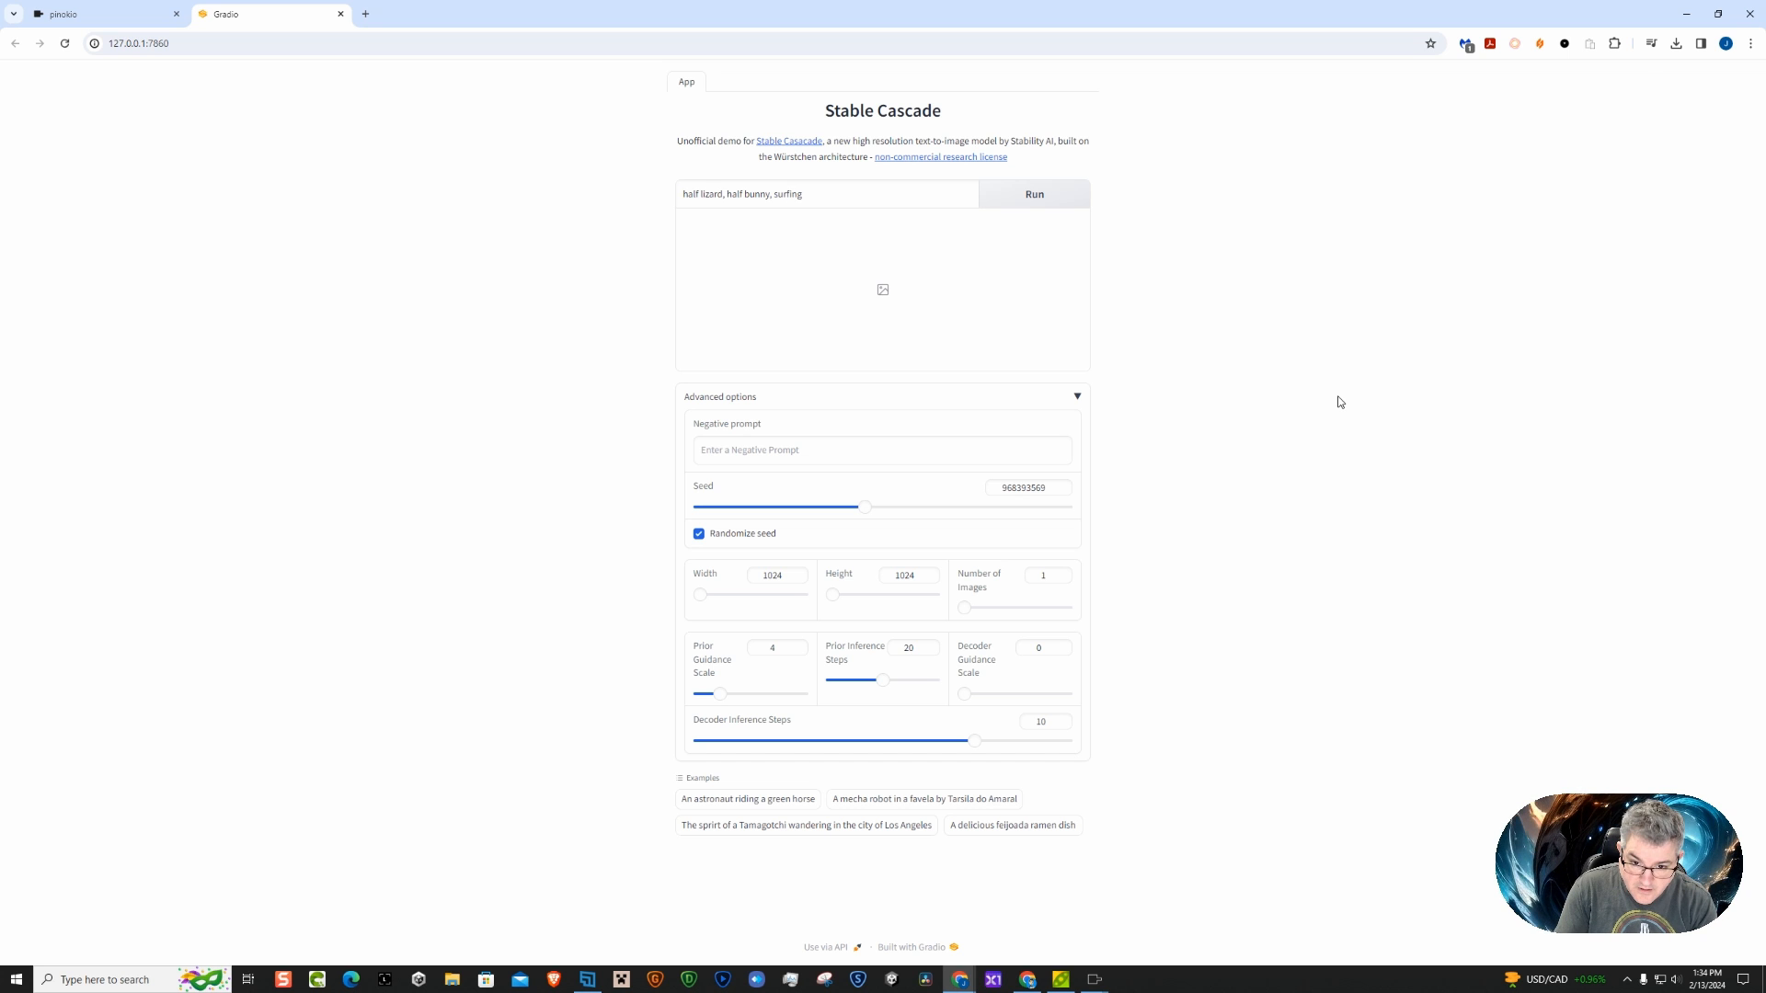
pyautogui.write(' a wave')
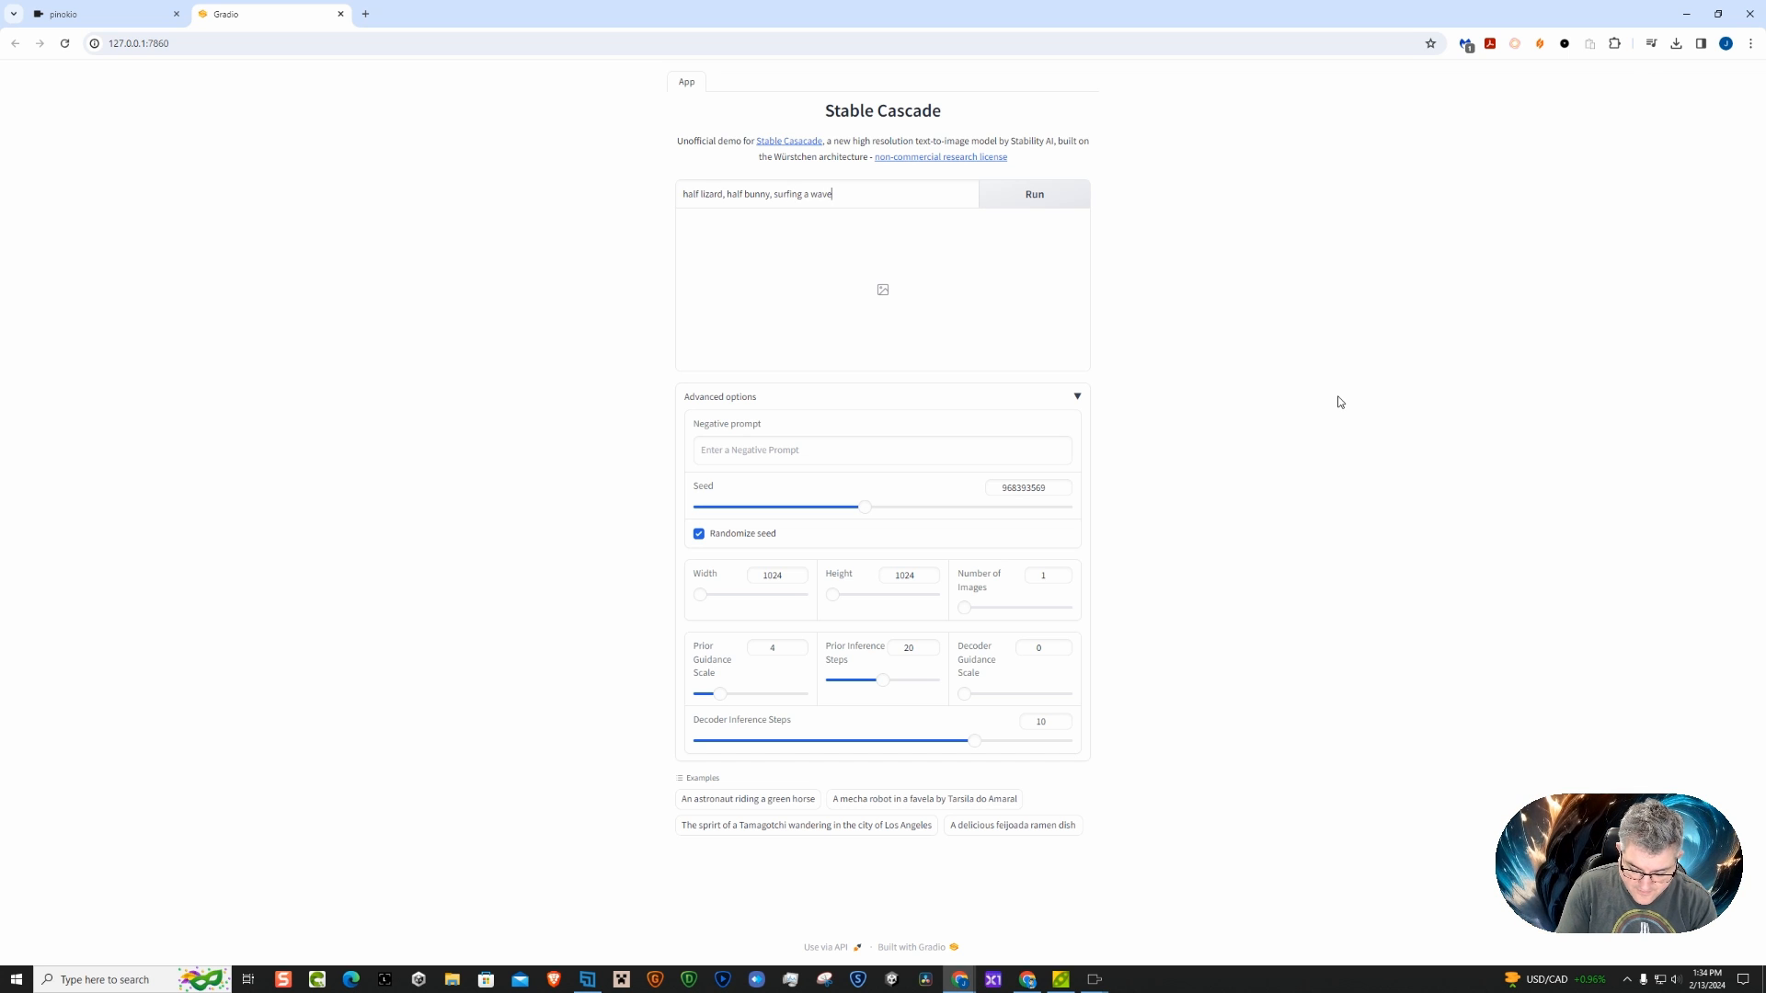
pyautogui.write(', cali')
pyautogui.write('fornia')
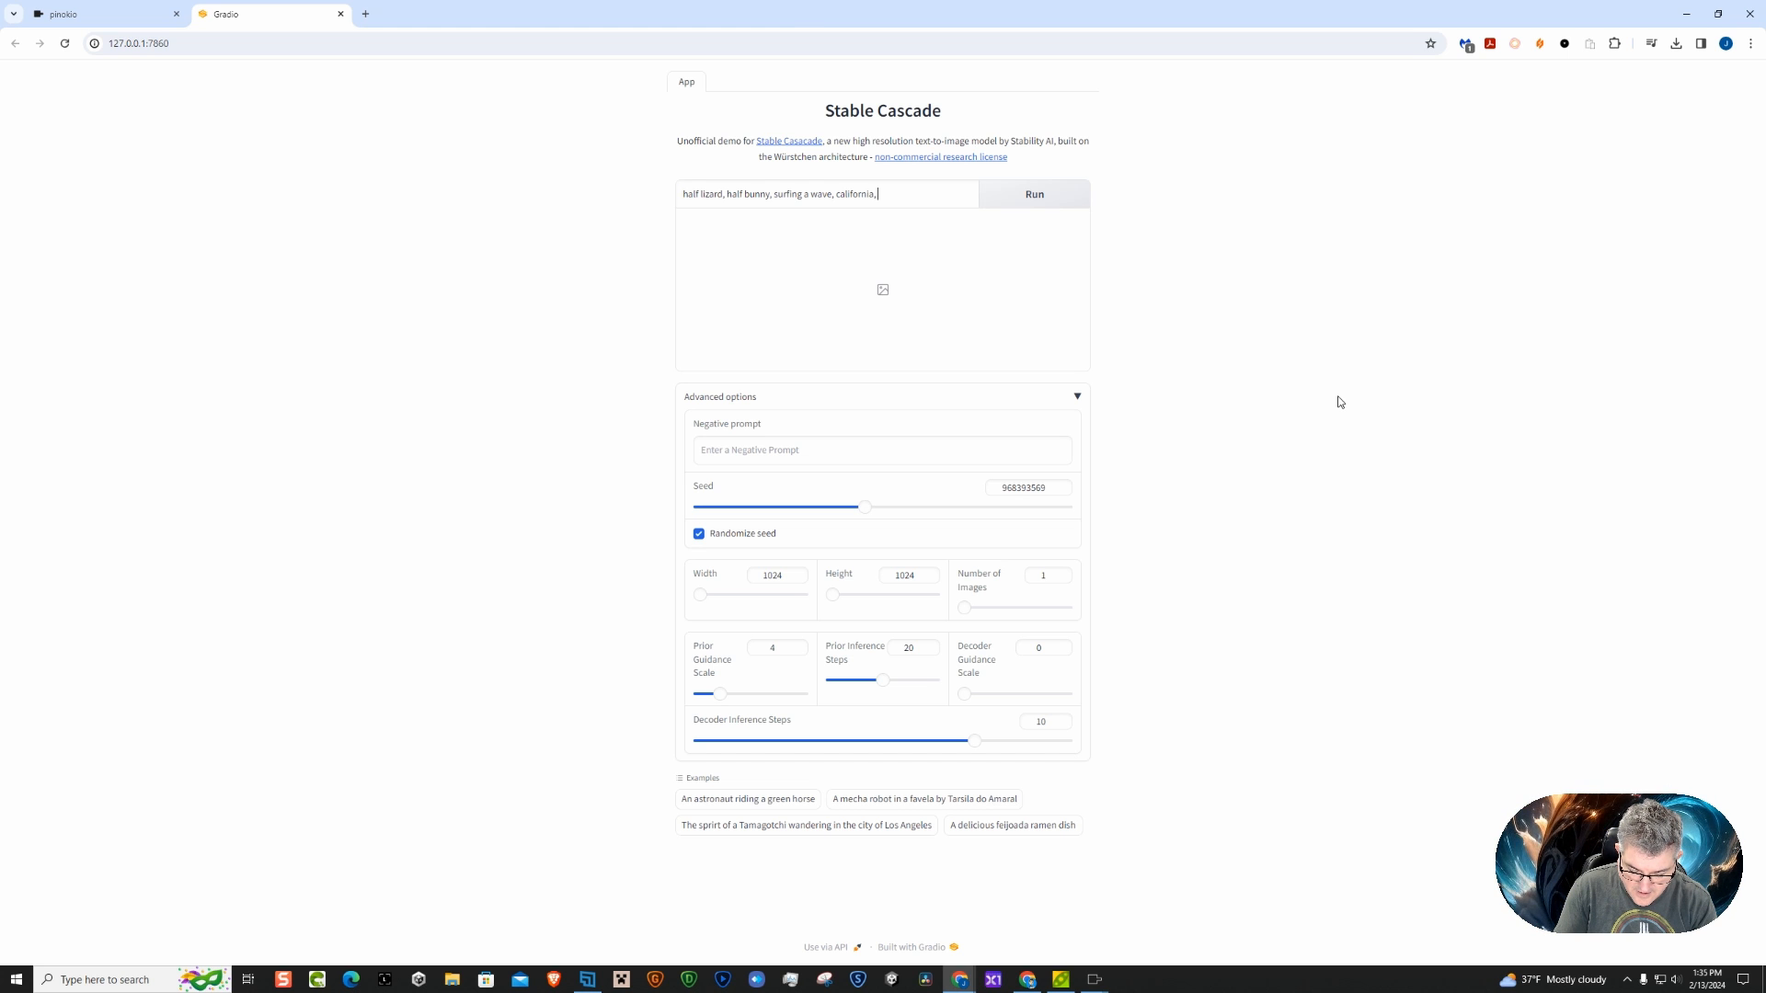
pyautogui.write(', beautiful')
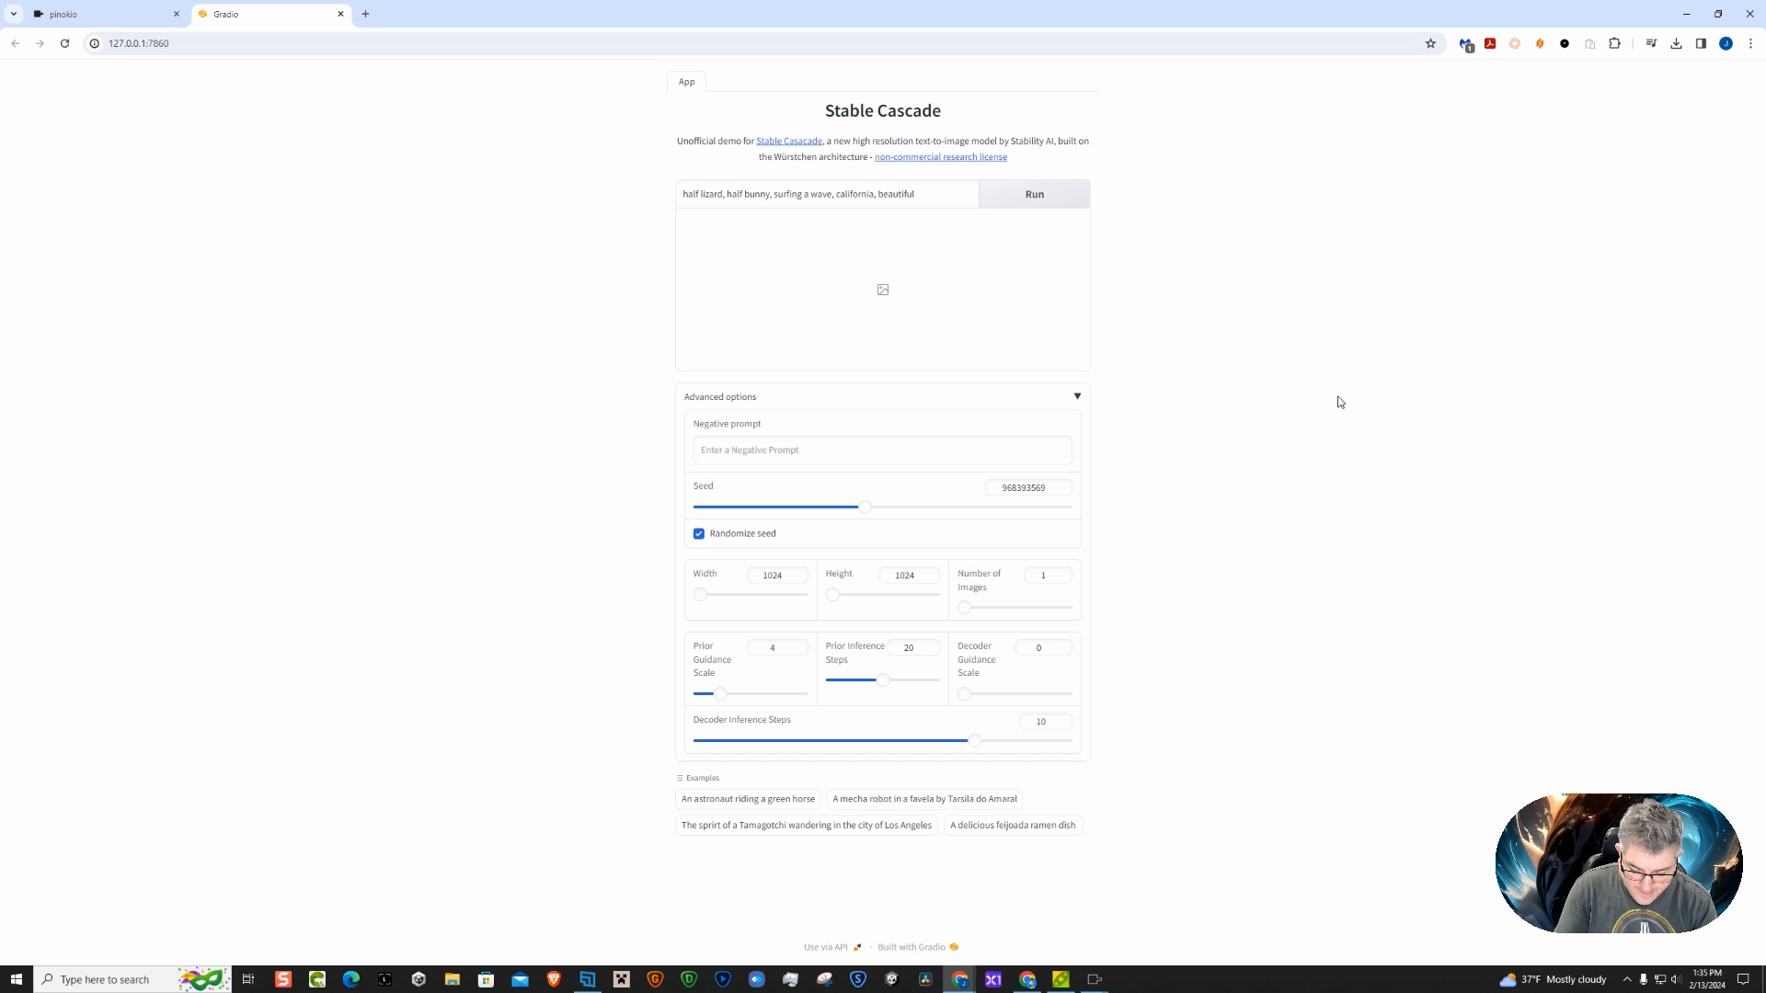
pyautogui.write(' blue s')
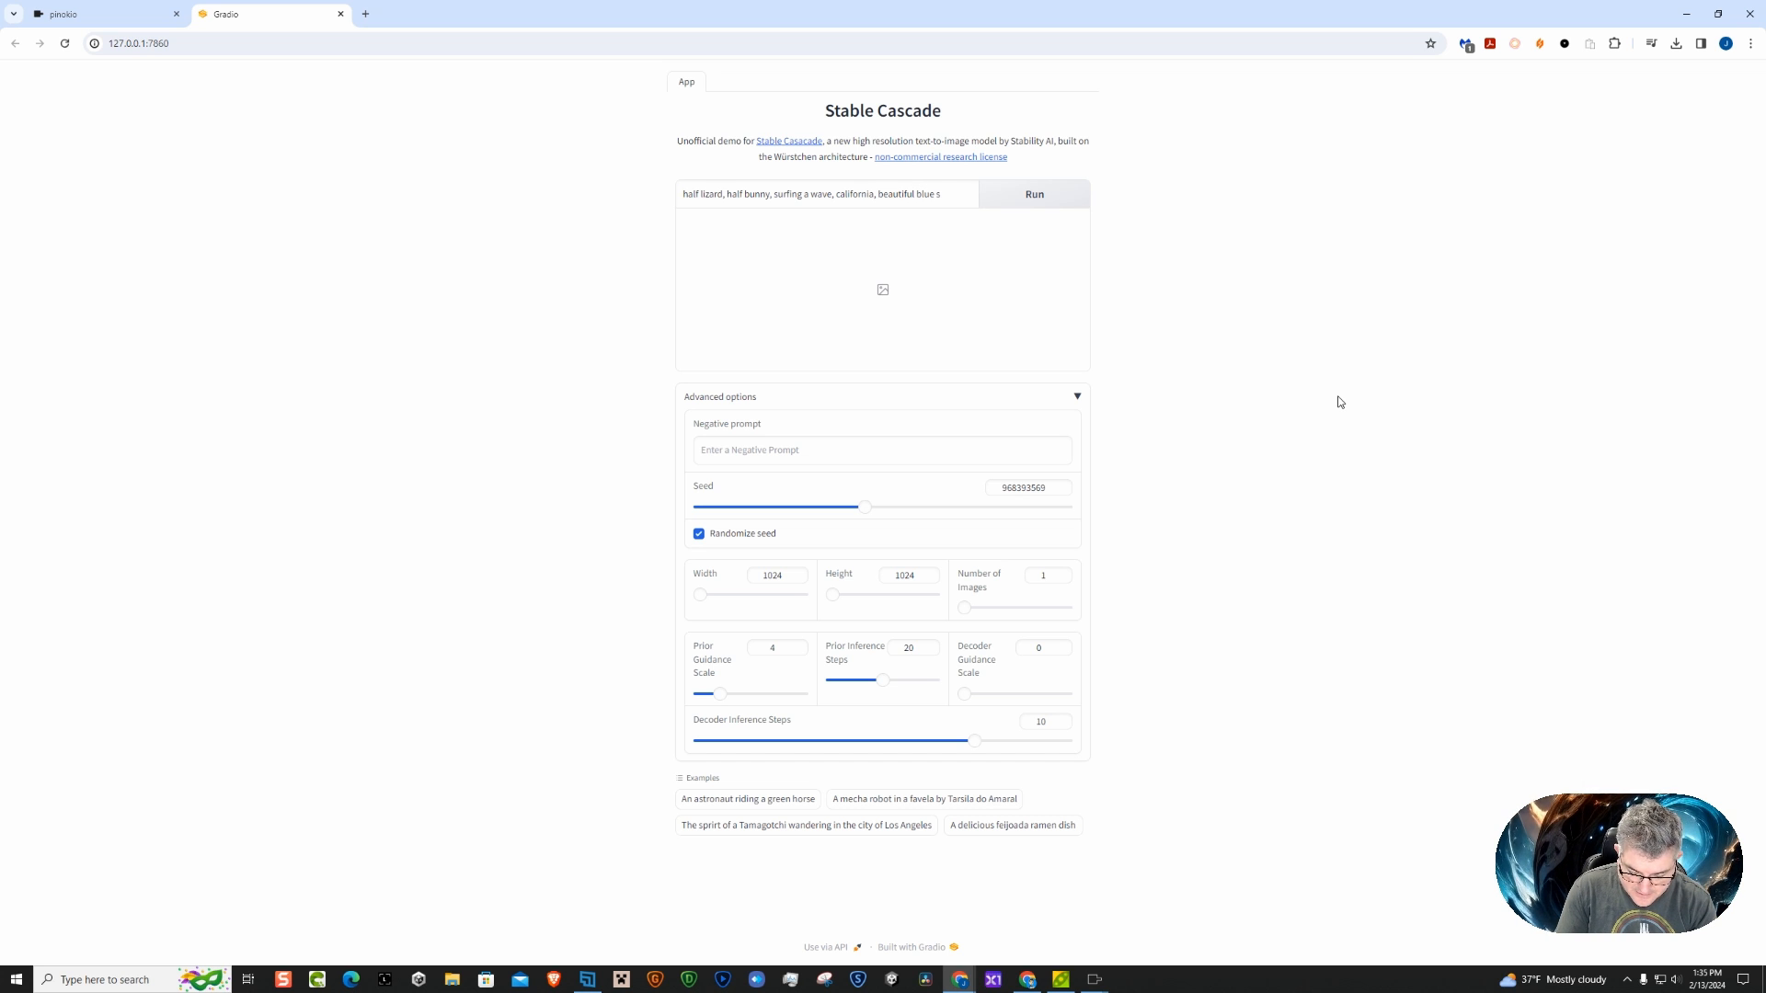
pyautogui.write('kies,')
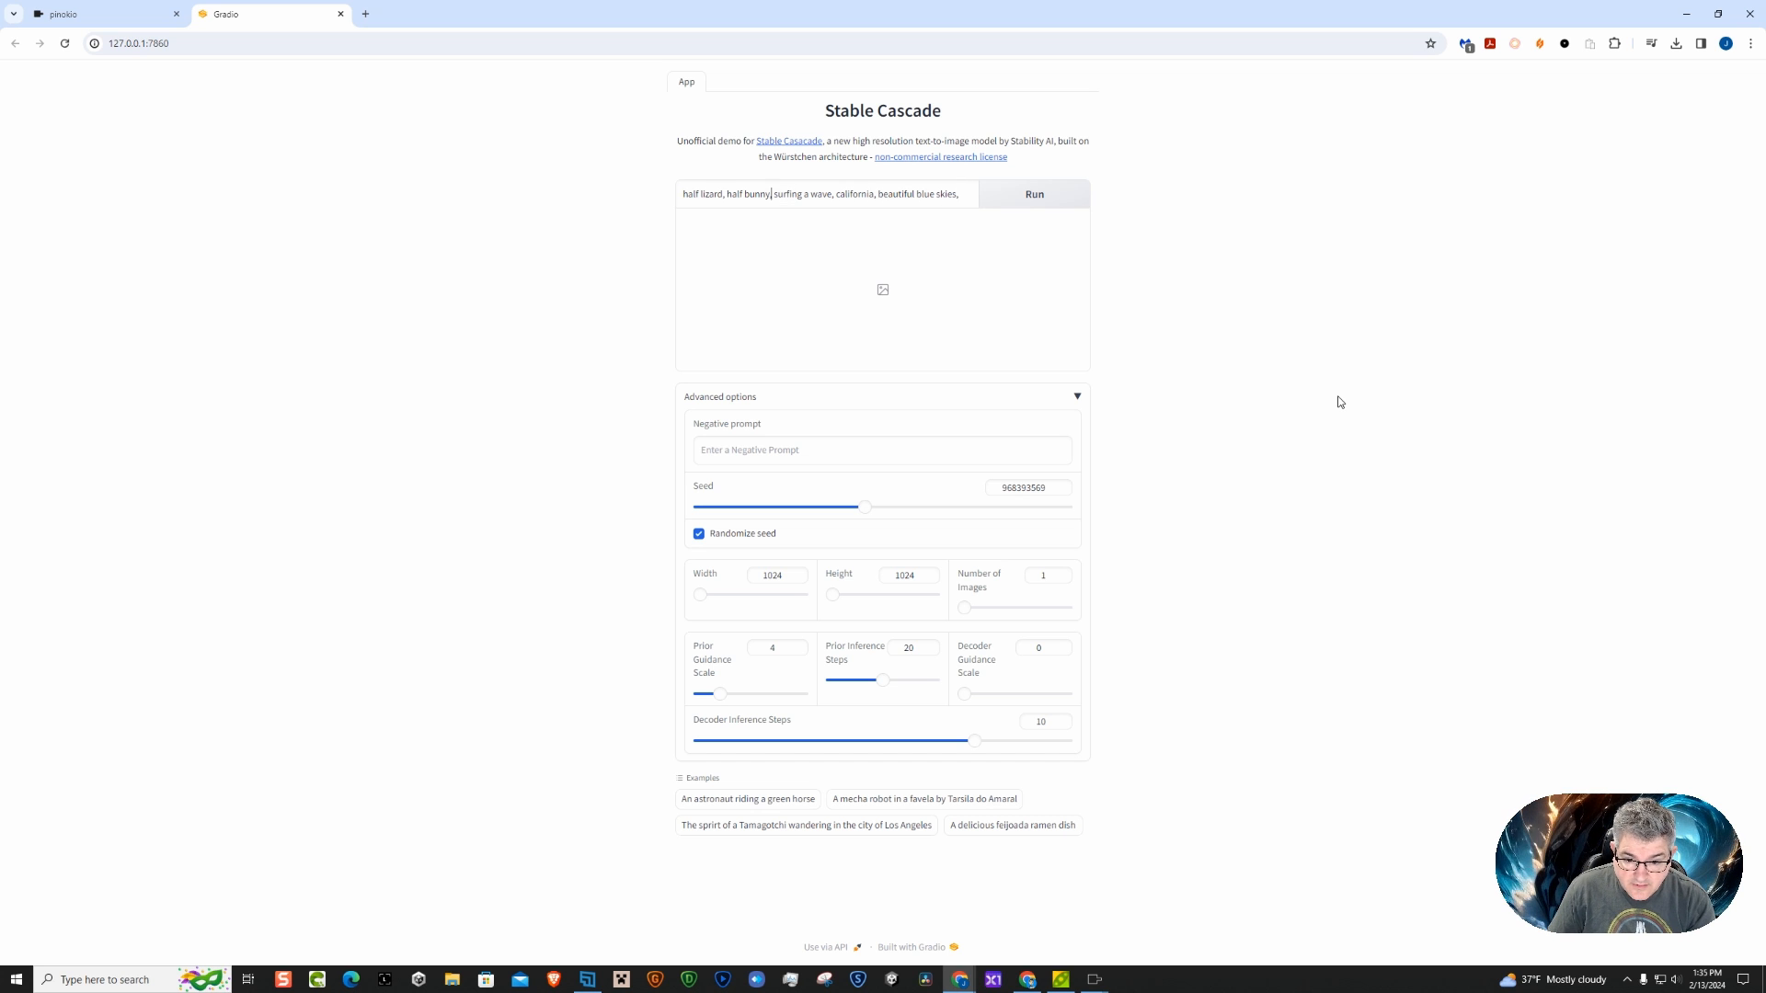
# Insert "(highly detailed:1), " at the beginning of the prompt, correcting the spelling of "highly"
pyautogui.press('Home')
pyautogui.write('(hightly deta')
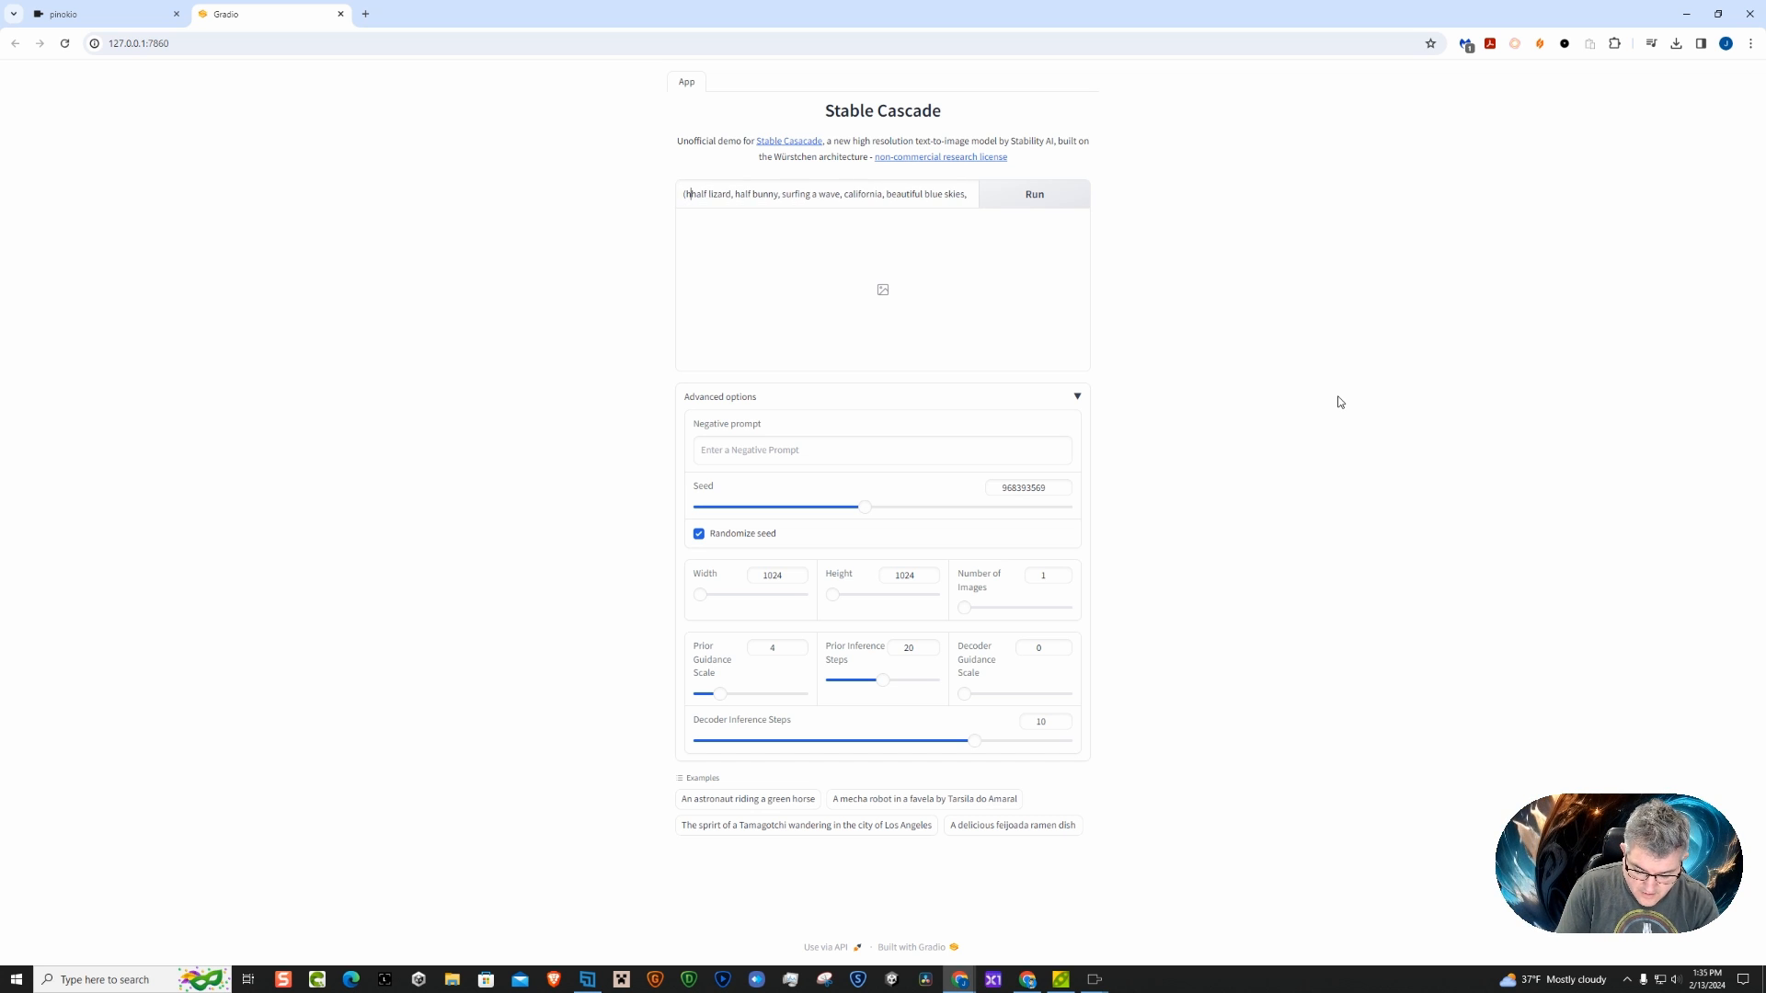
pyautogui.write('iled:1)')
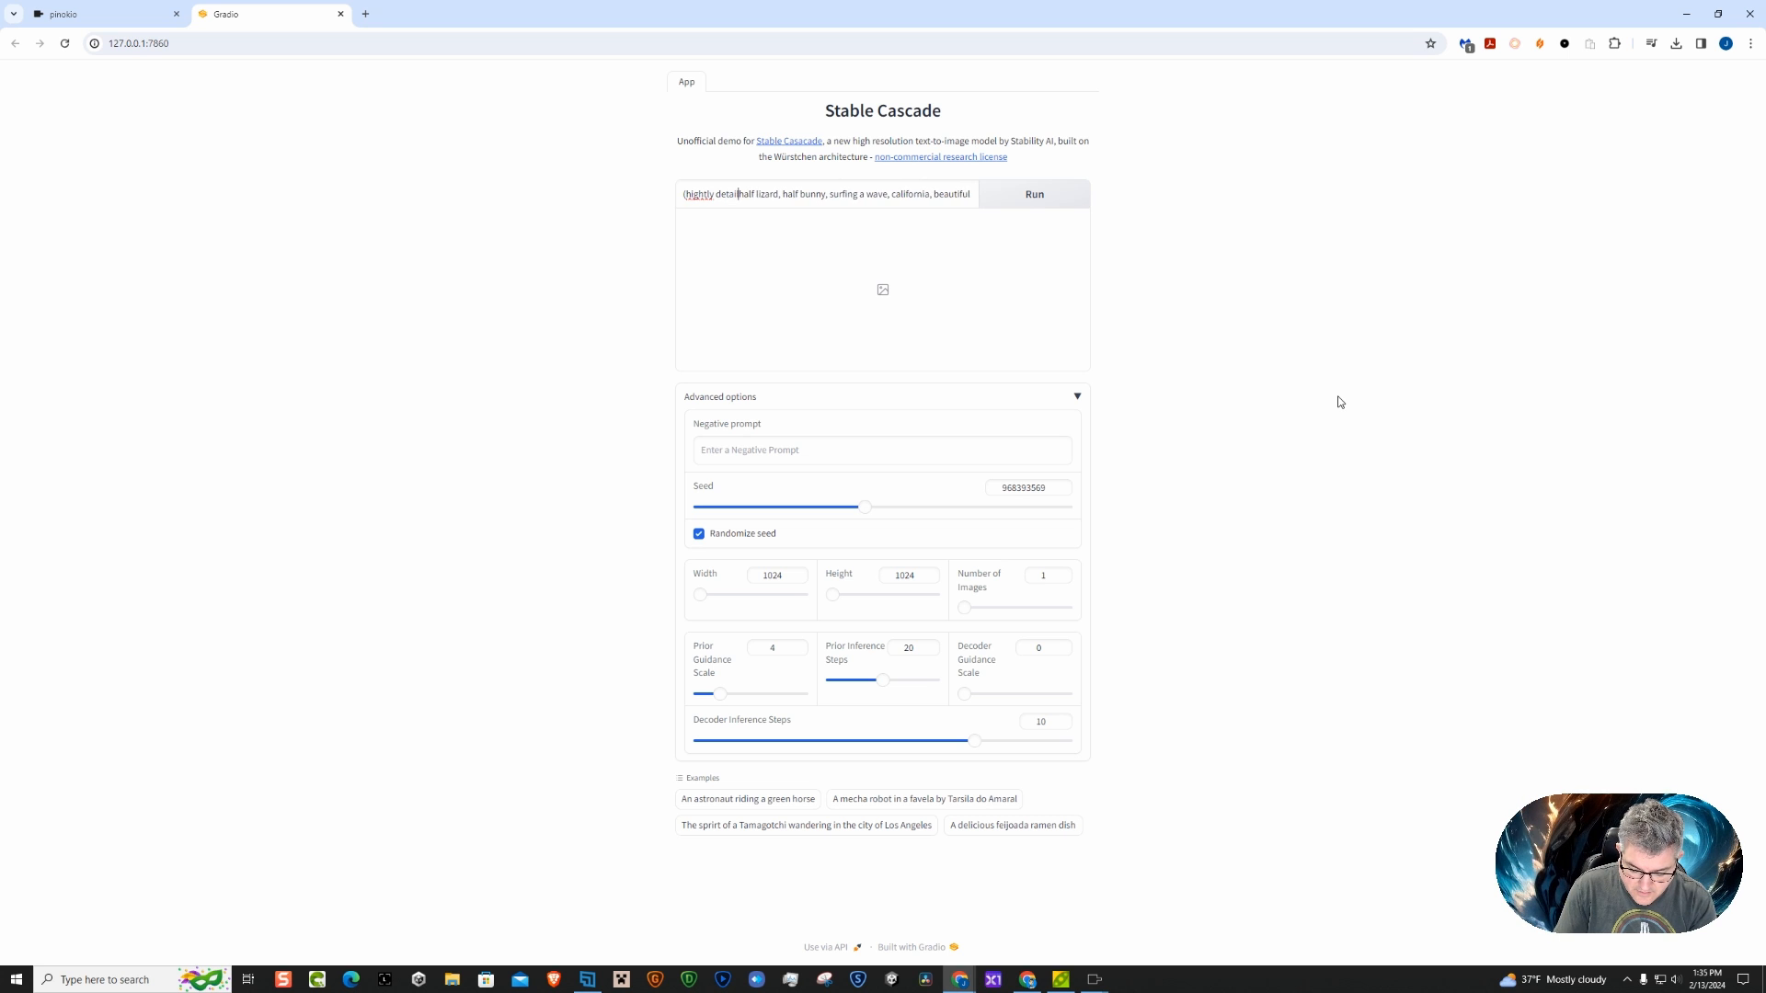
pyautogui.write(',')
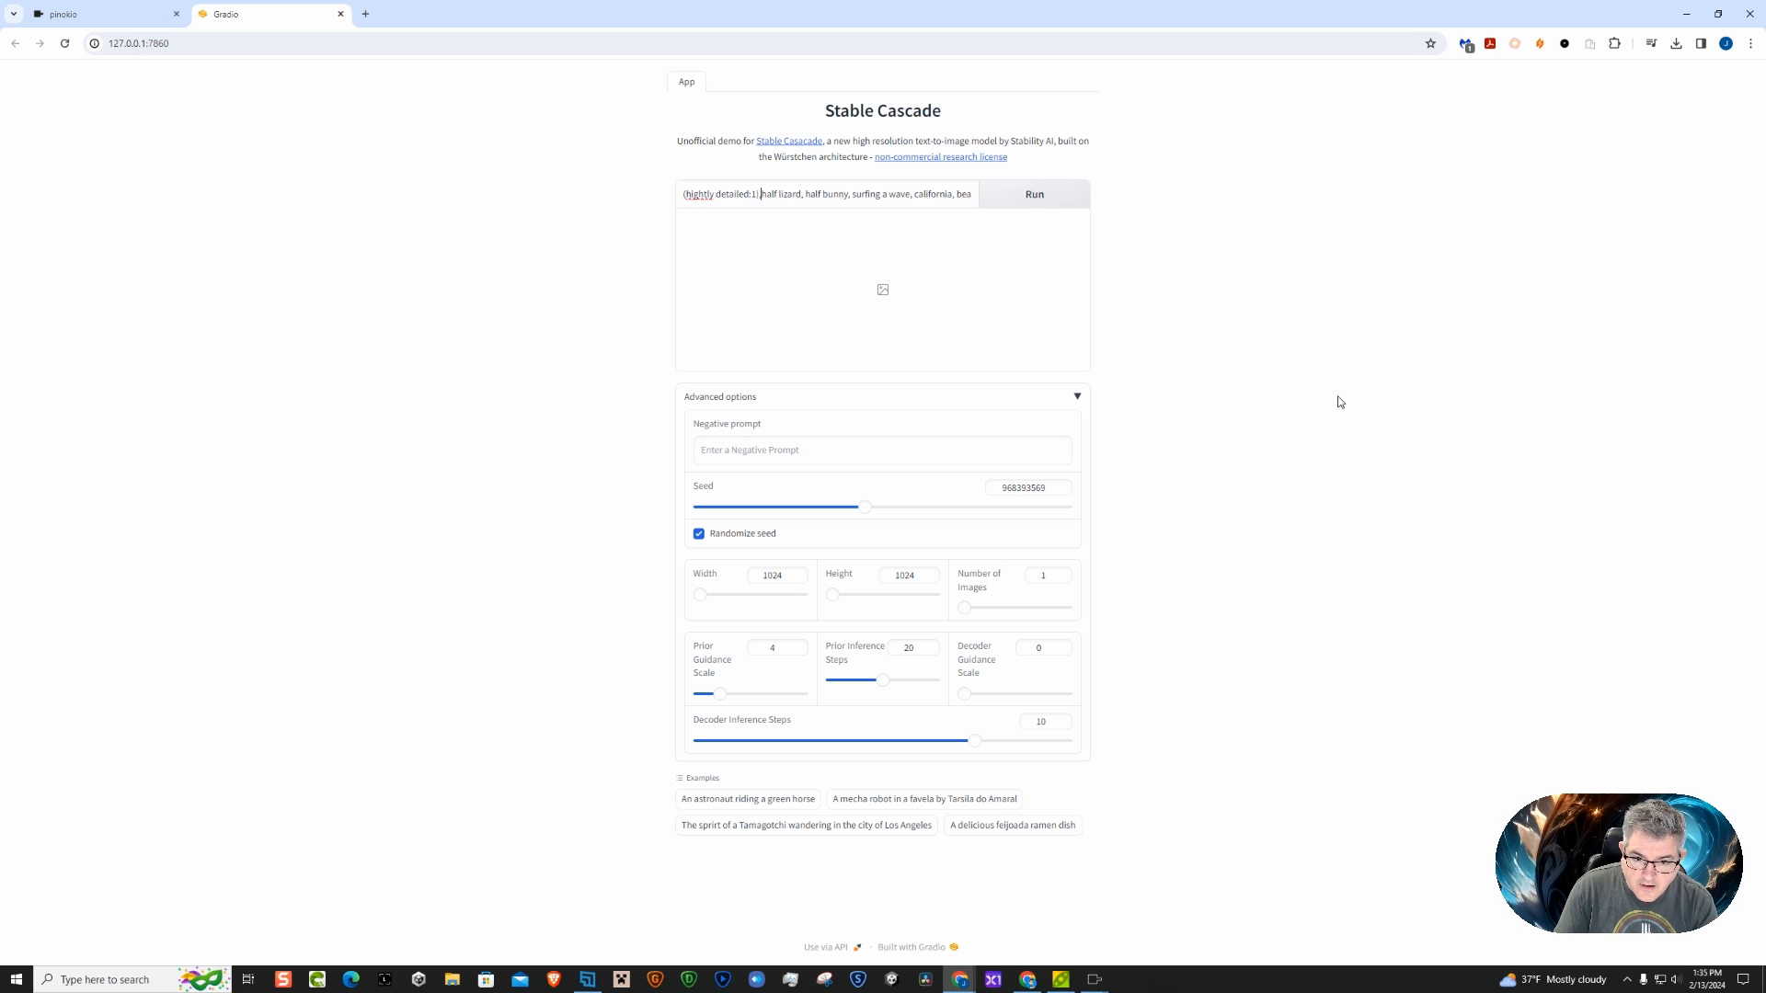
pyautogui.rightClick(692, 196)
pyautogui.click(726, 214)
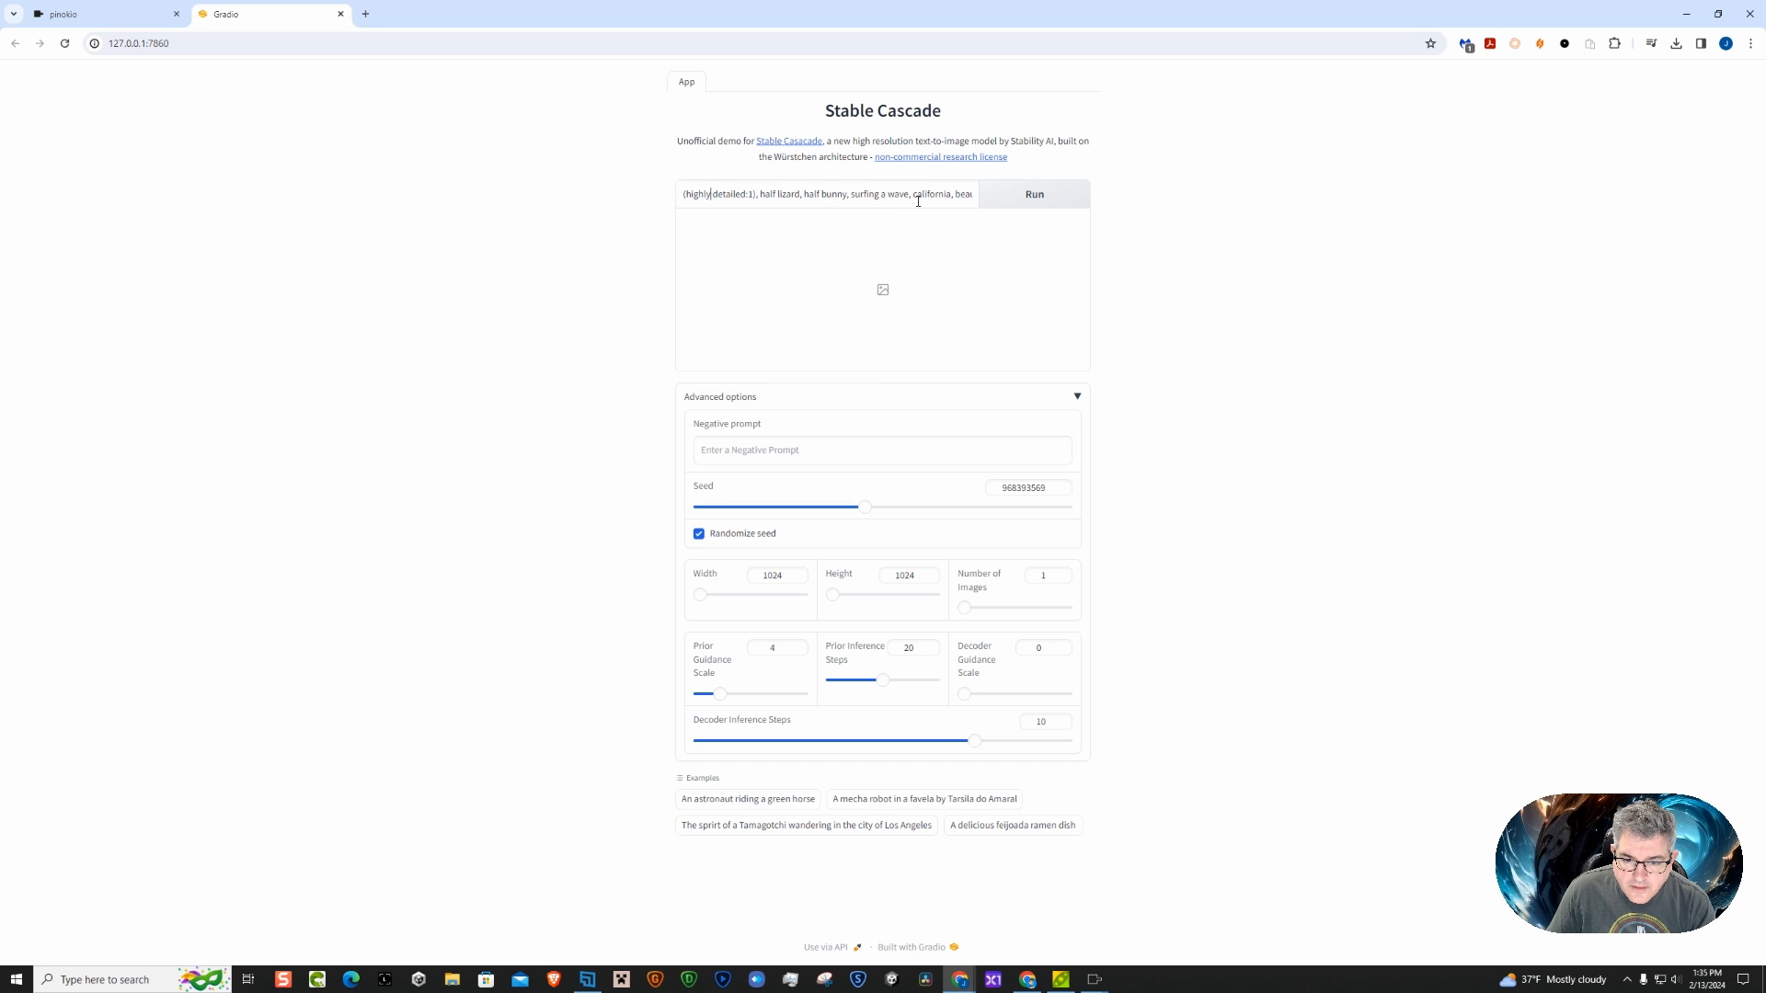
# Append "8k" to the end of the image prompt
pyautogui.moveTo(918, 202); pyautogui.dragTo(981, 210)
pyautogui.click(973, 199)
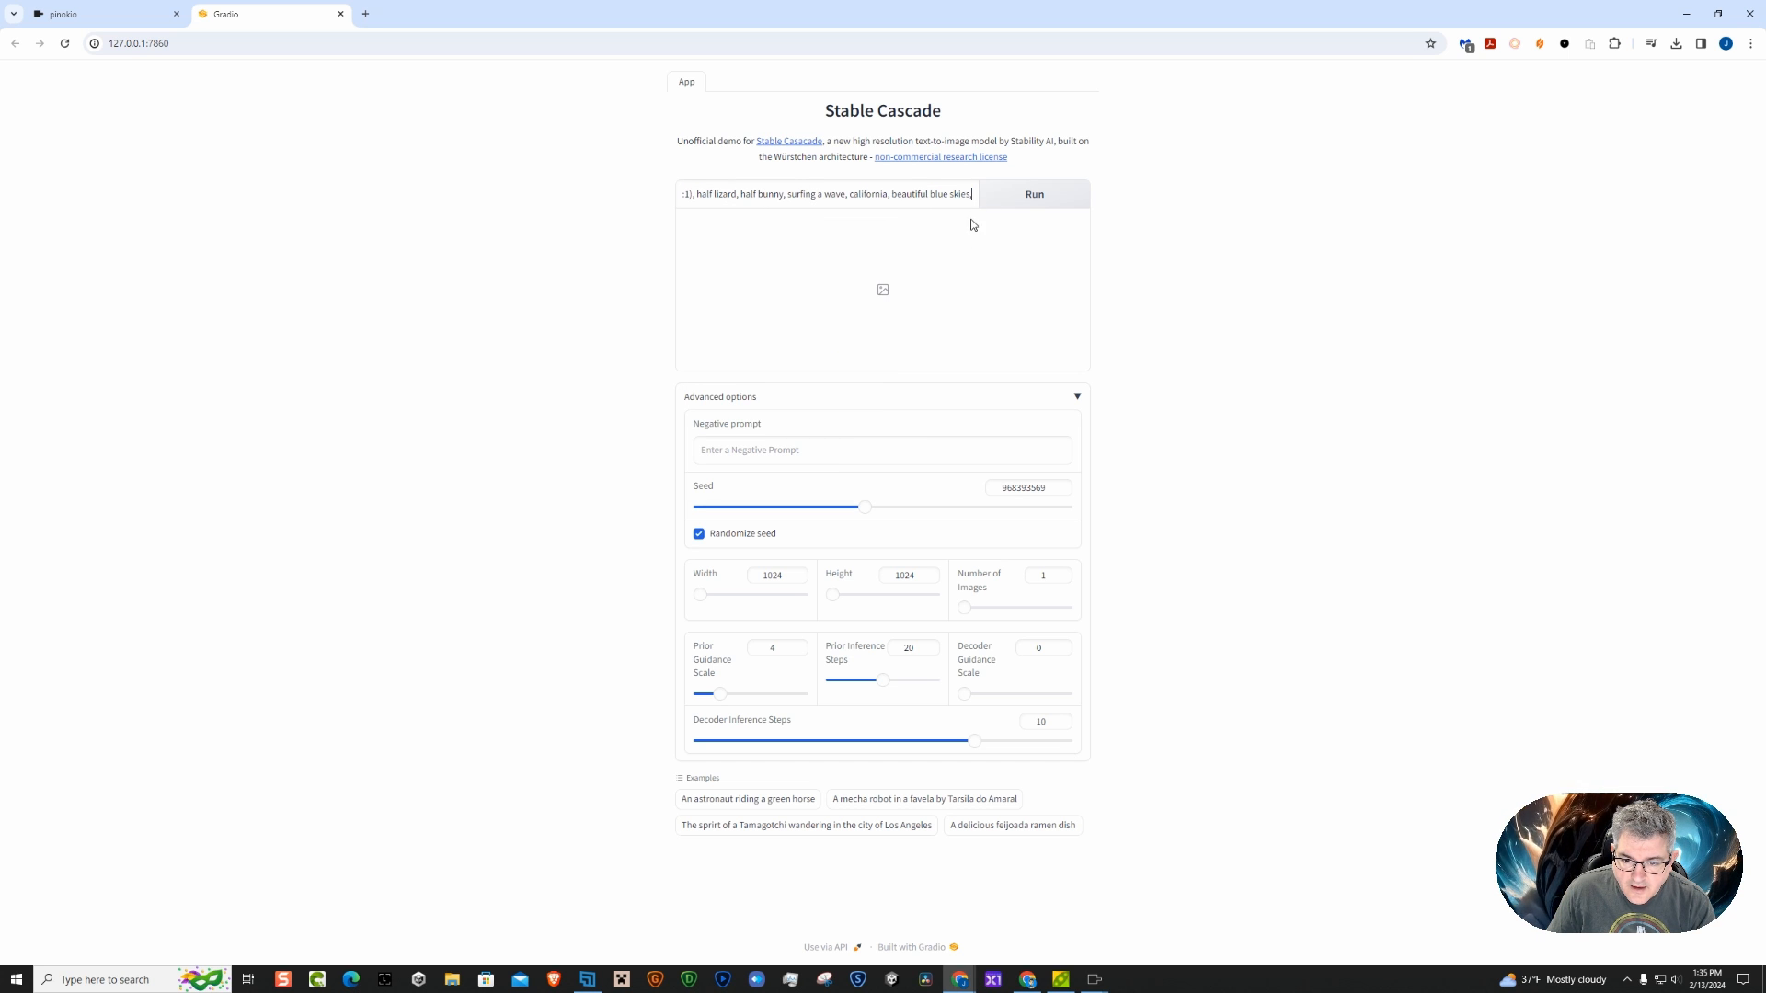
pyautogui.write('8k')
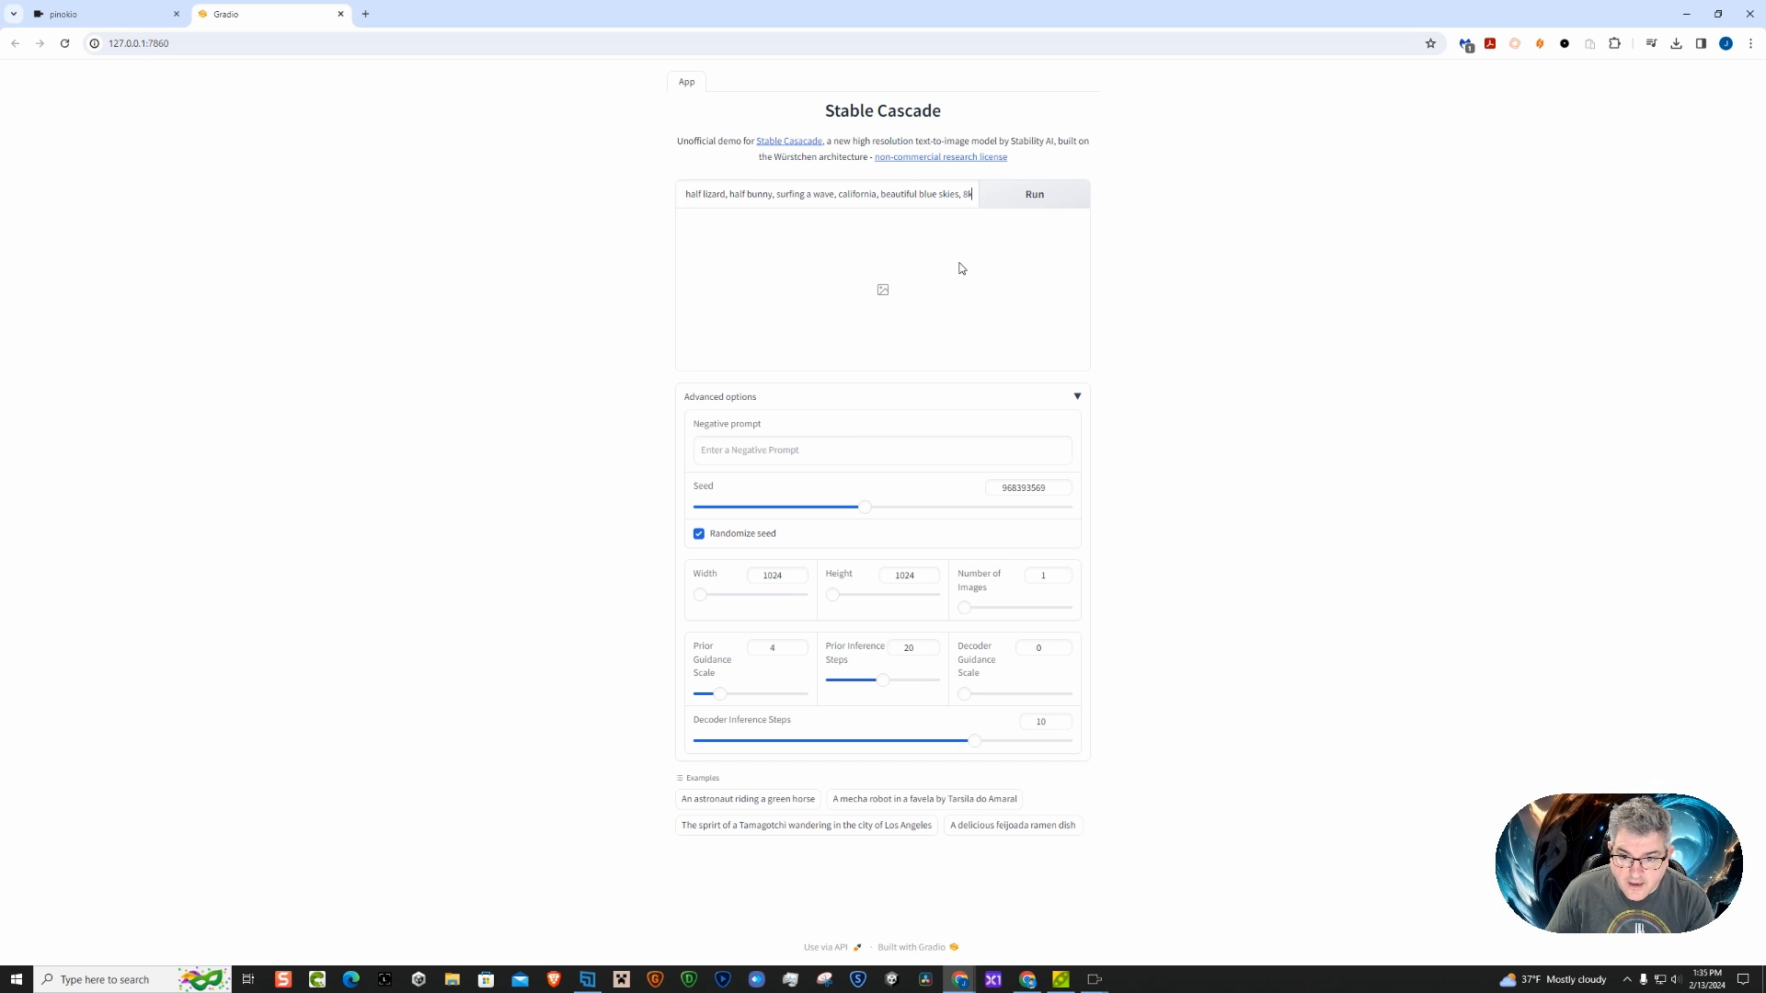
# Enter "nsfw, text, watermark, ugly" as the negative prompt
pyautogui.click(763, 453)
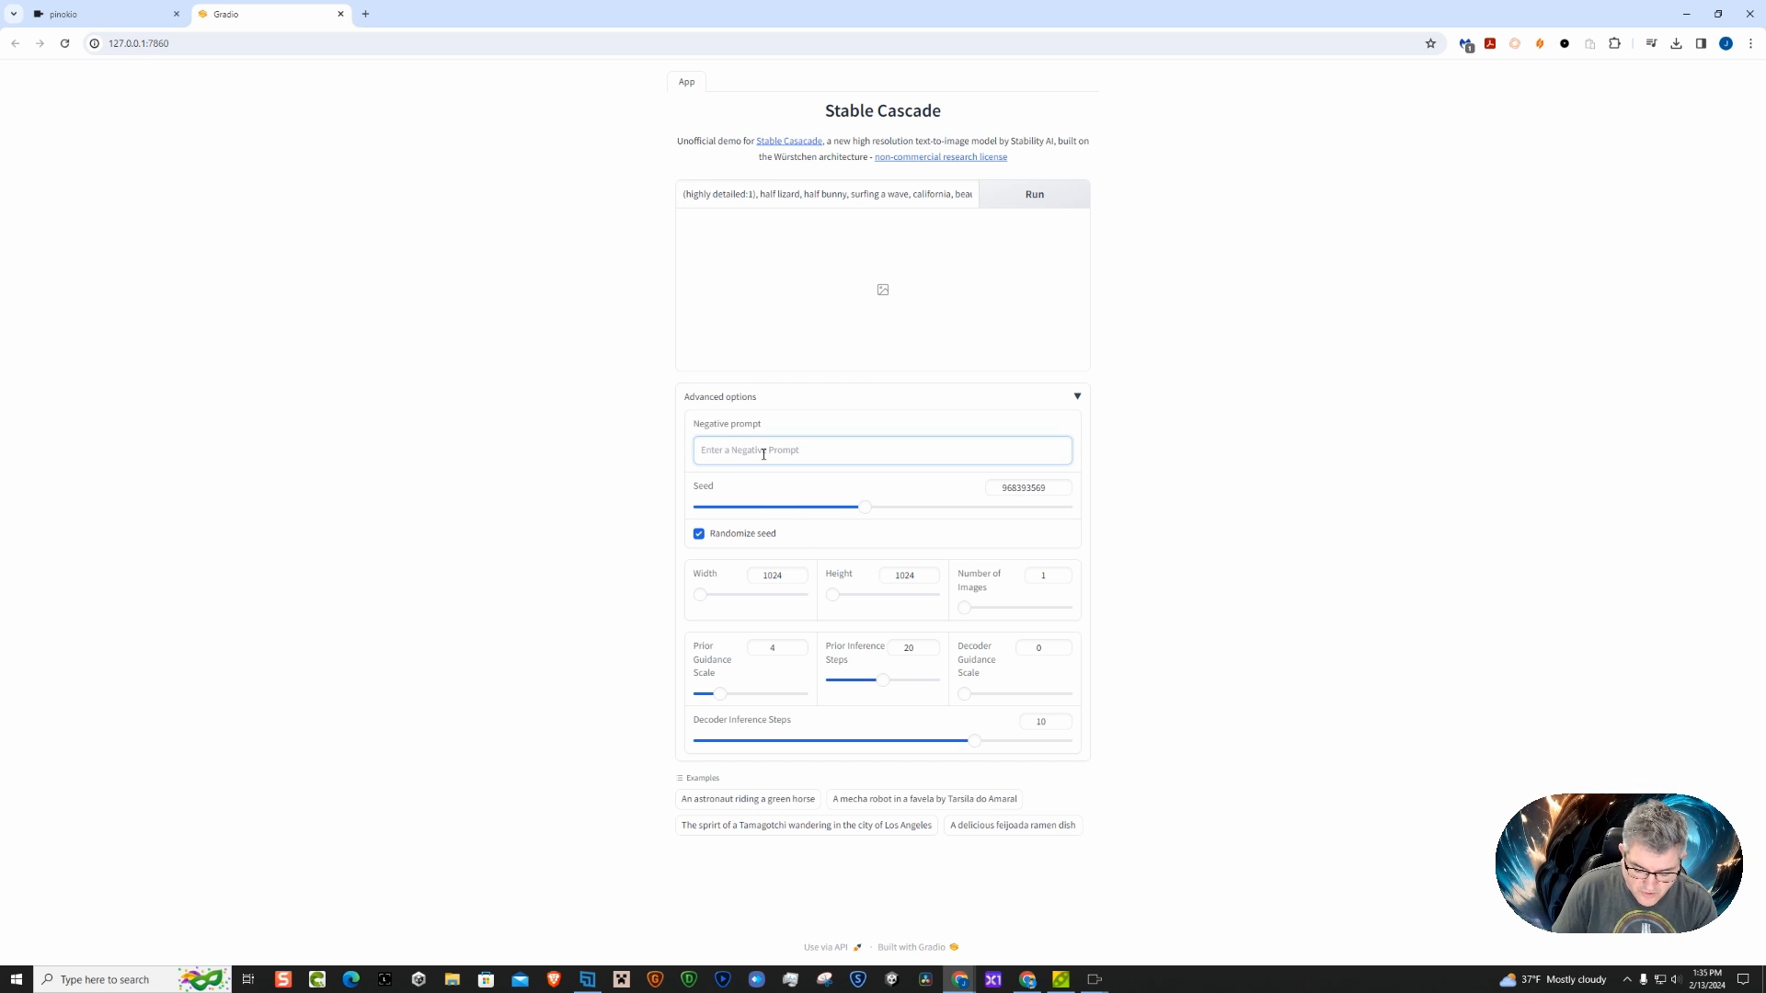
pyautogui.write('r')
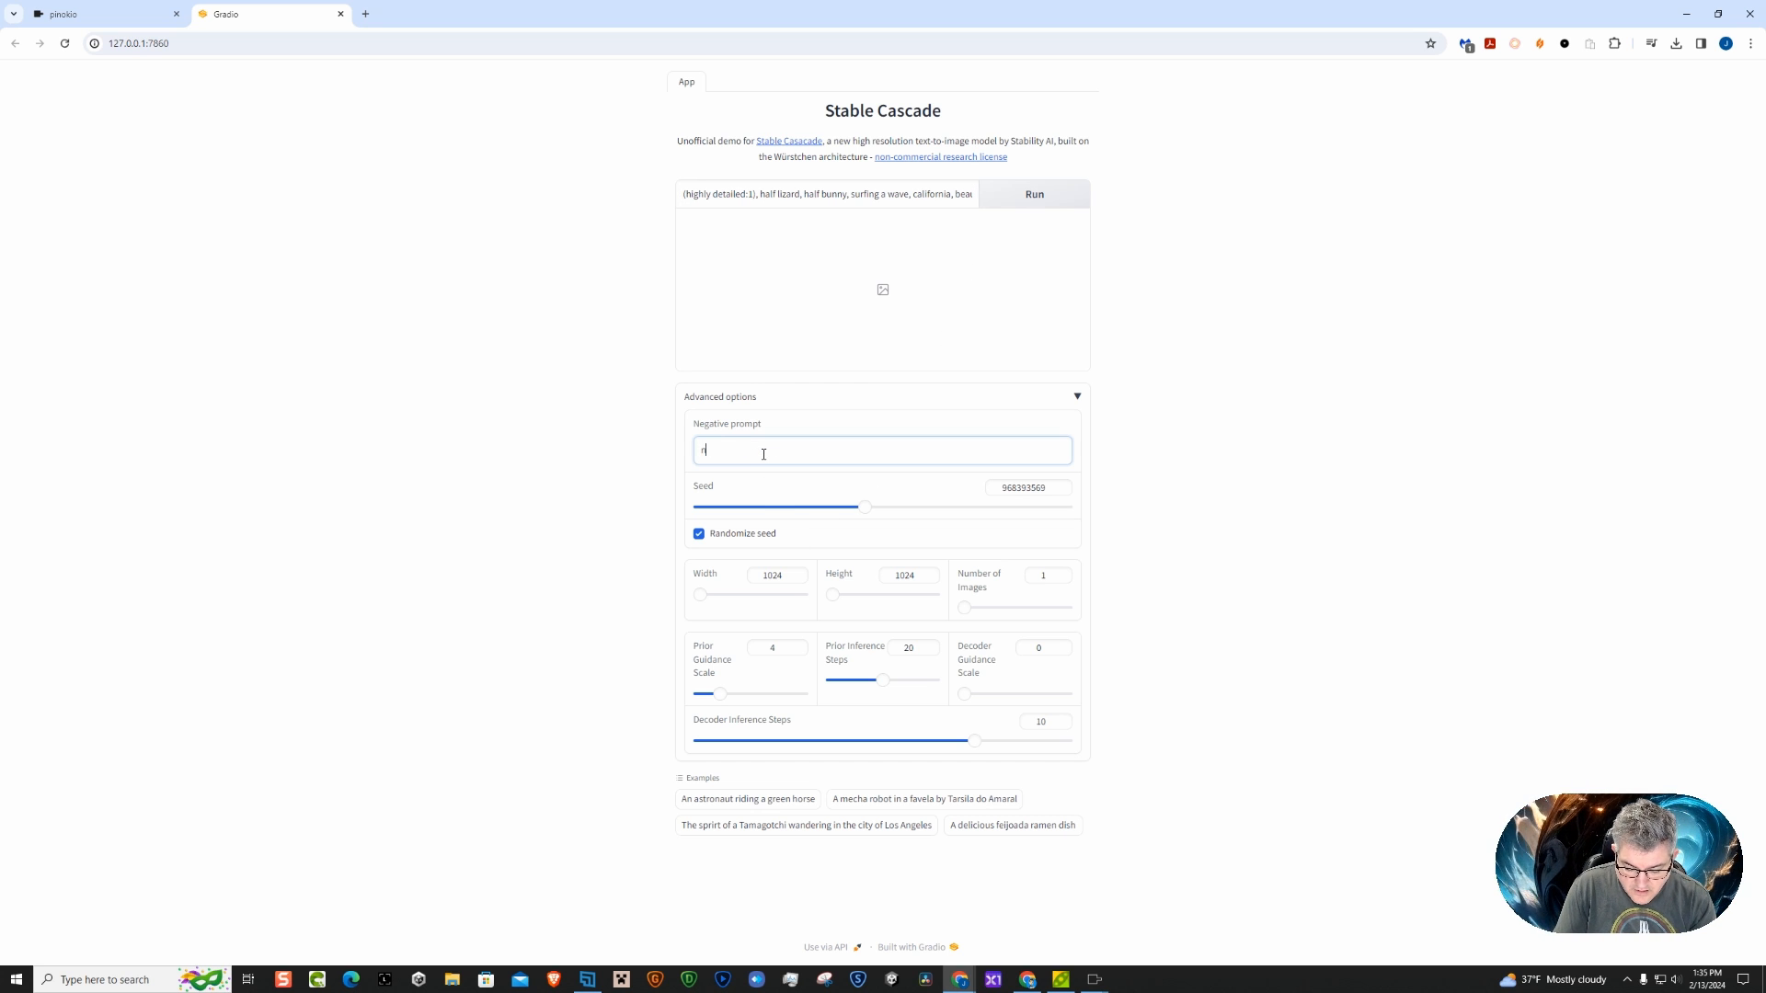
pyautogui.write('sfw, ')
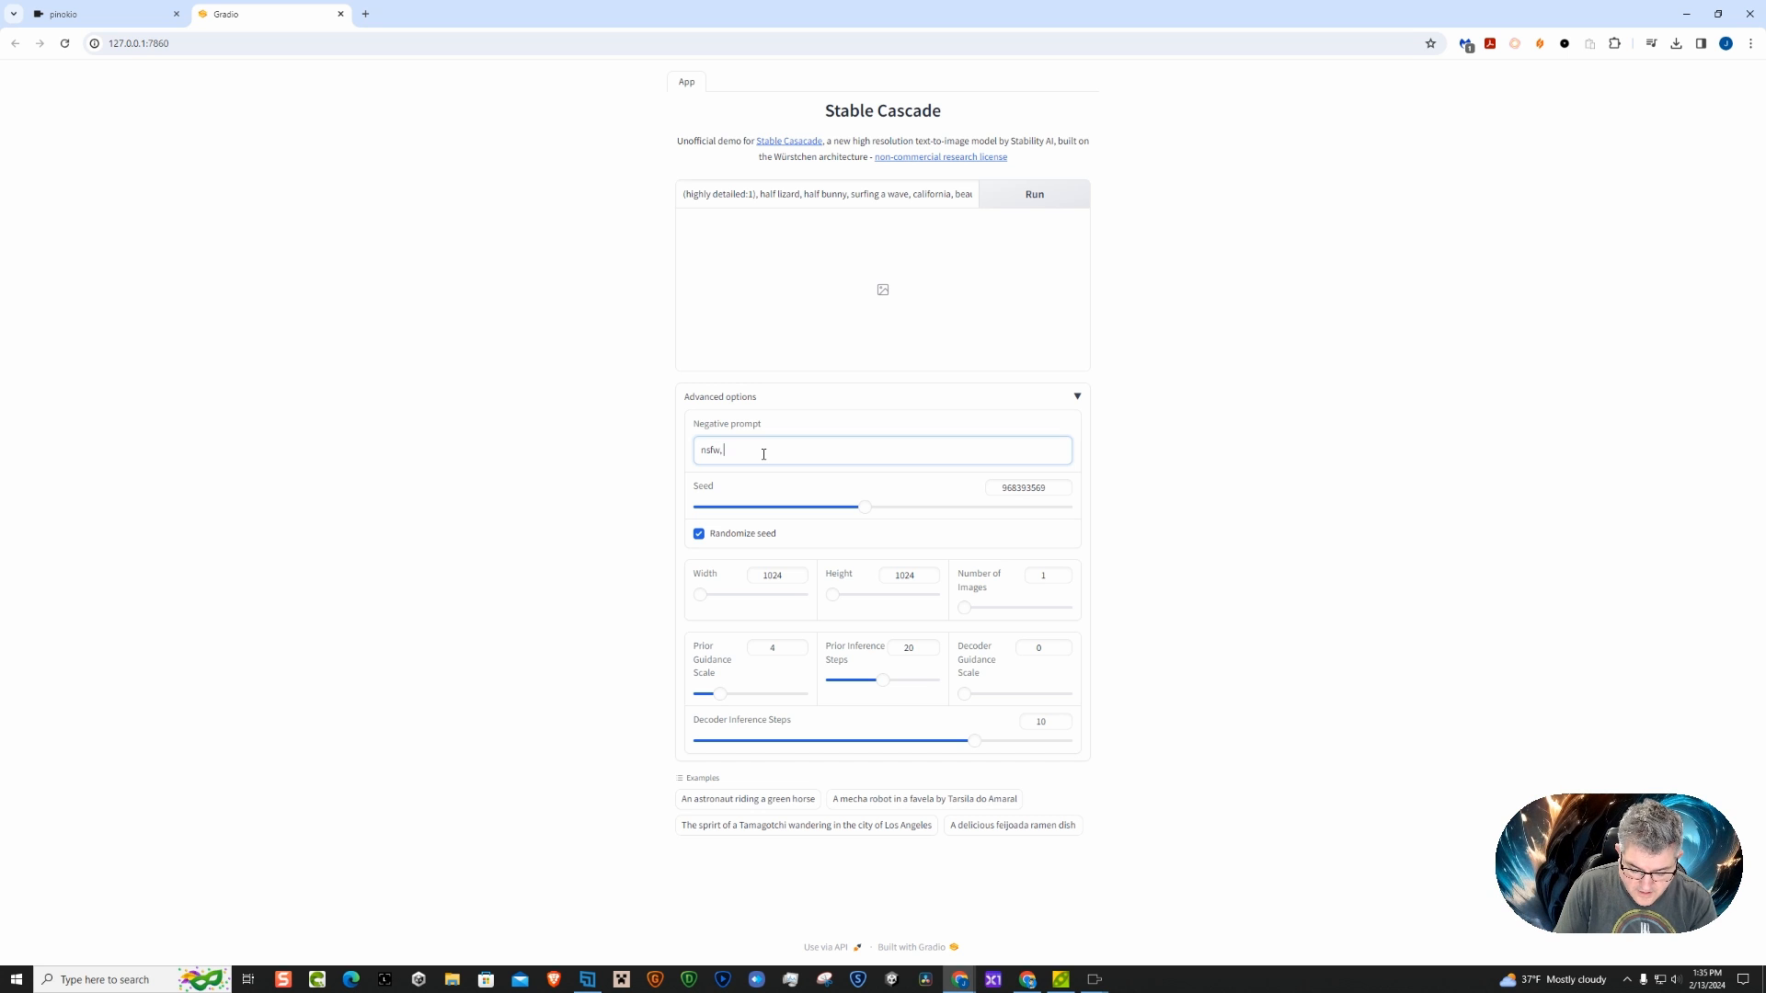
pyautogui.write('text, waterma')
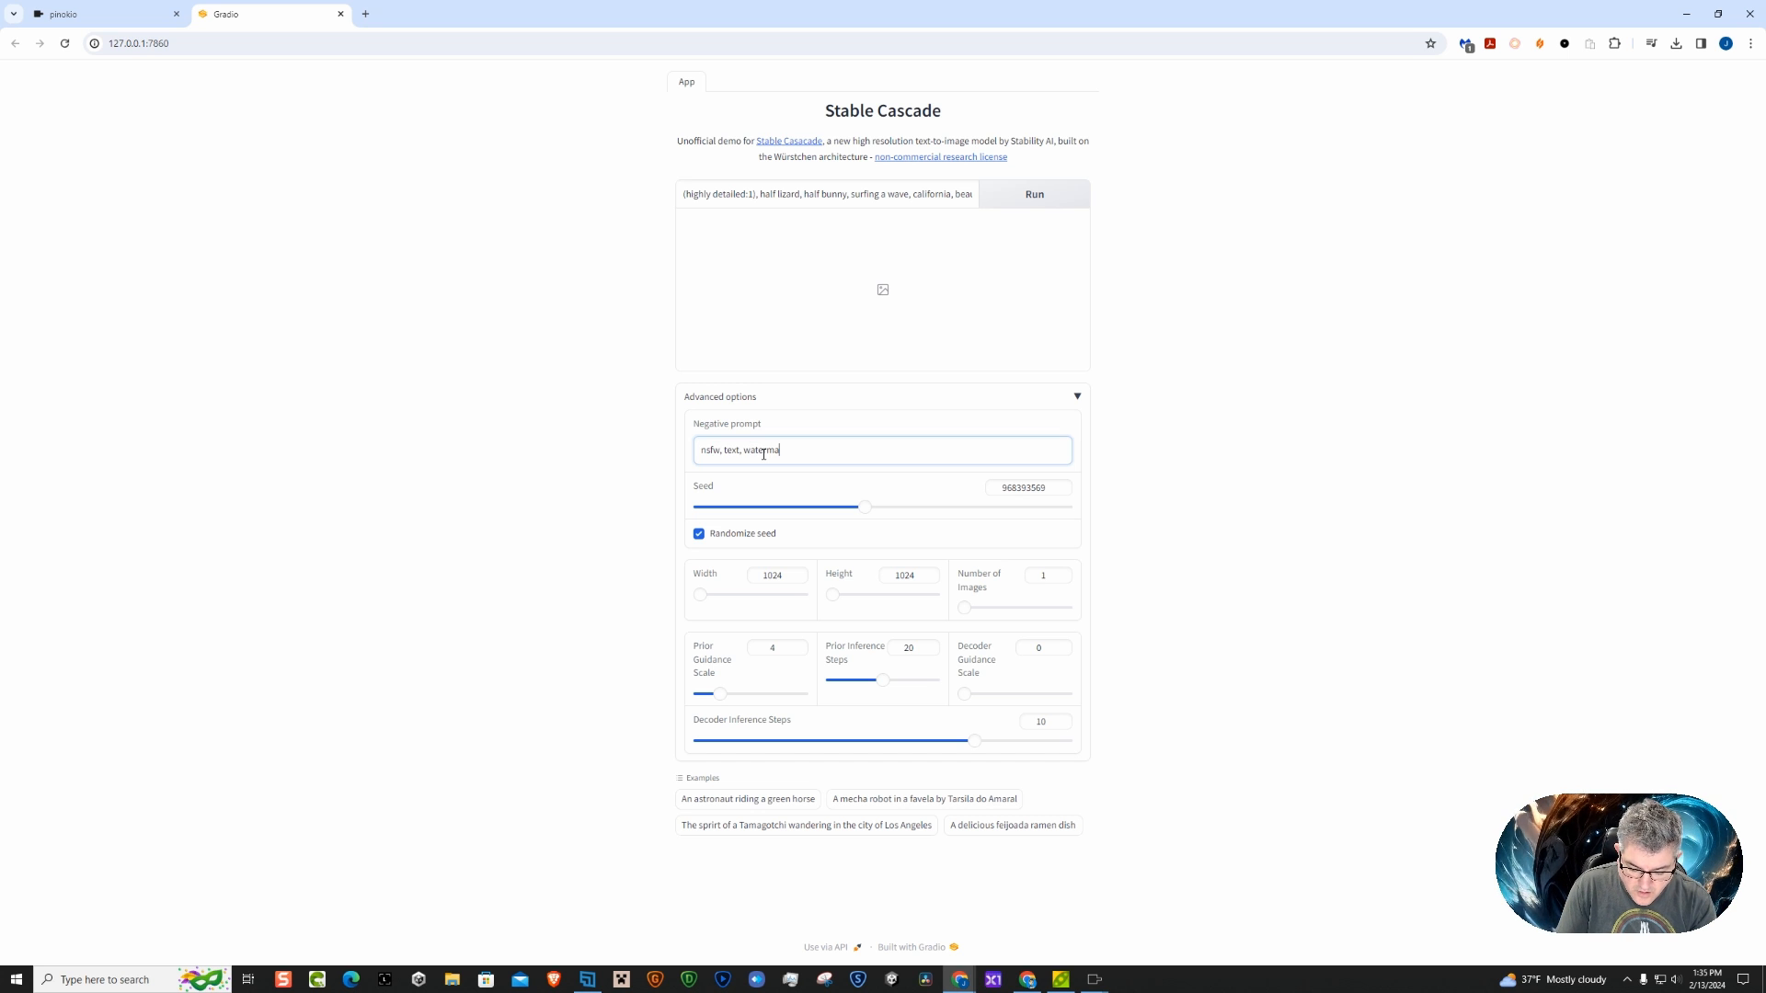
pyautogui.write('rk')
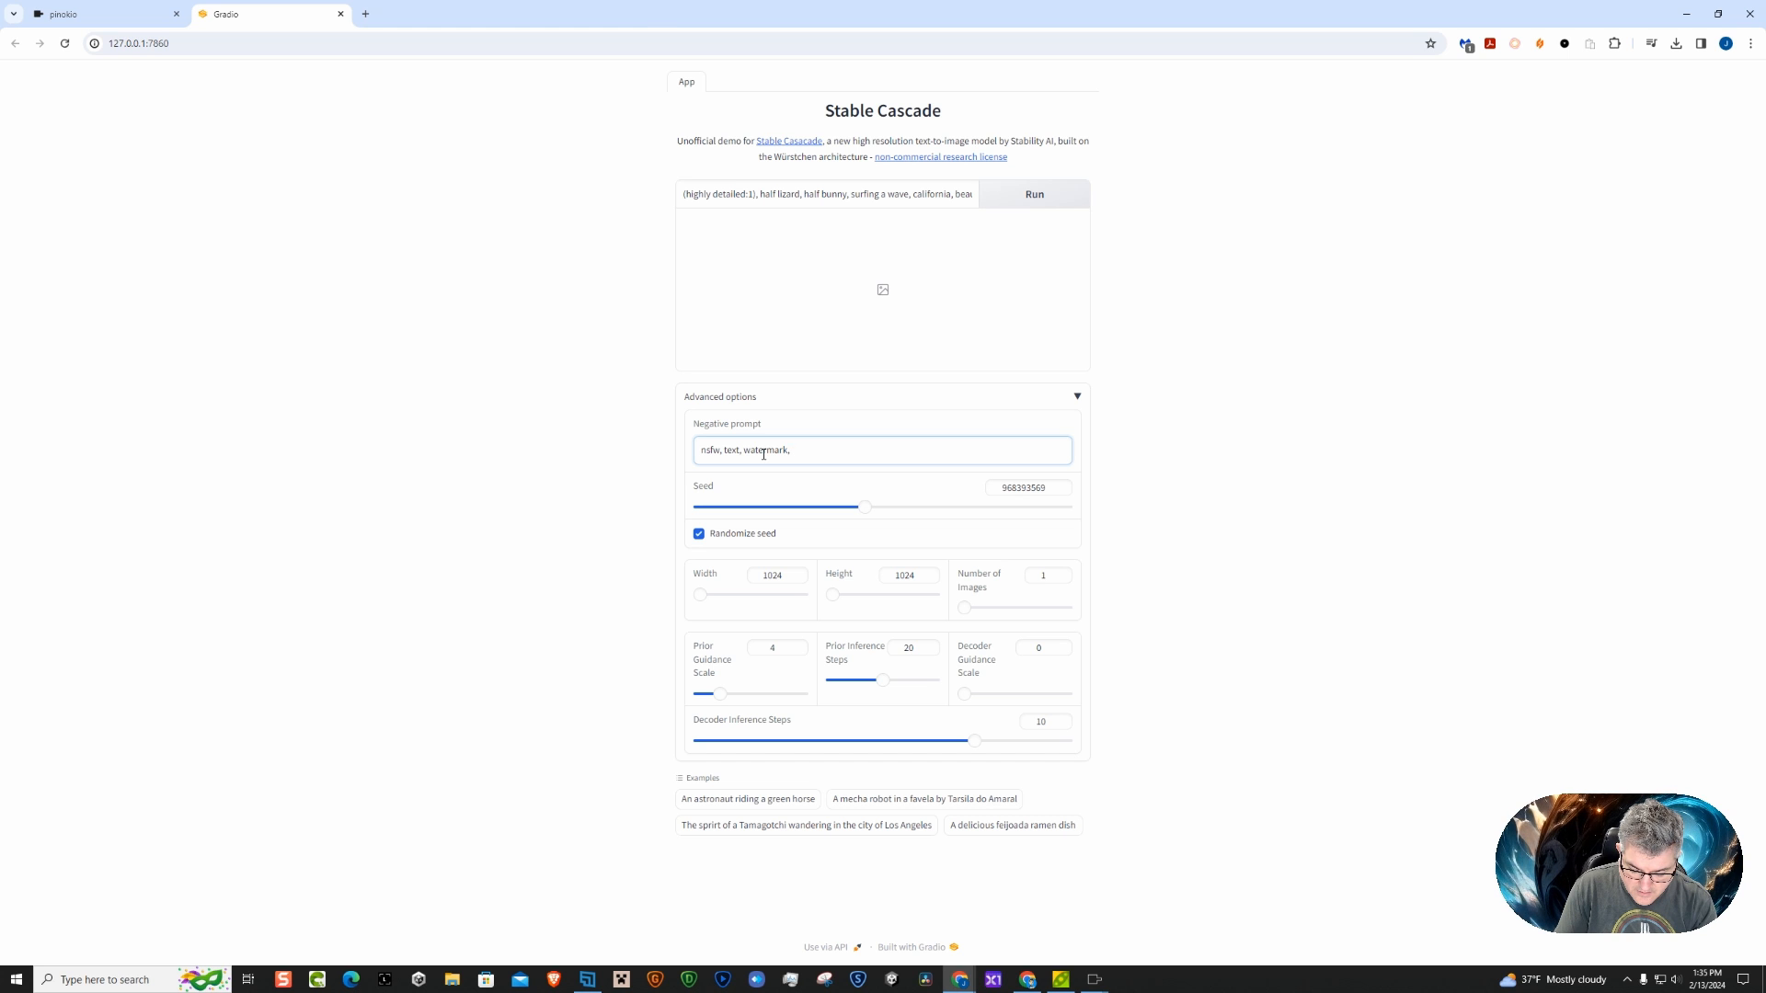
pyautogui.write(', ugly')
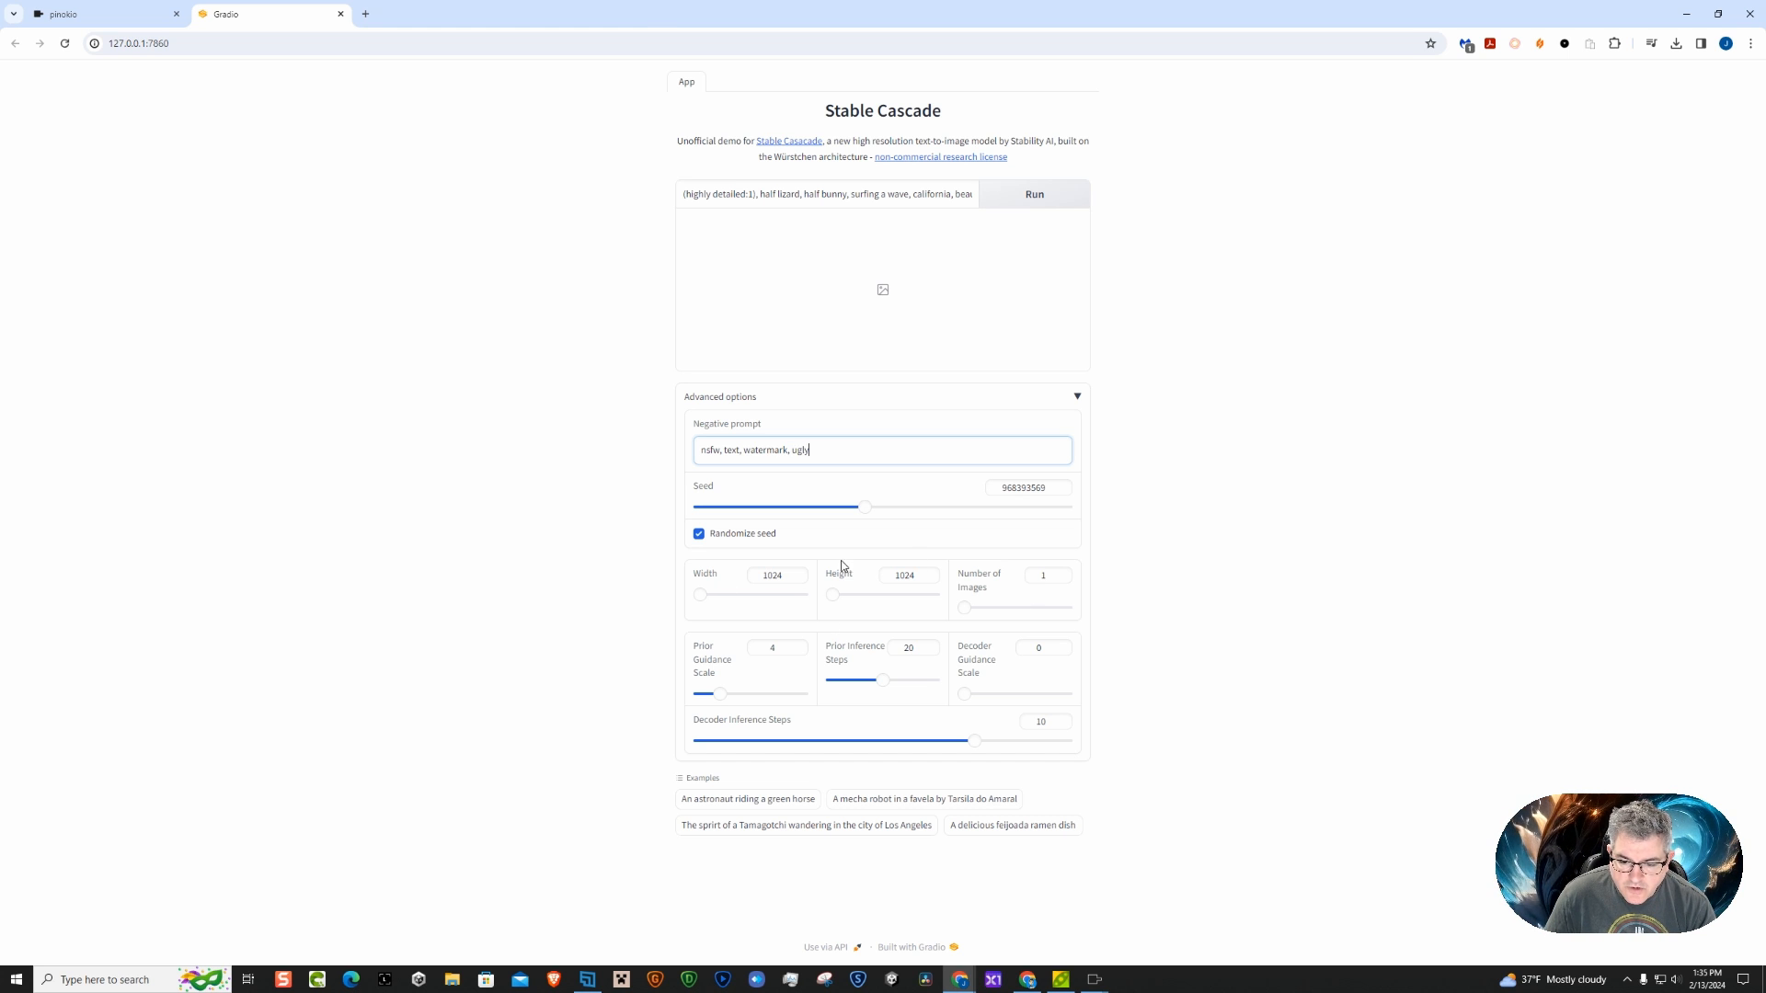
# Set the number of images to 2 and generate images from the current prompt
pyautogui.click(961, 612)
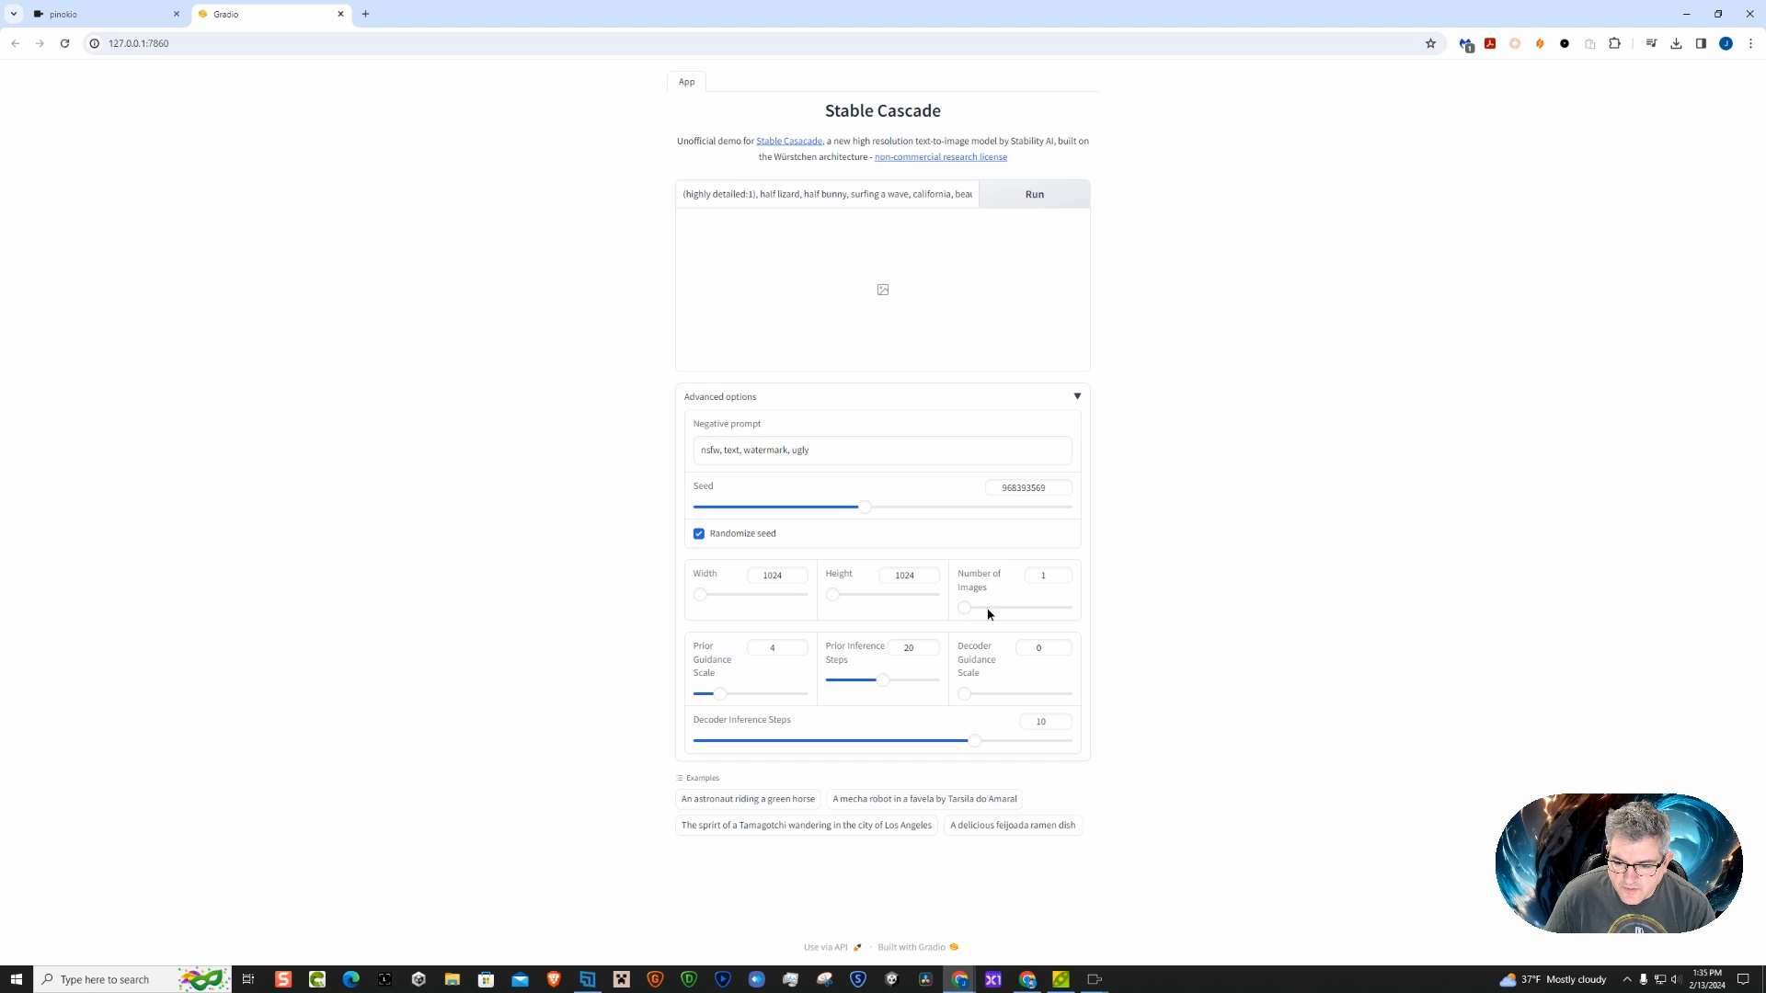
pyautogui.click(1061, 573)
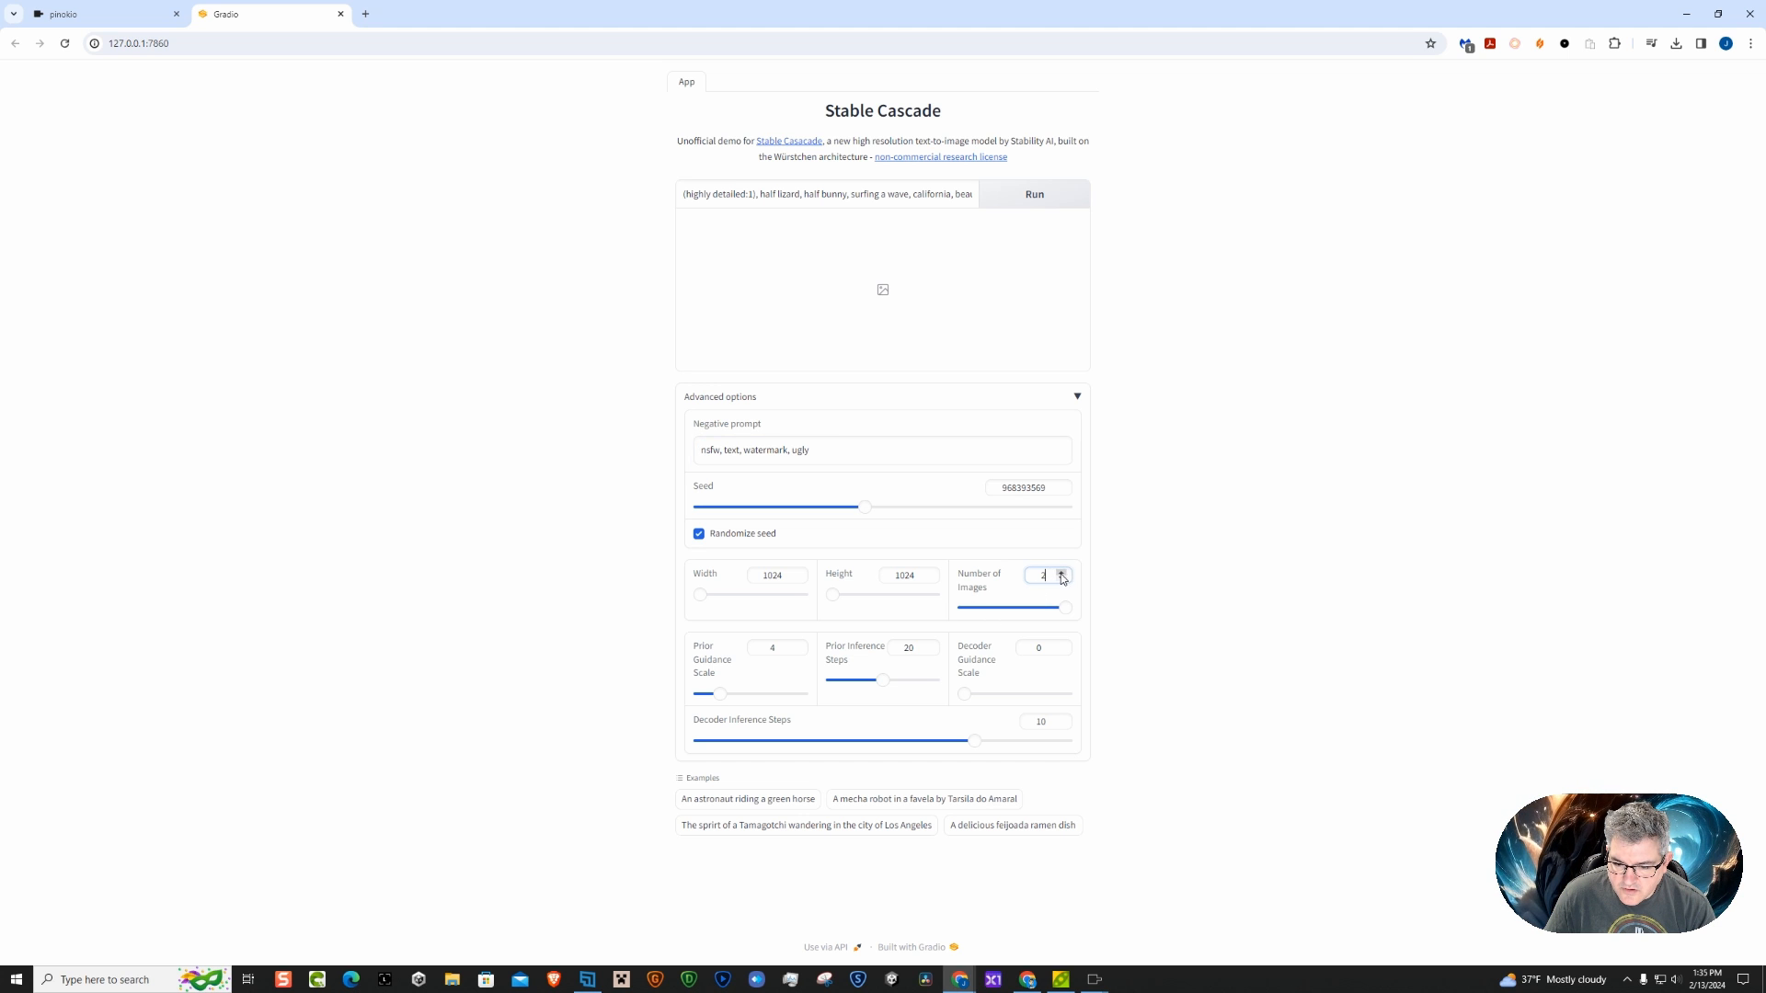
pyautogui.click(1203, 609)
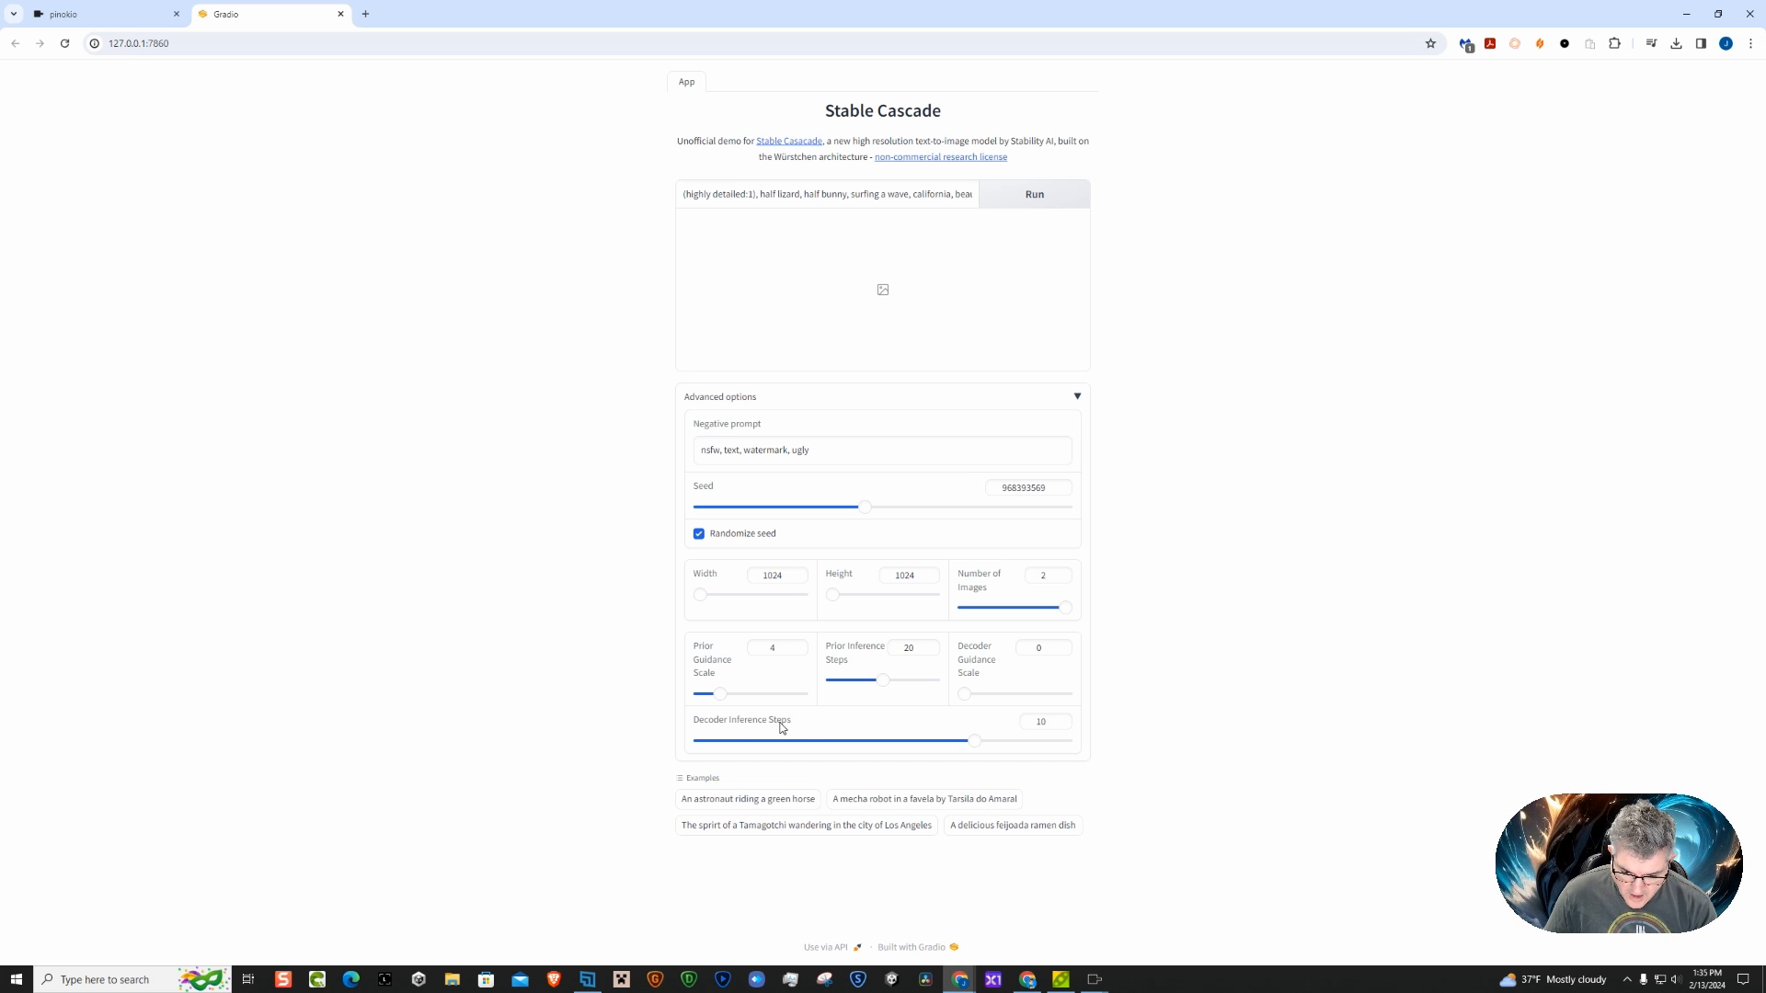
pyautogui.click(1033, 194)
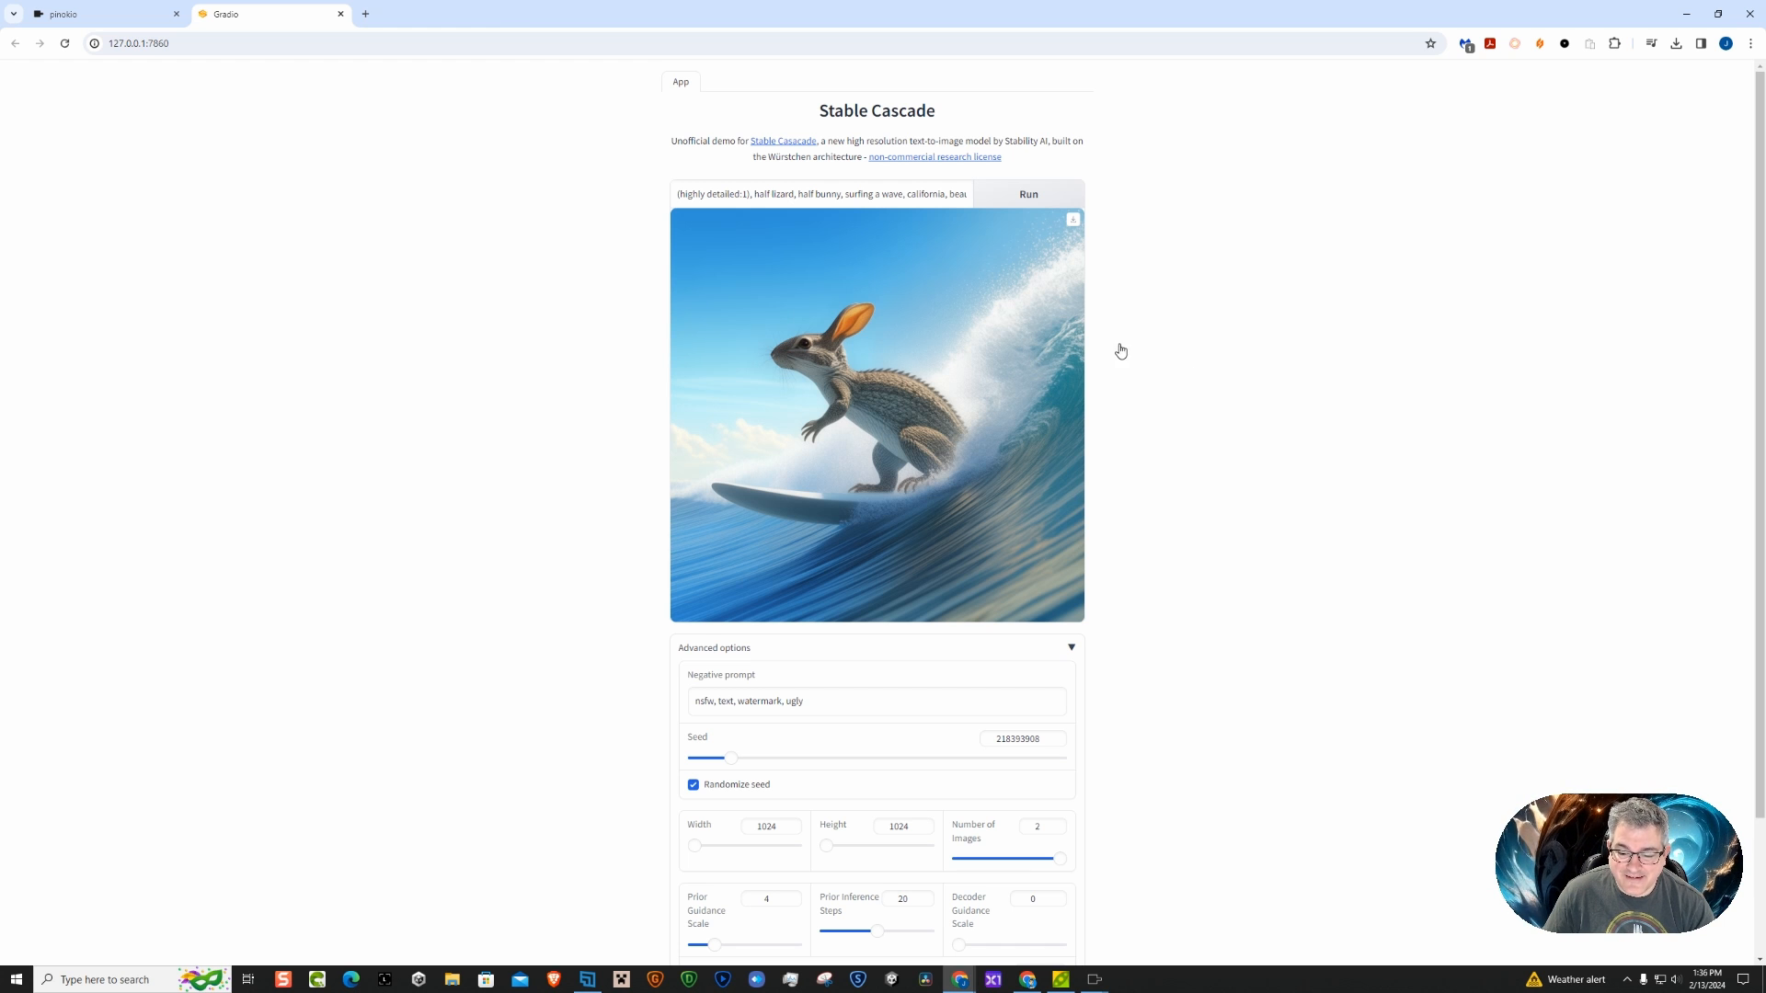
# Download the generated surfing creature image, and generate and download another version with the same prompt
pyautogui.click(1072, 220)
pyautogui.click(1026, 198)
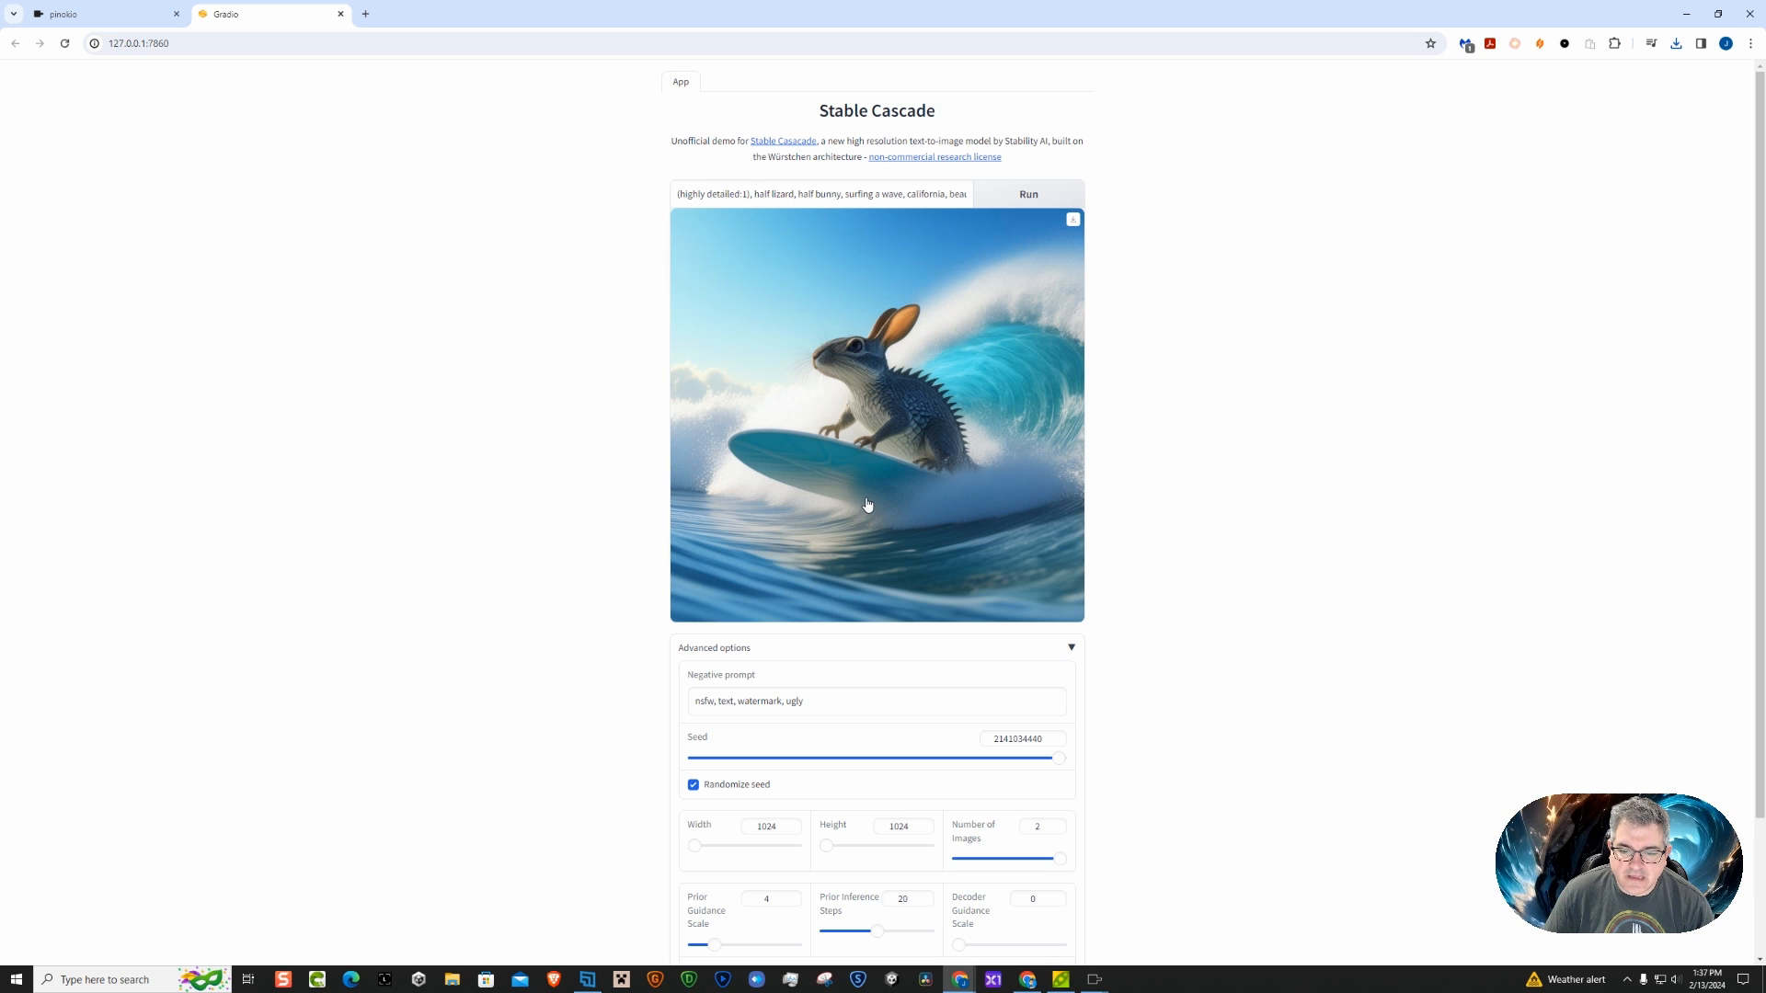
pyautogui.click(1072, 220)
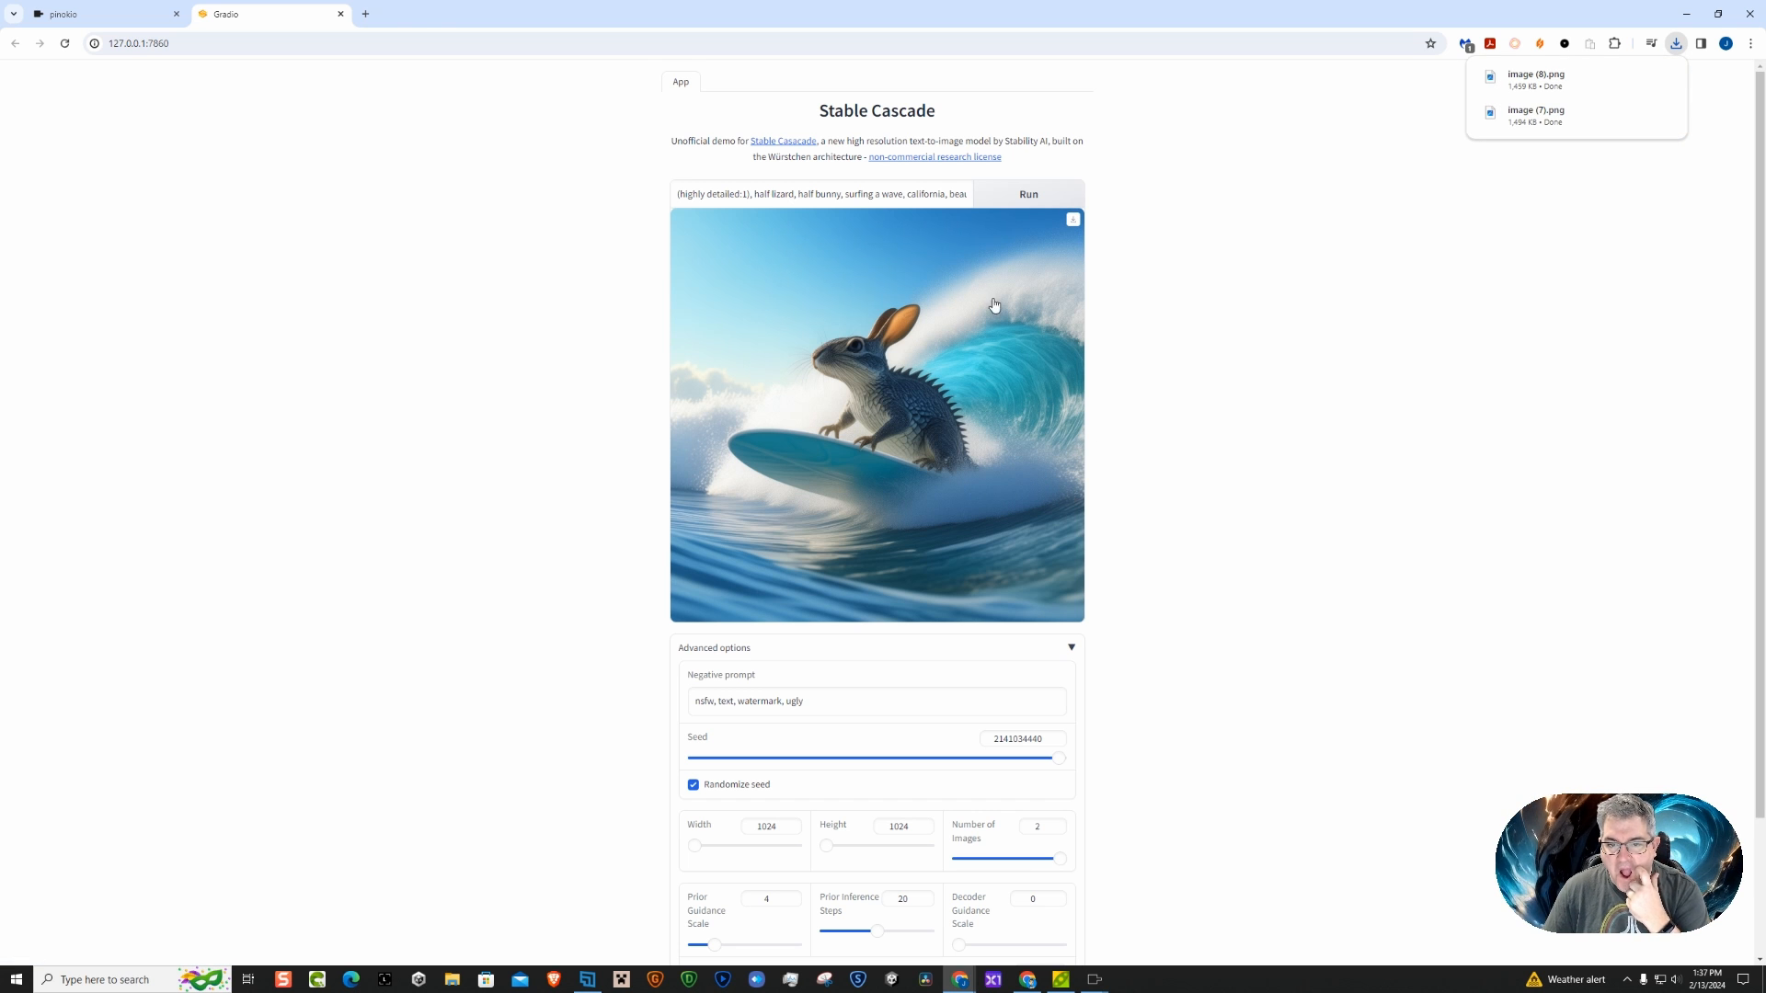
# Swap the animals in the prompt to read "half bunny, half lizard" and generate new images
pyautogui.doubleClick(781, 194)
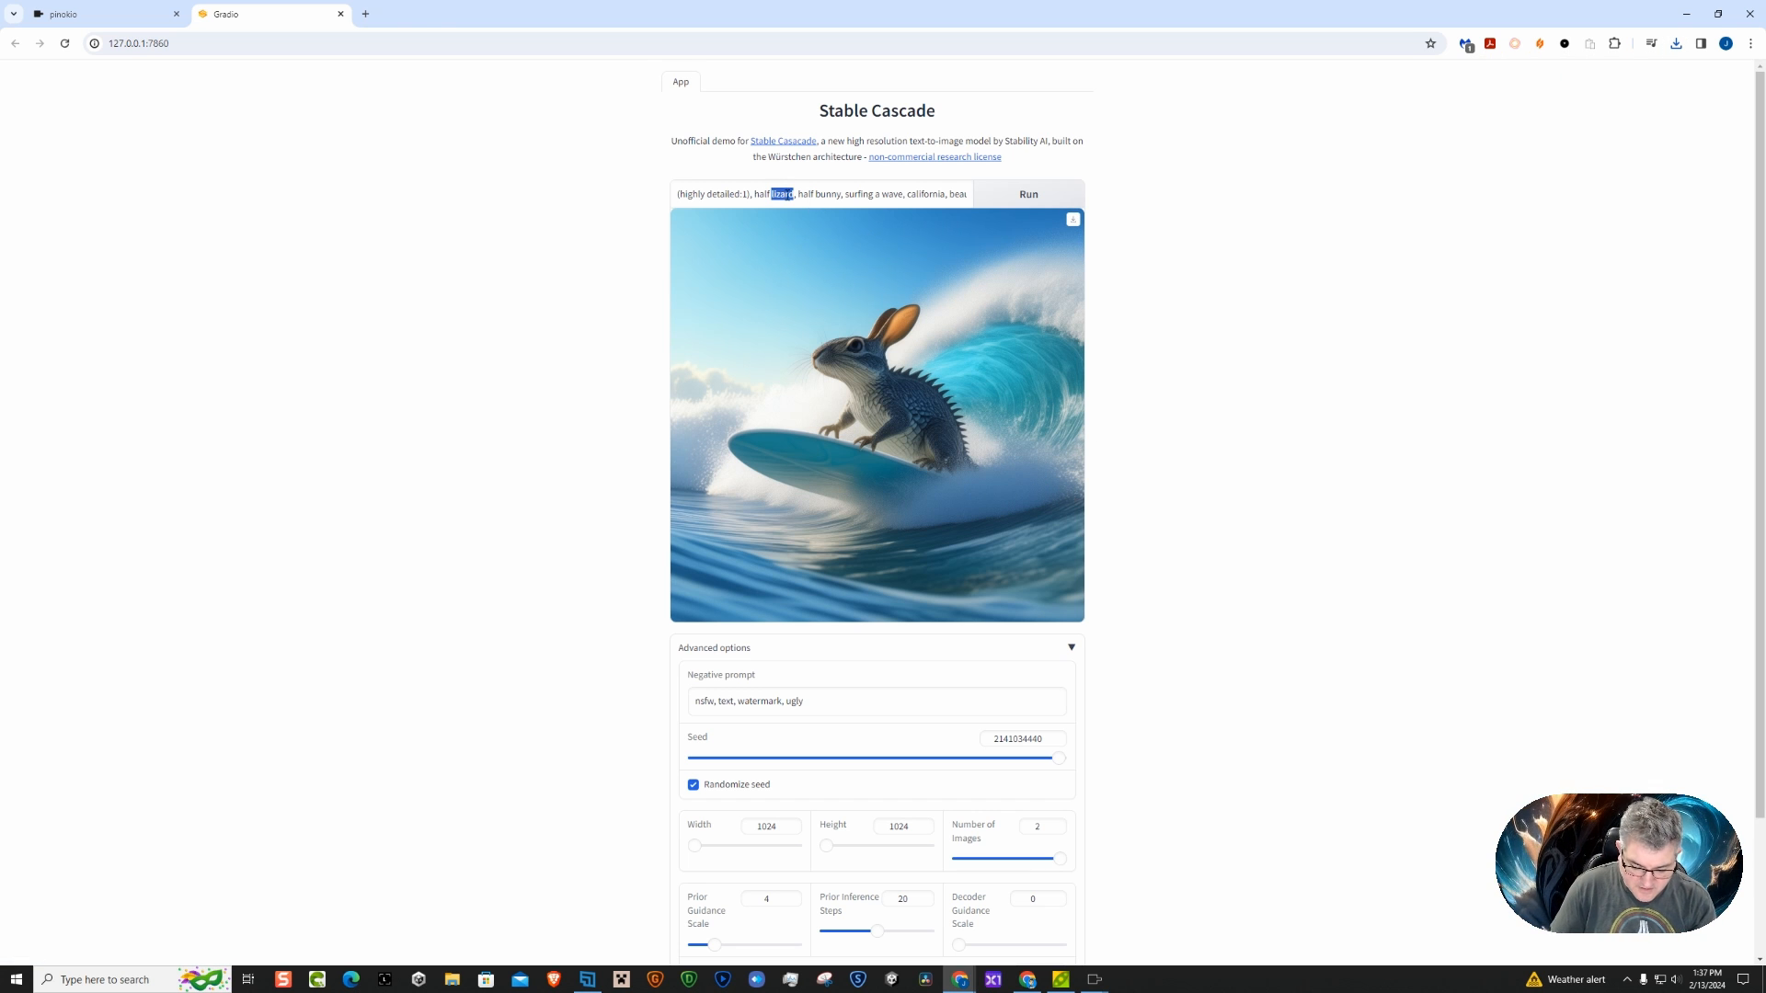
pyautogui.write('bunny')
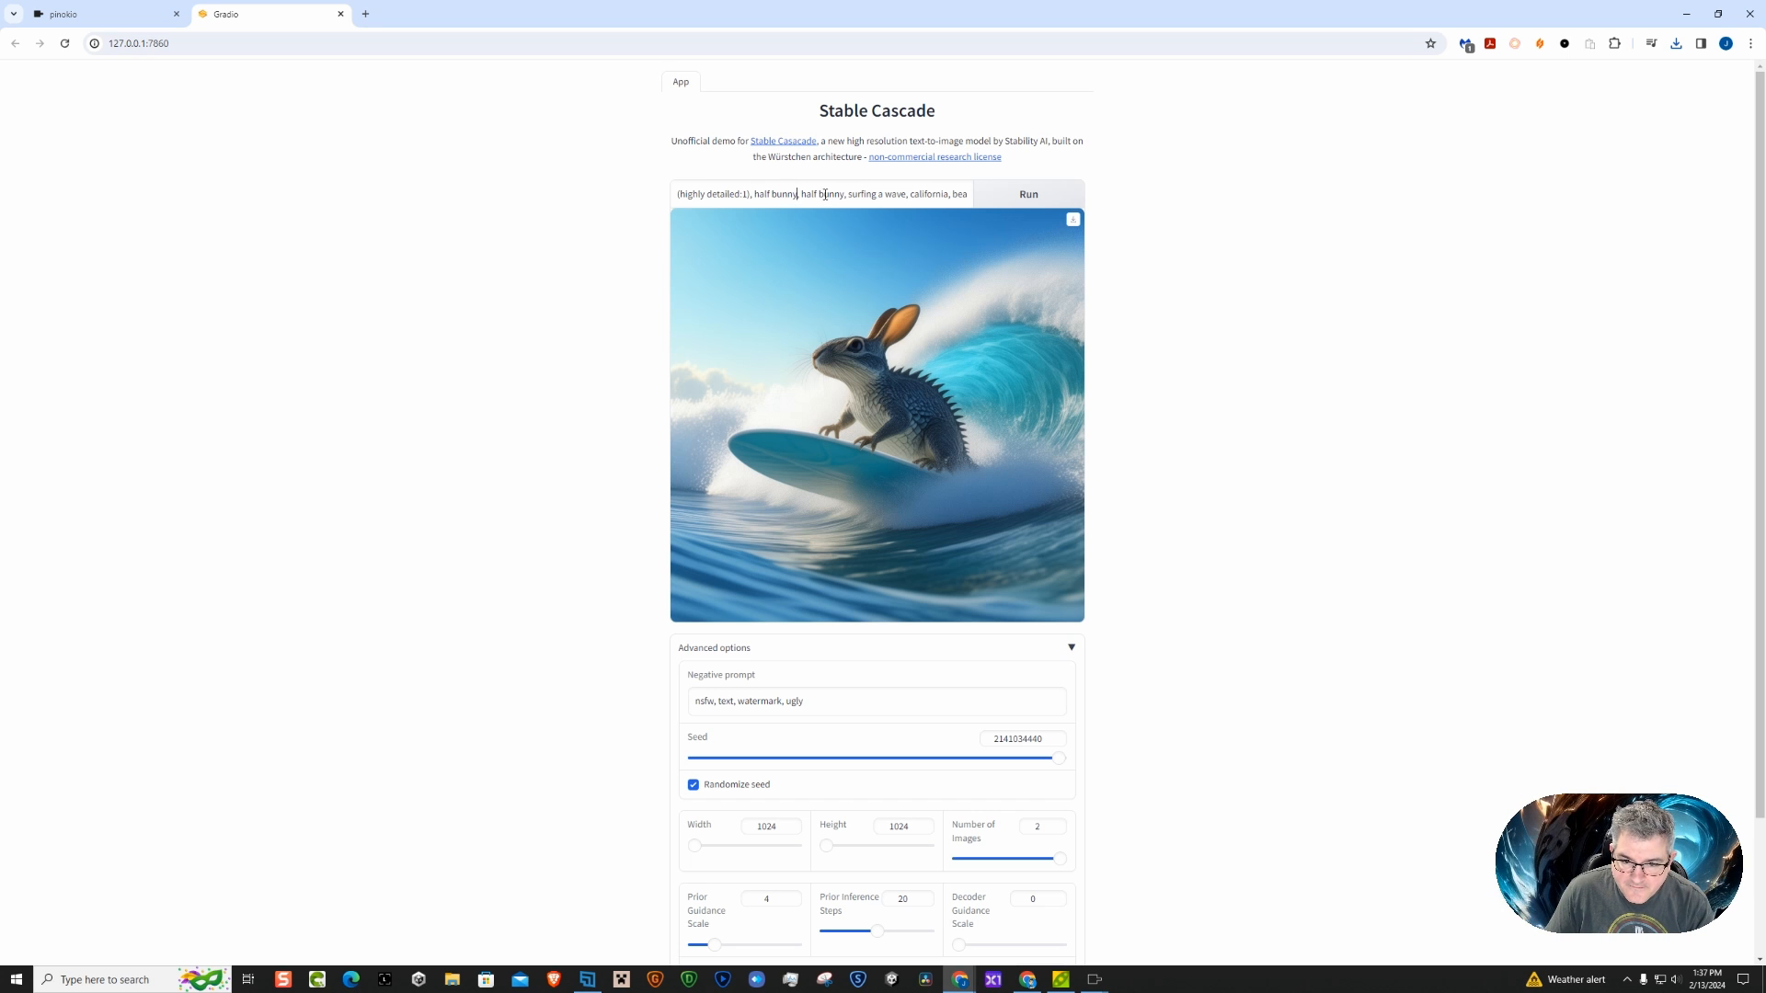
pyautogui.doubleClick(825, 194)
pyautogui.write('liz')
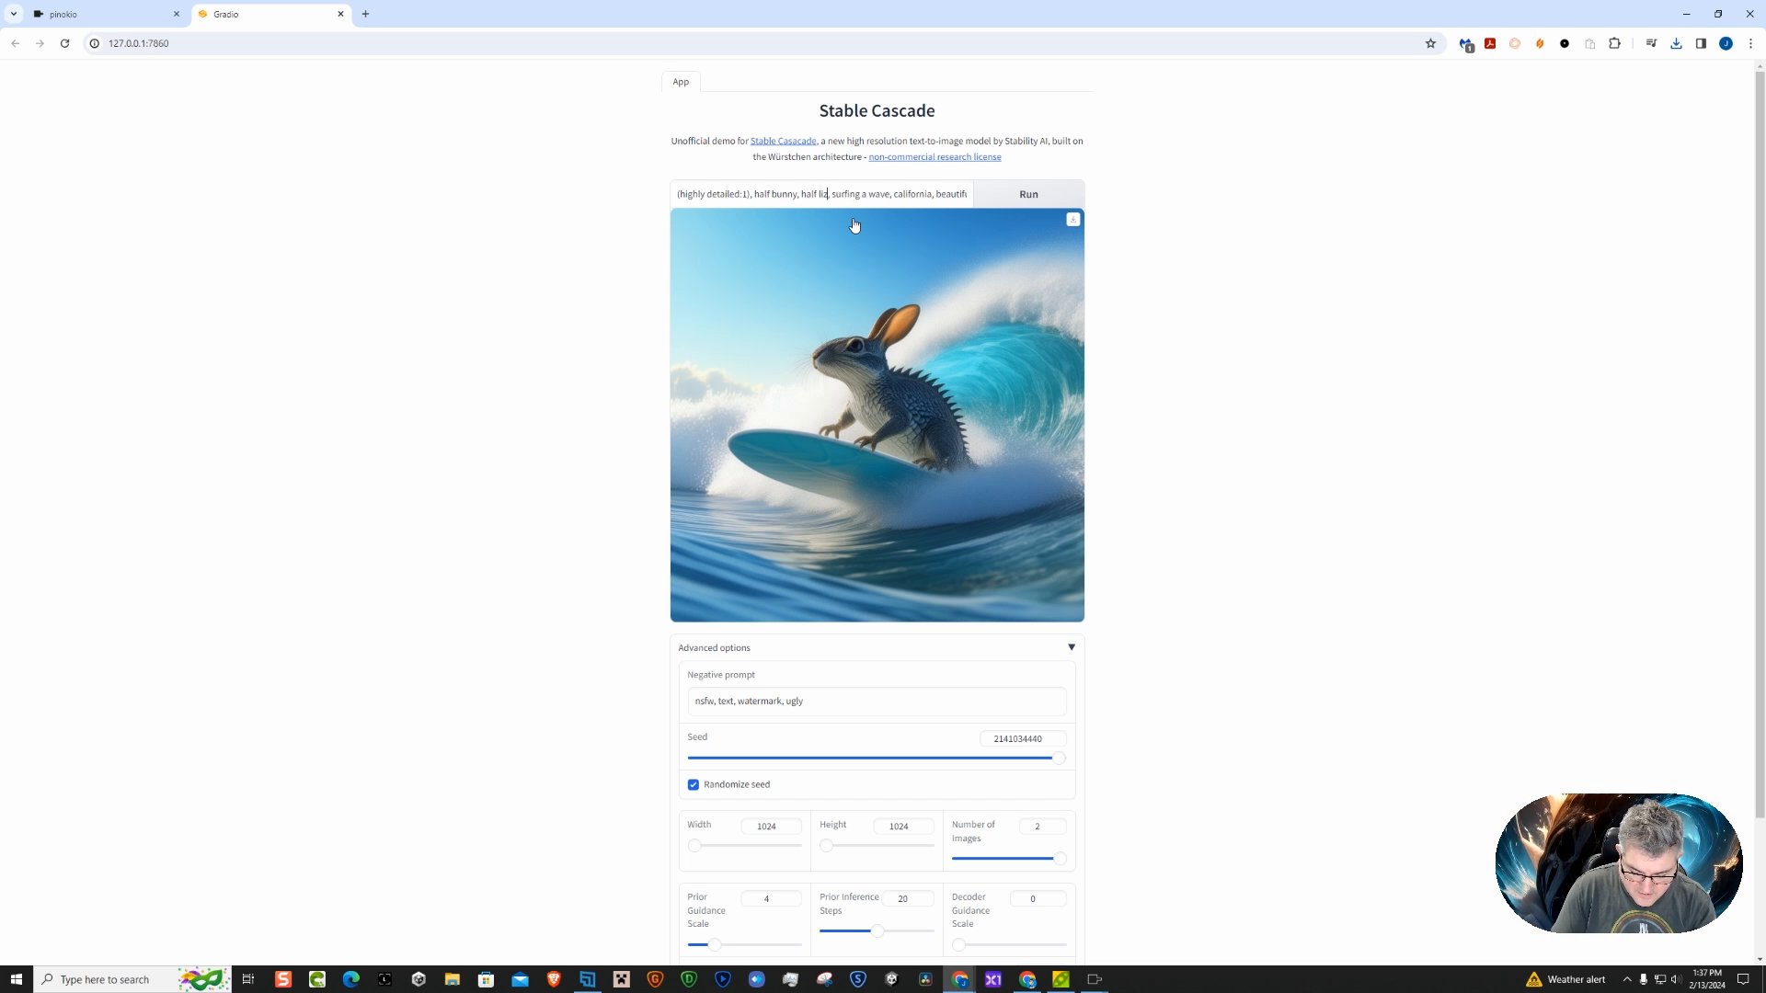
pyautogui.write('ard')
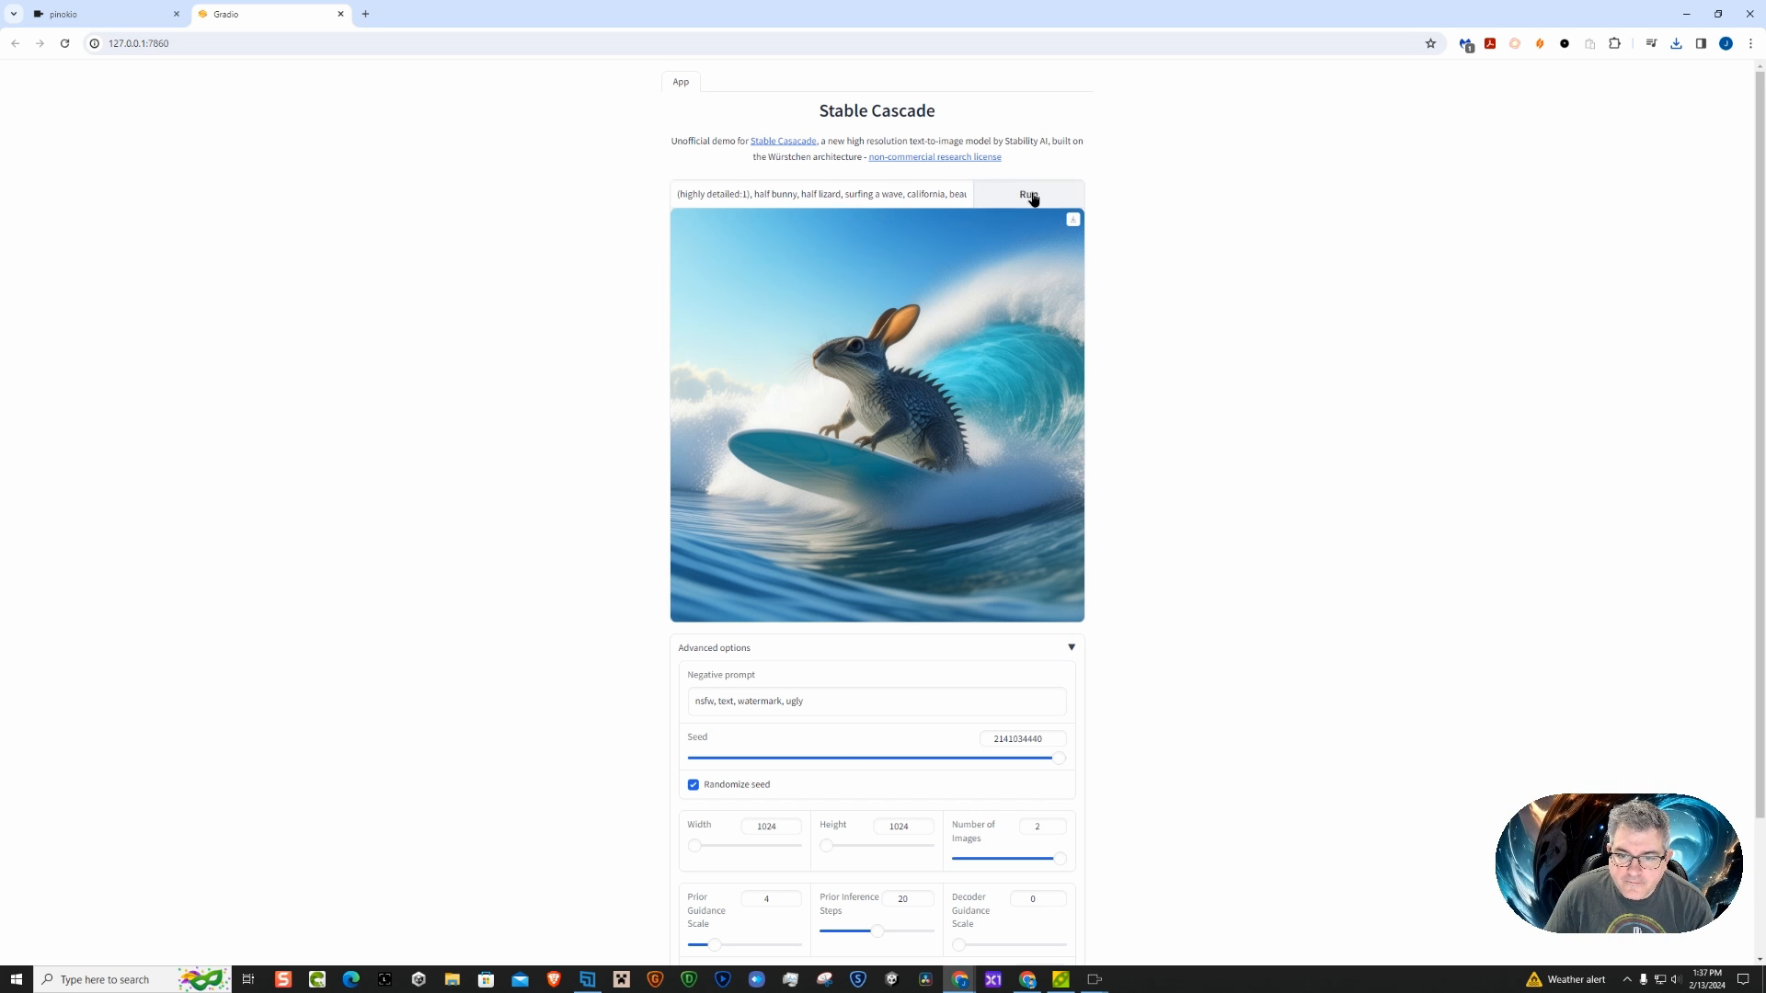
pyautogui.click(1030, 191)
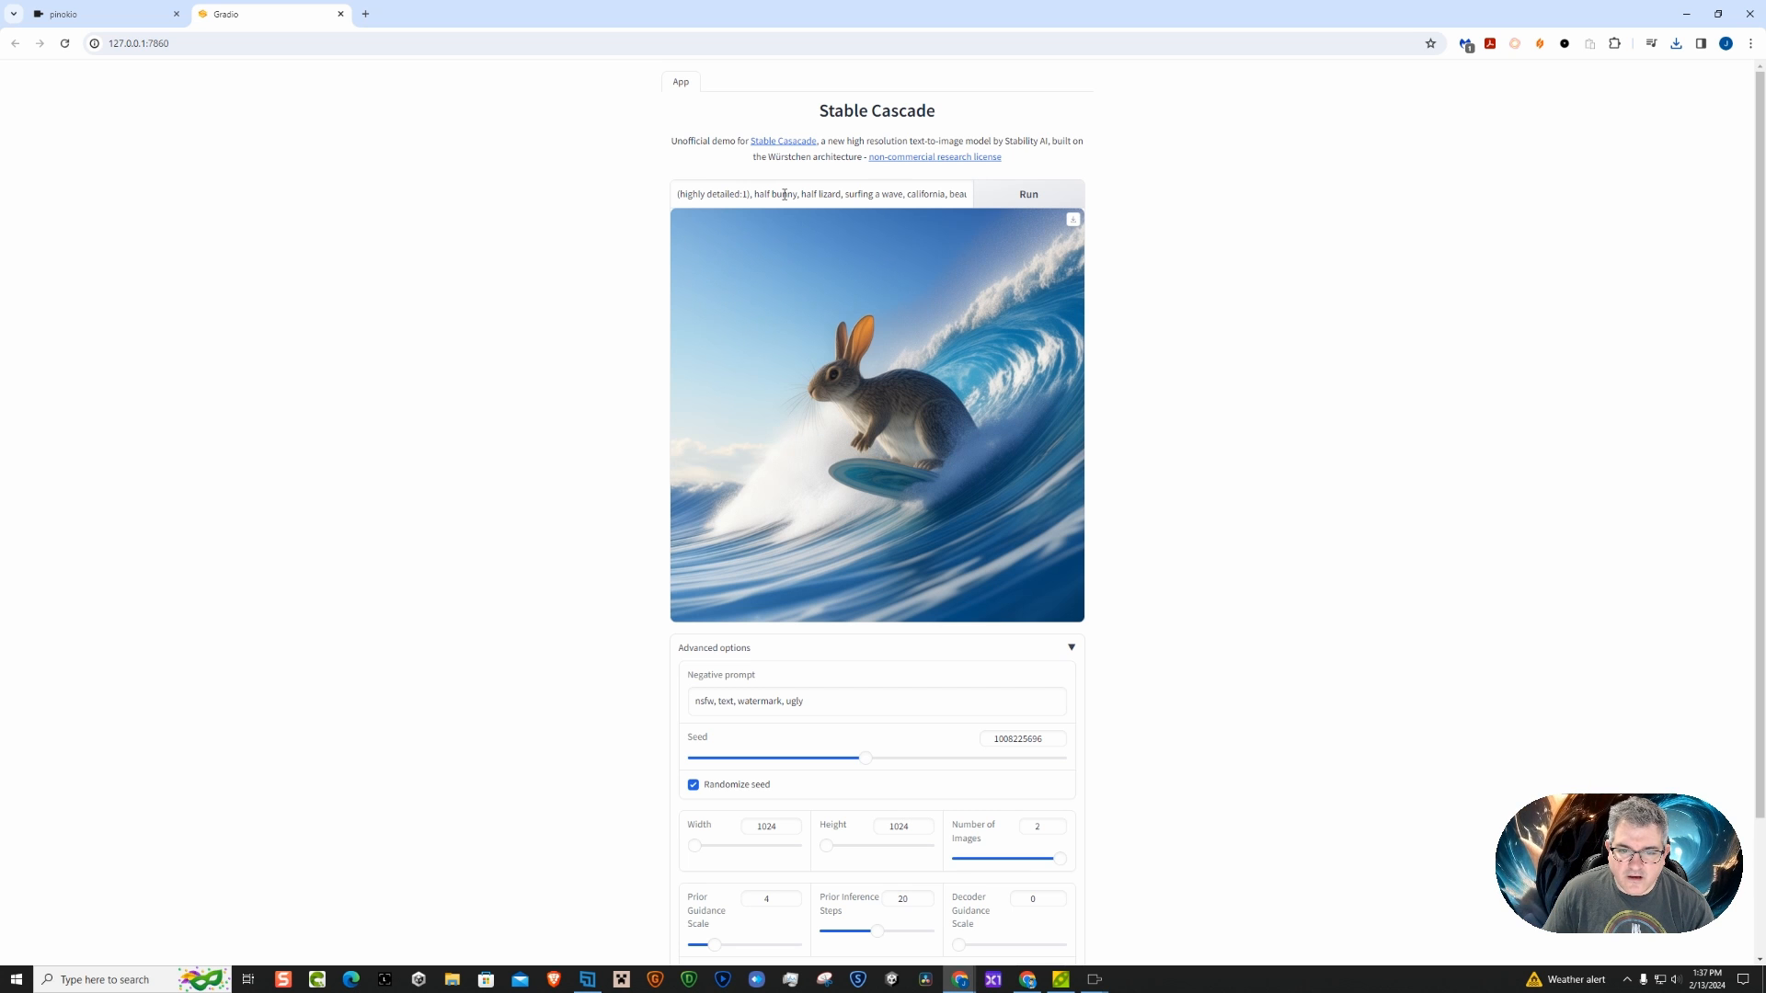
# Replace "bunny" with "lizard" in the image prompt and remove both occurrences of "half"
pyautogui.doubleClick(783, 195)
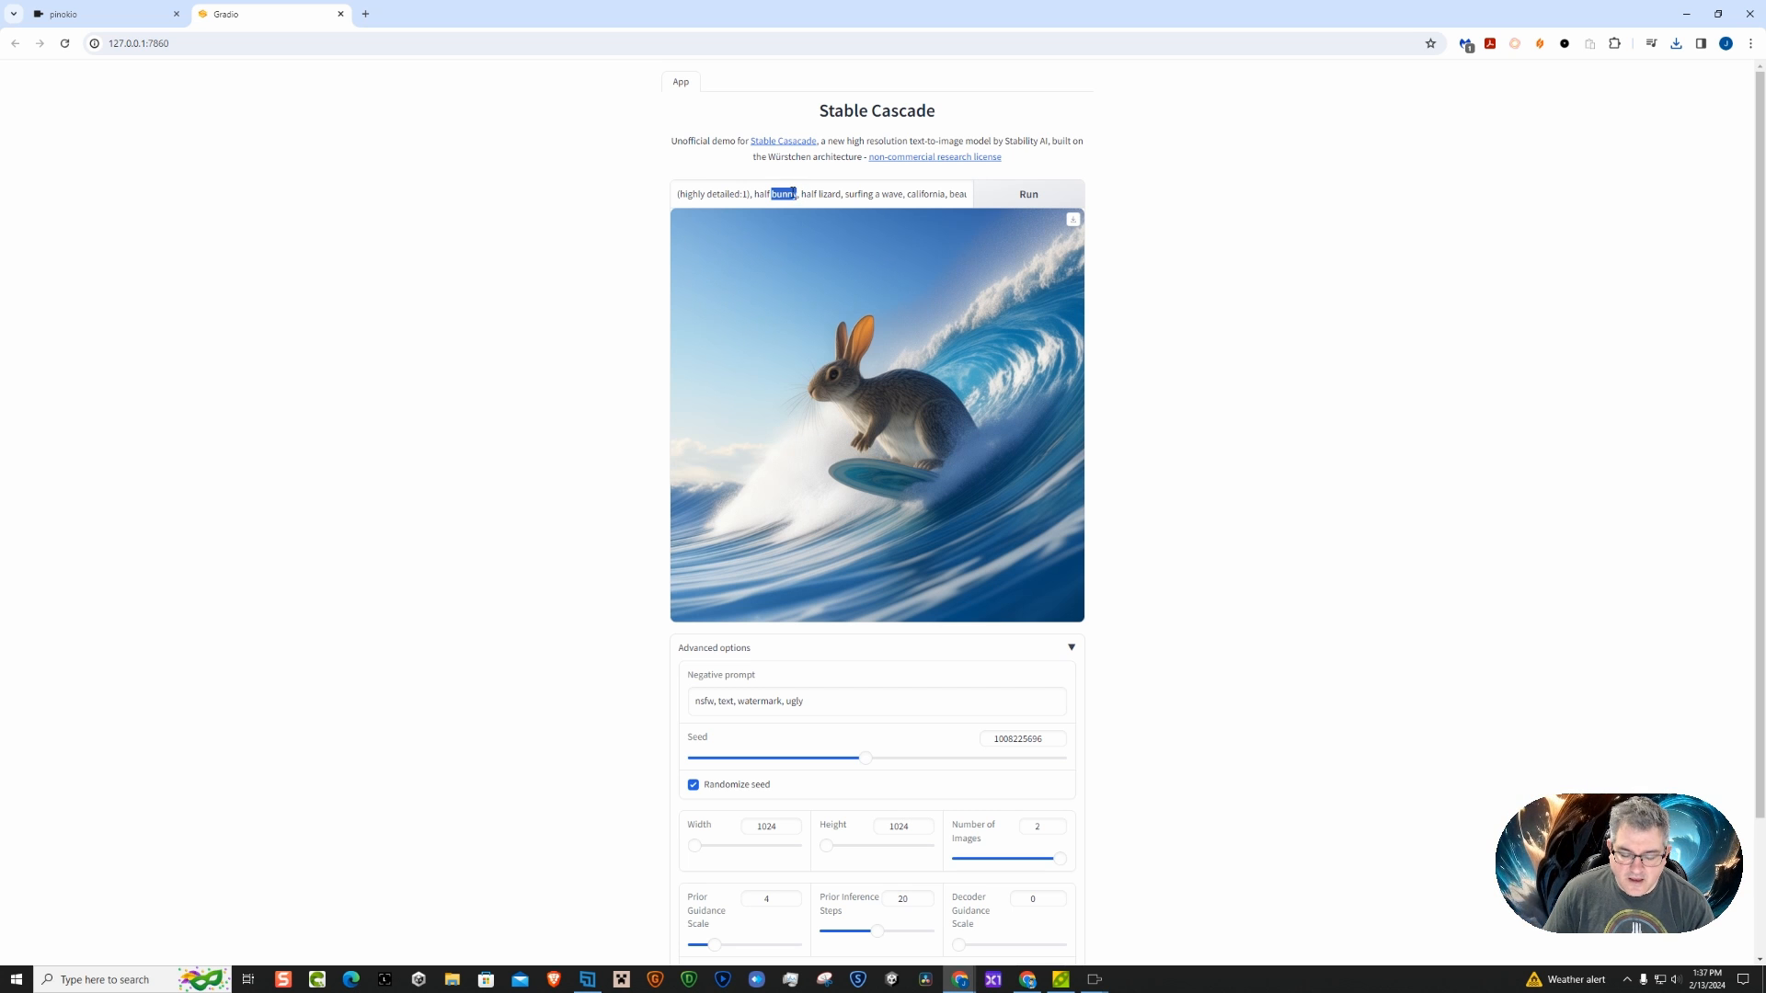
pyautogui.write('lizard')
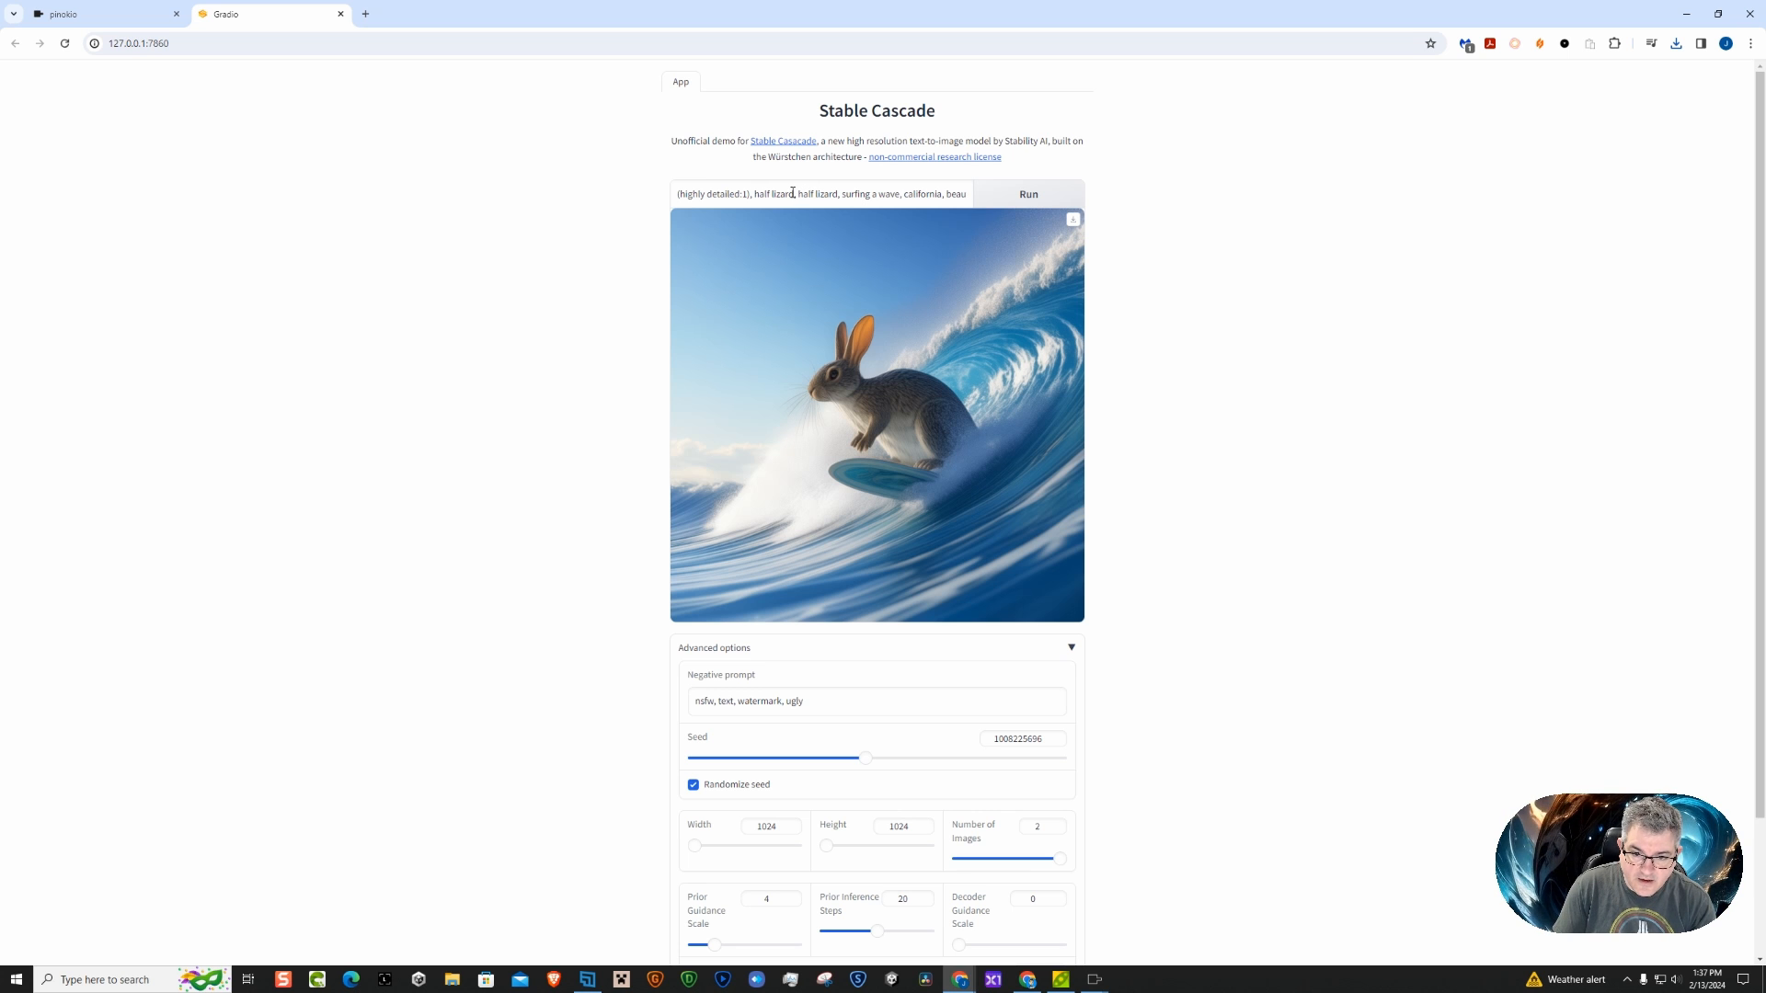
pyautogui.press('Delete')
pyautogui.press('Delete')
pyautogui.press('Delete')
pyautogui.press('Delete')
pyautogui.press('Delete')
pyautogui.press('Delete')
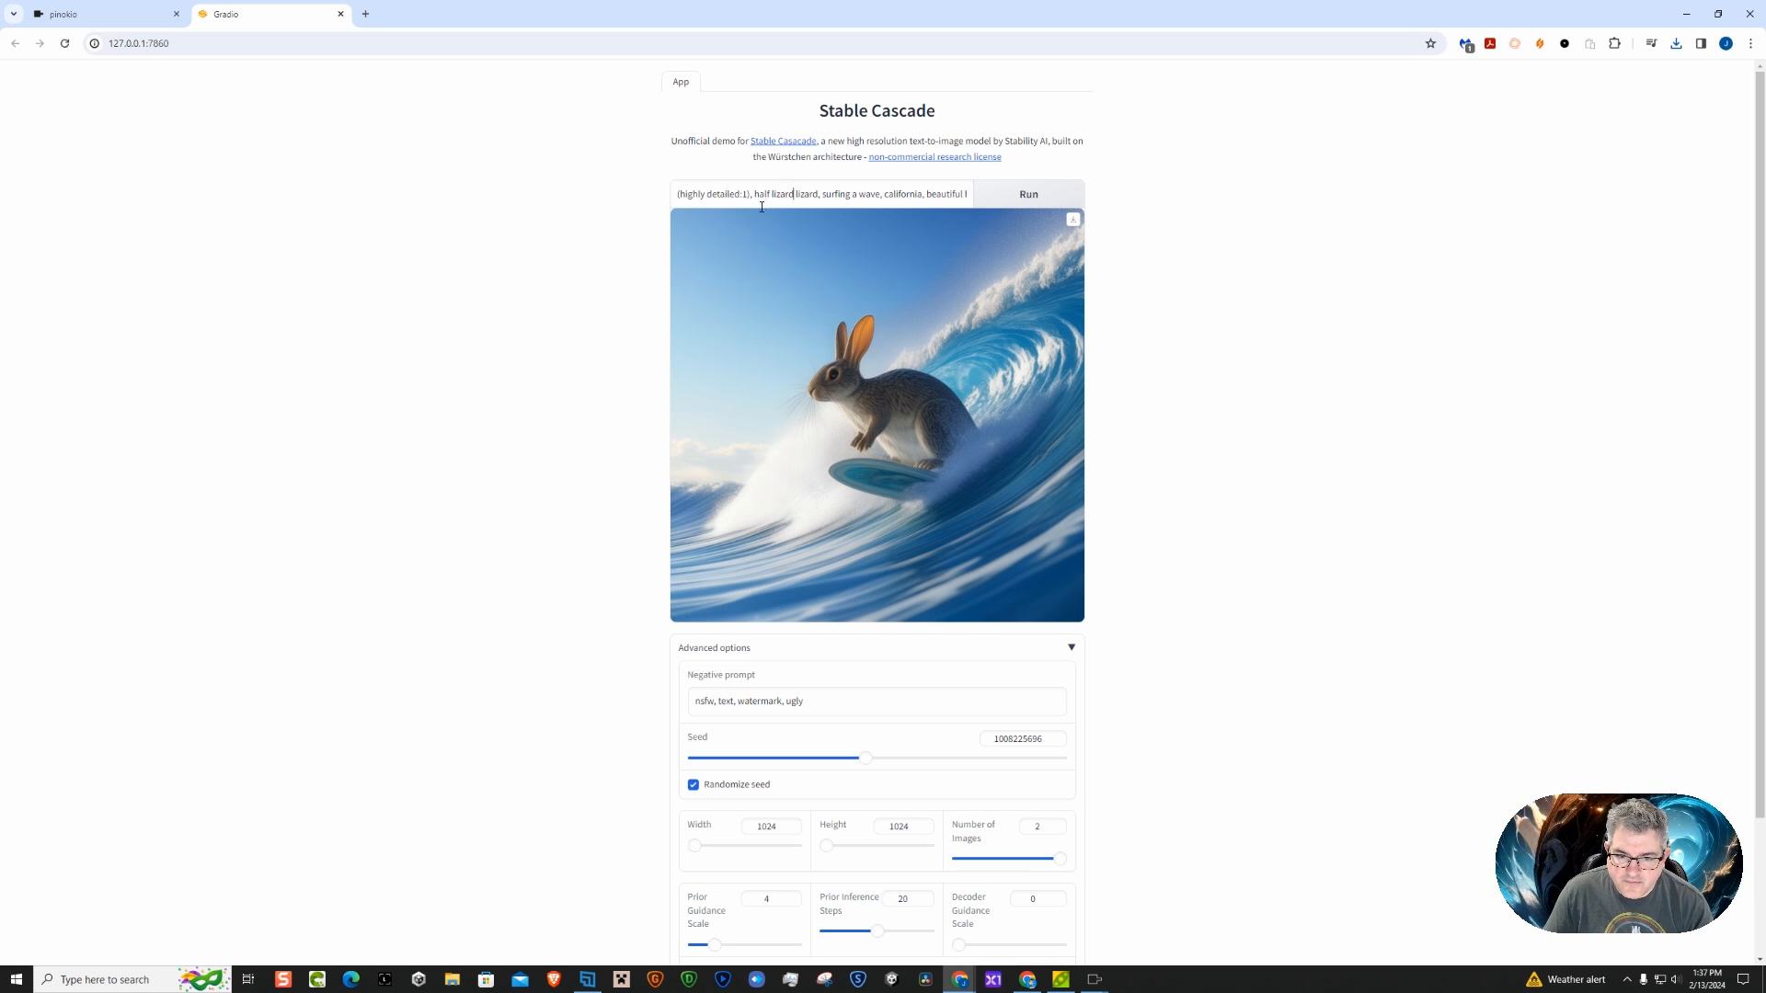
pyautogui.doubleClick(763, 193)
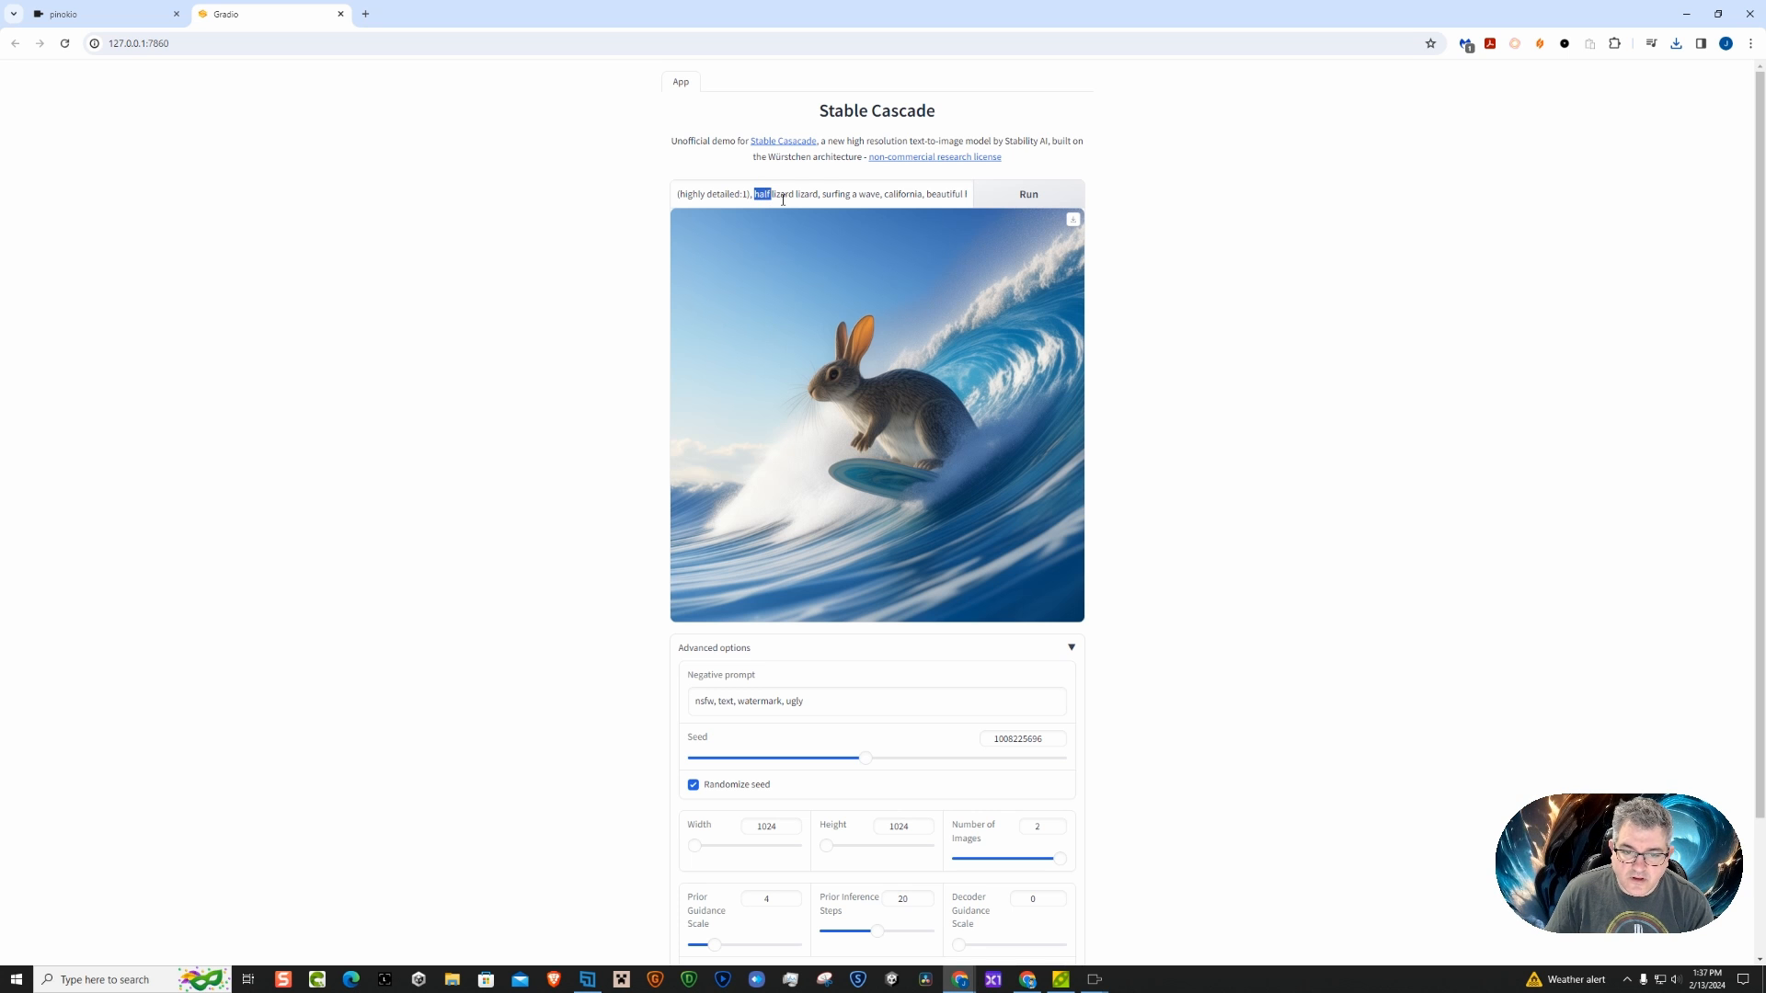
pyautogui.press('Delete')
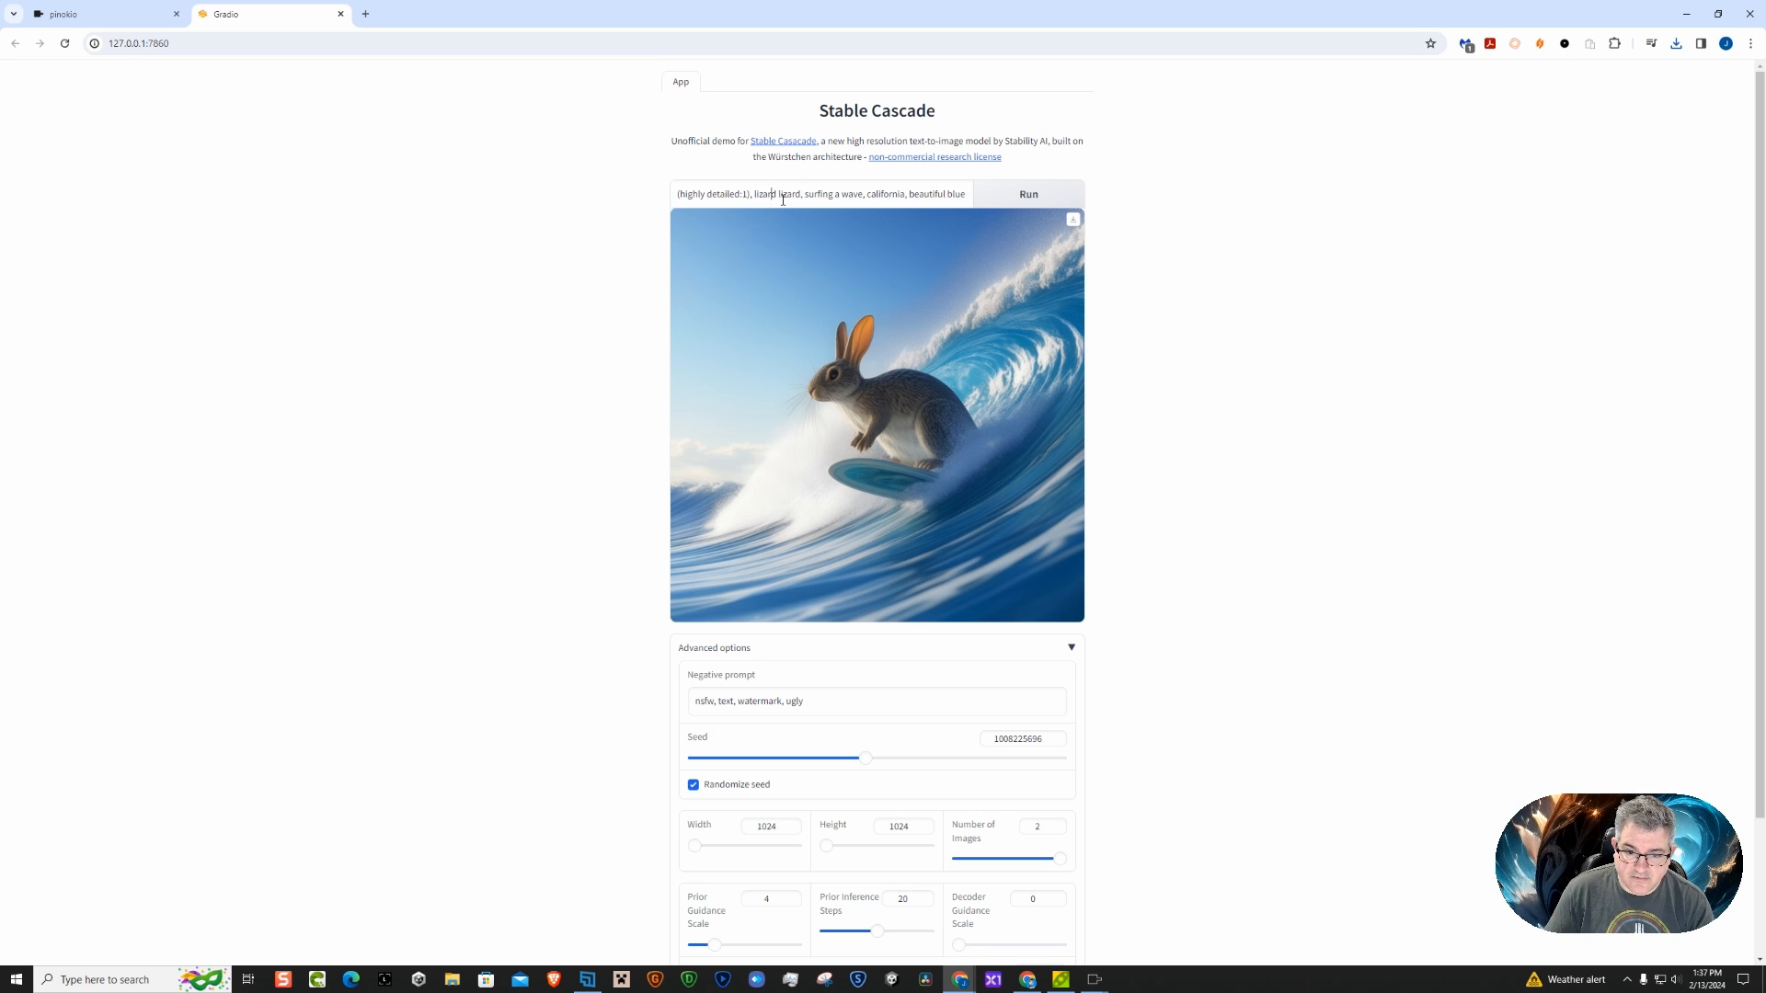
# Replace the second "lizard" with "bunny" so the subject reads "lizard bunny," and generate new images
pyautogui.click(781, 194)
pyautogui.write('bu')
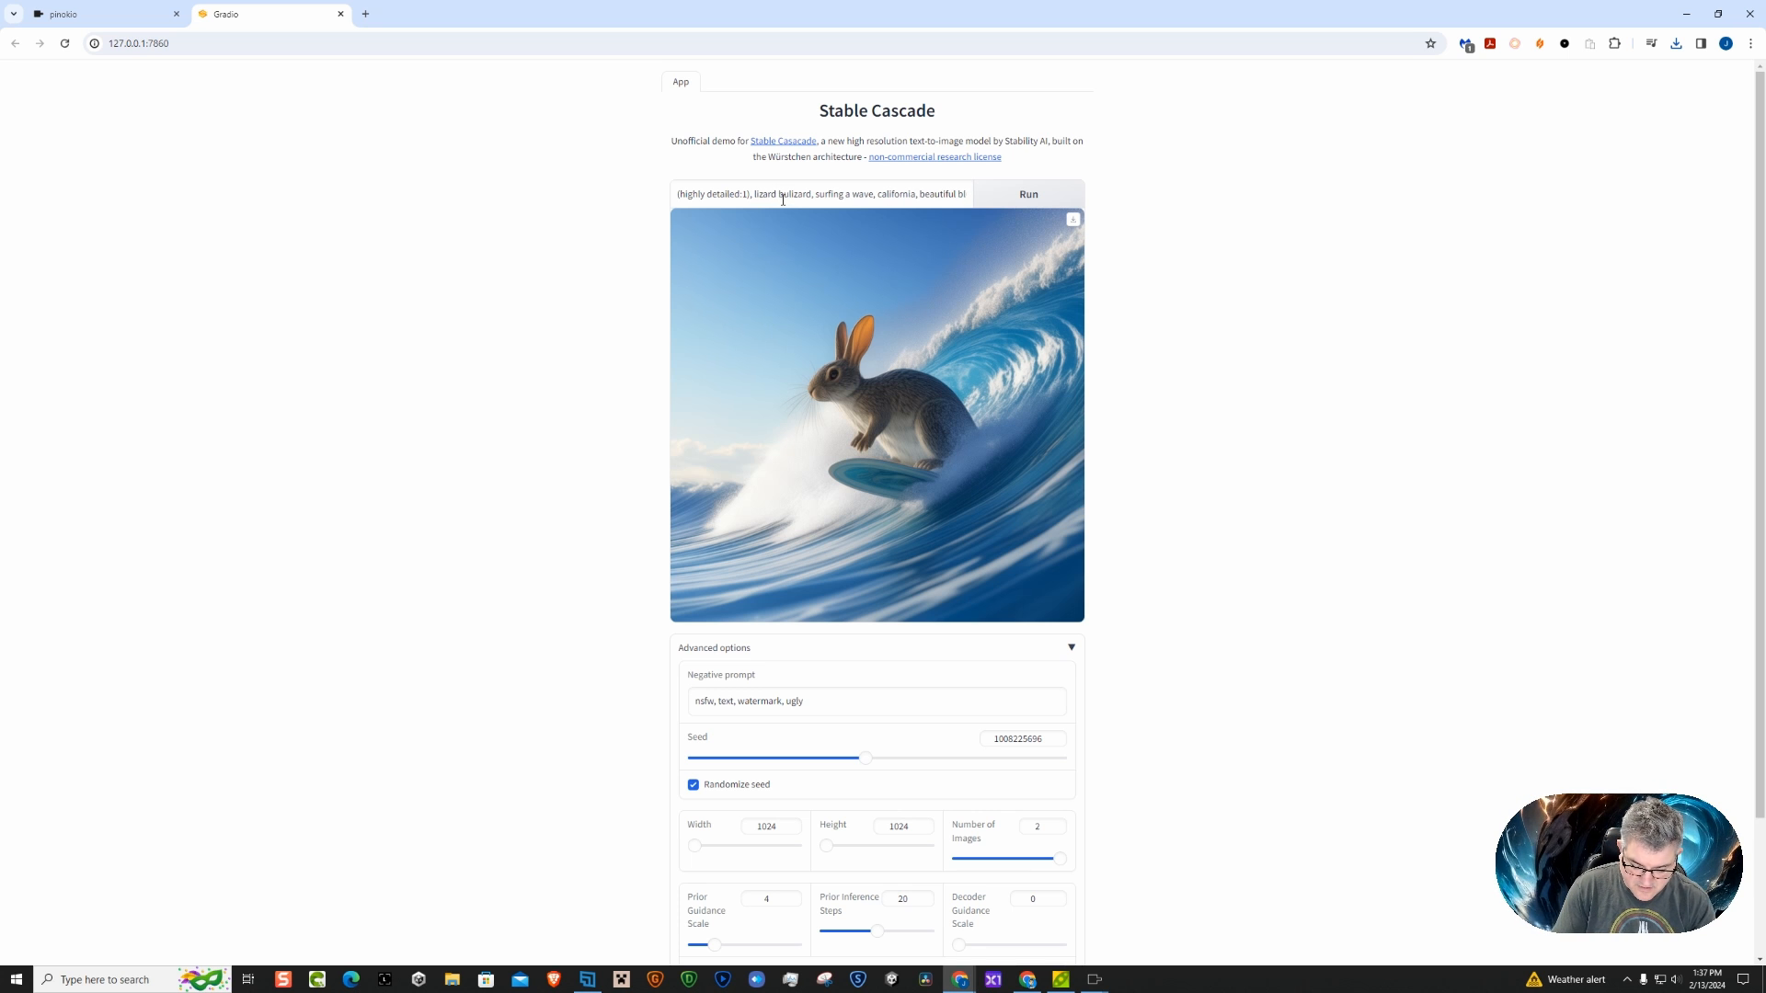
pyautogui.write('nny')
pyautogui.press('Delete')
pyautogui.press('Delete')
pyautogui.press('Delete')
pyautogui.press('Delete')
pyautogui.press('Delete')
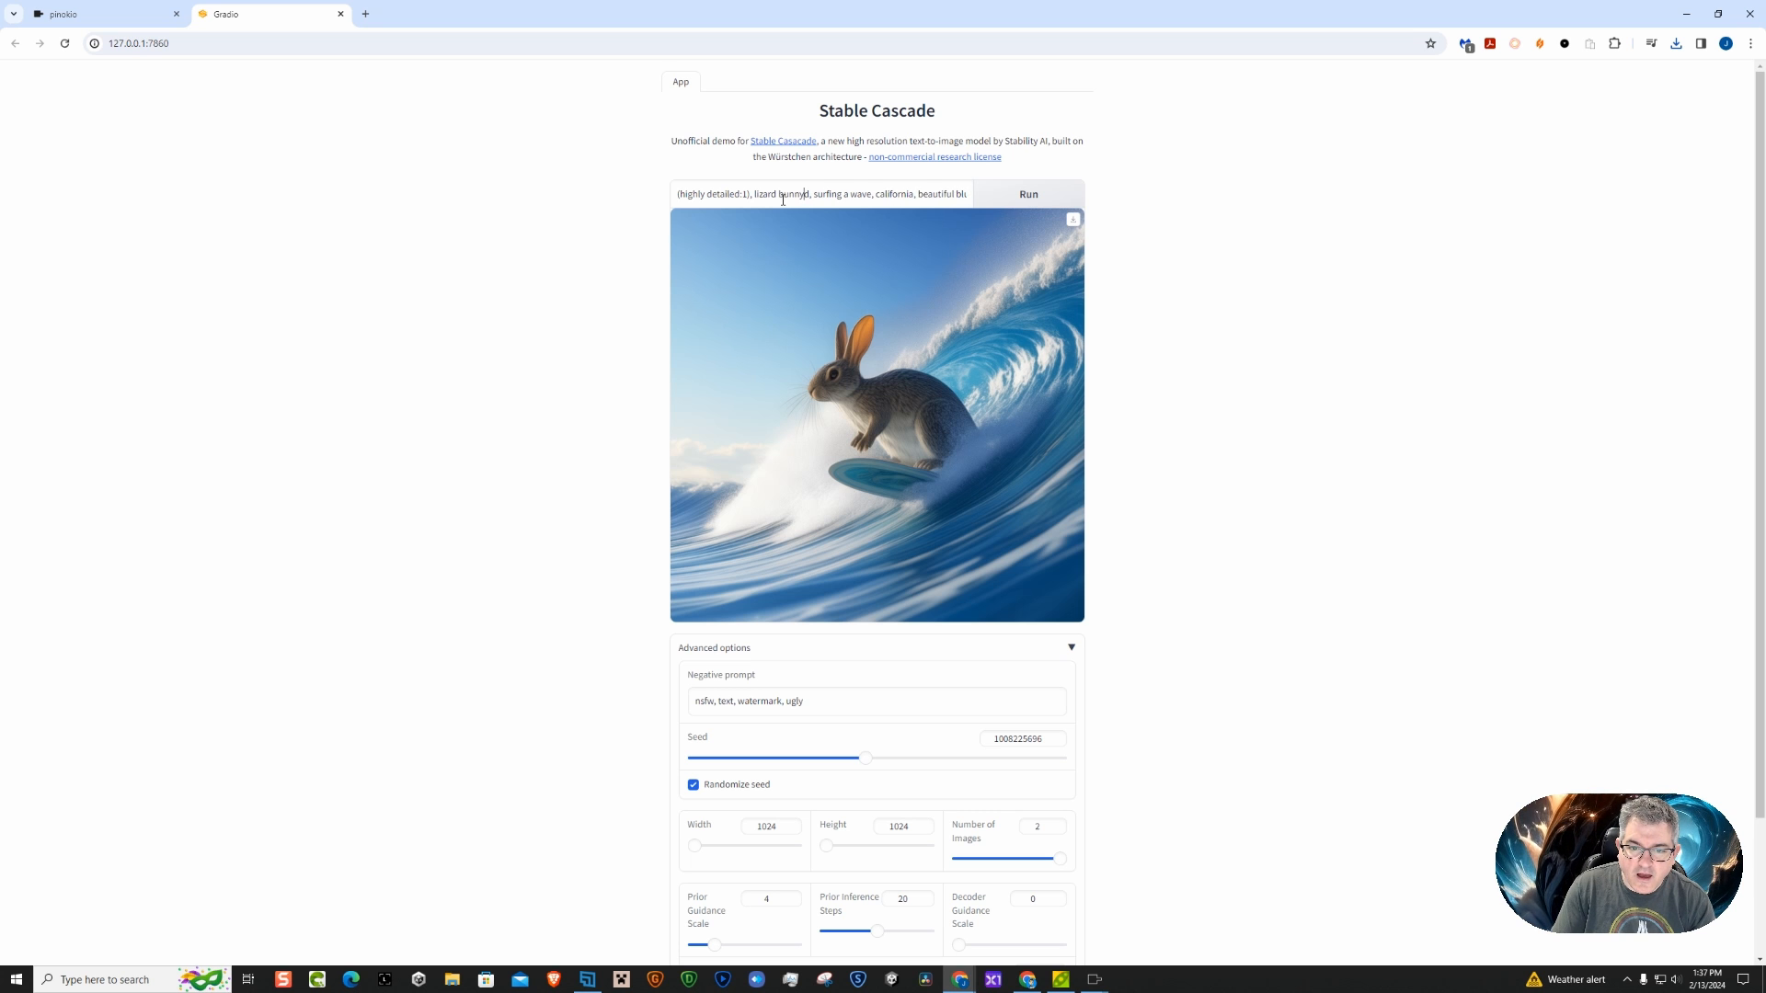
pyautogui.press('Delete')
pyautogui.click(1028, 195)
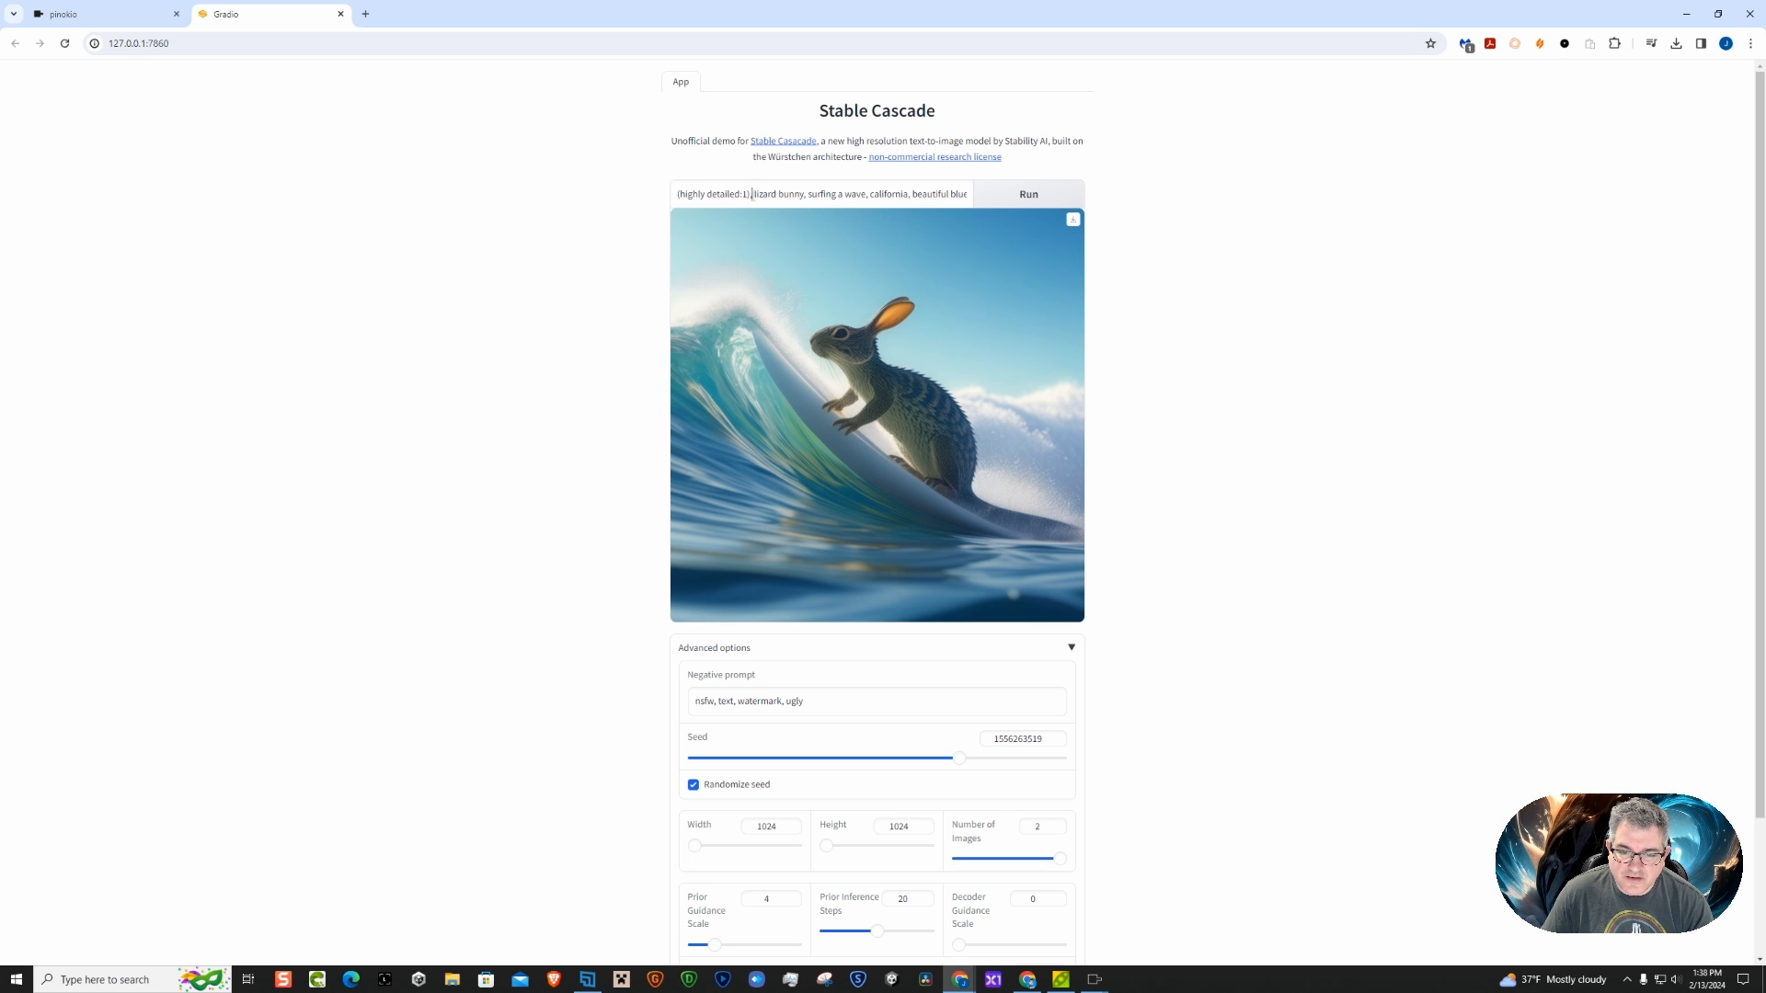
# Replace "lizard bunny, surfing a wave," in the prompt with "red Lamborghini,", correcting the car name's spelling, and generate new images
pyautogui.moveTo(751, 194); pyautogui.dragTo(872, 195)
pyautogui.press('BackSpace')
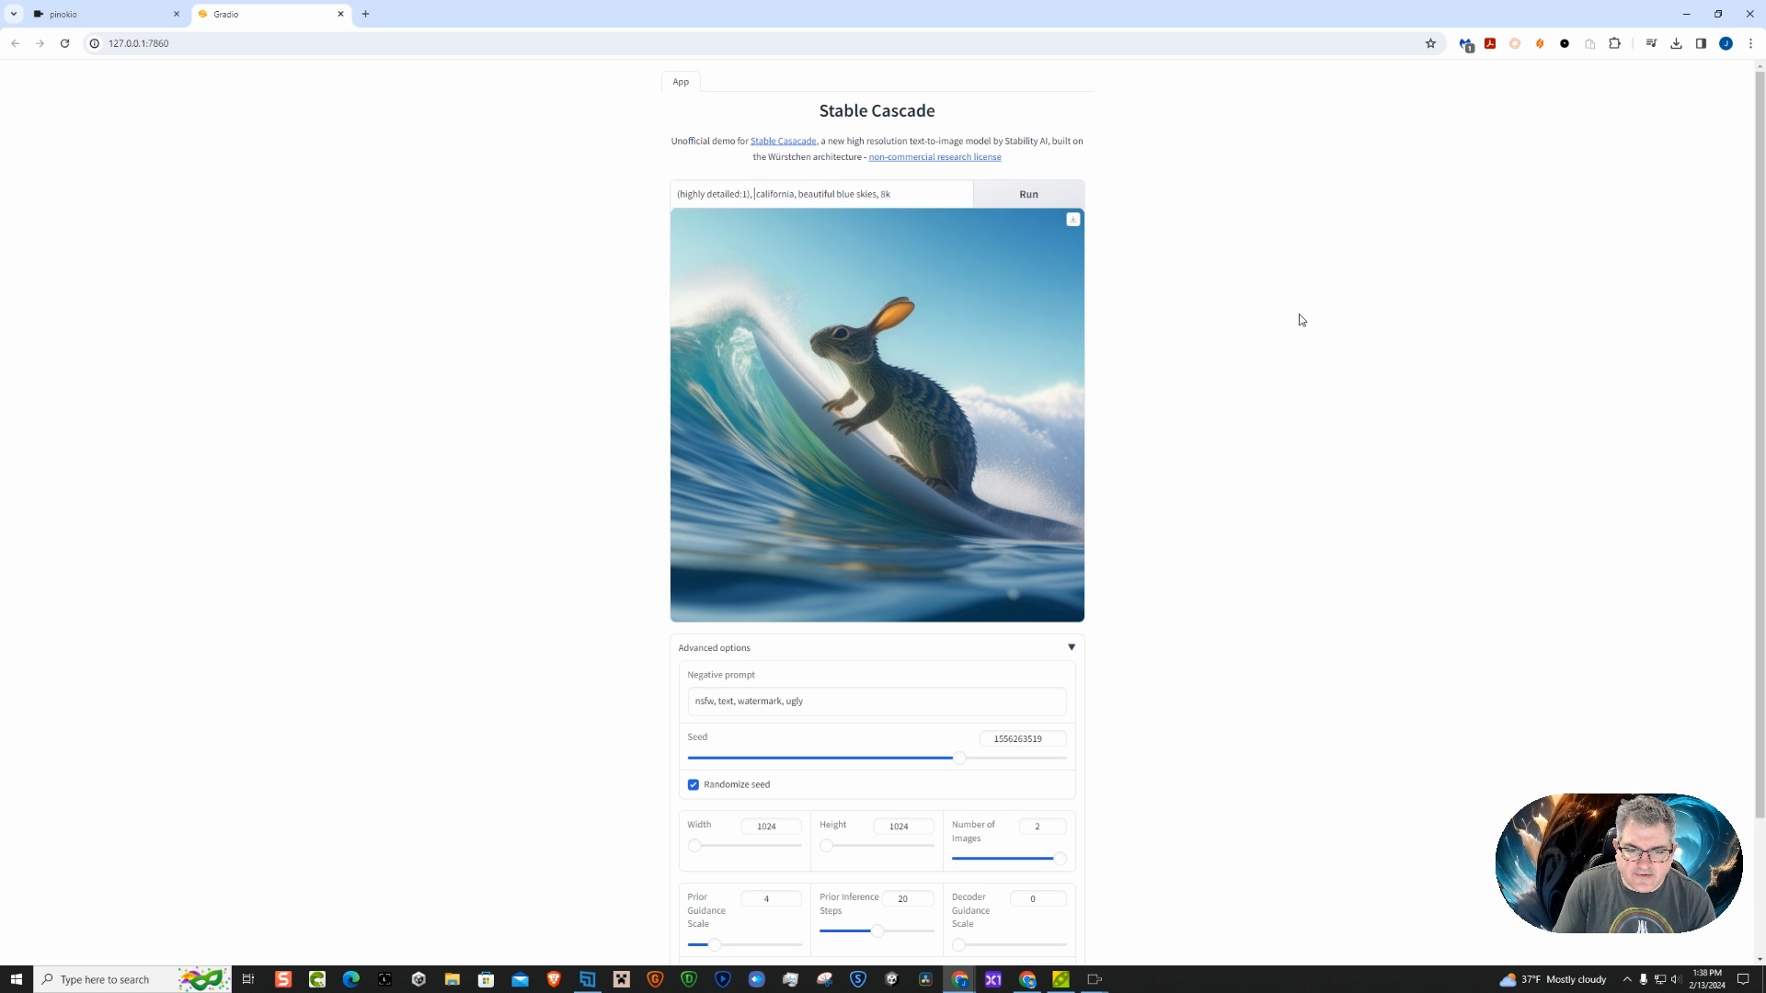
pyautogui.write('red ')
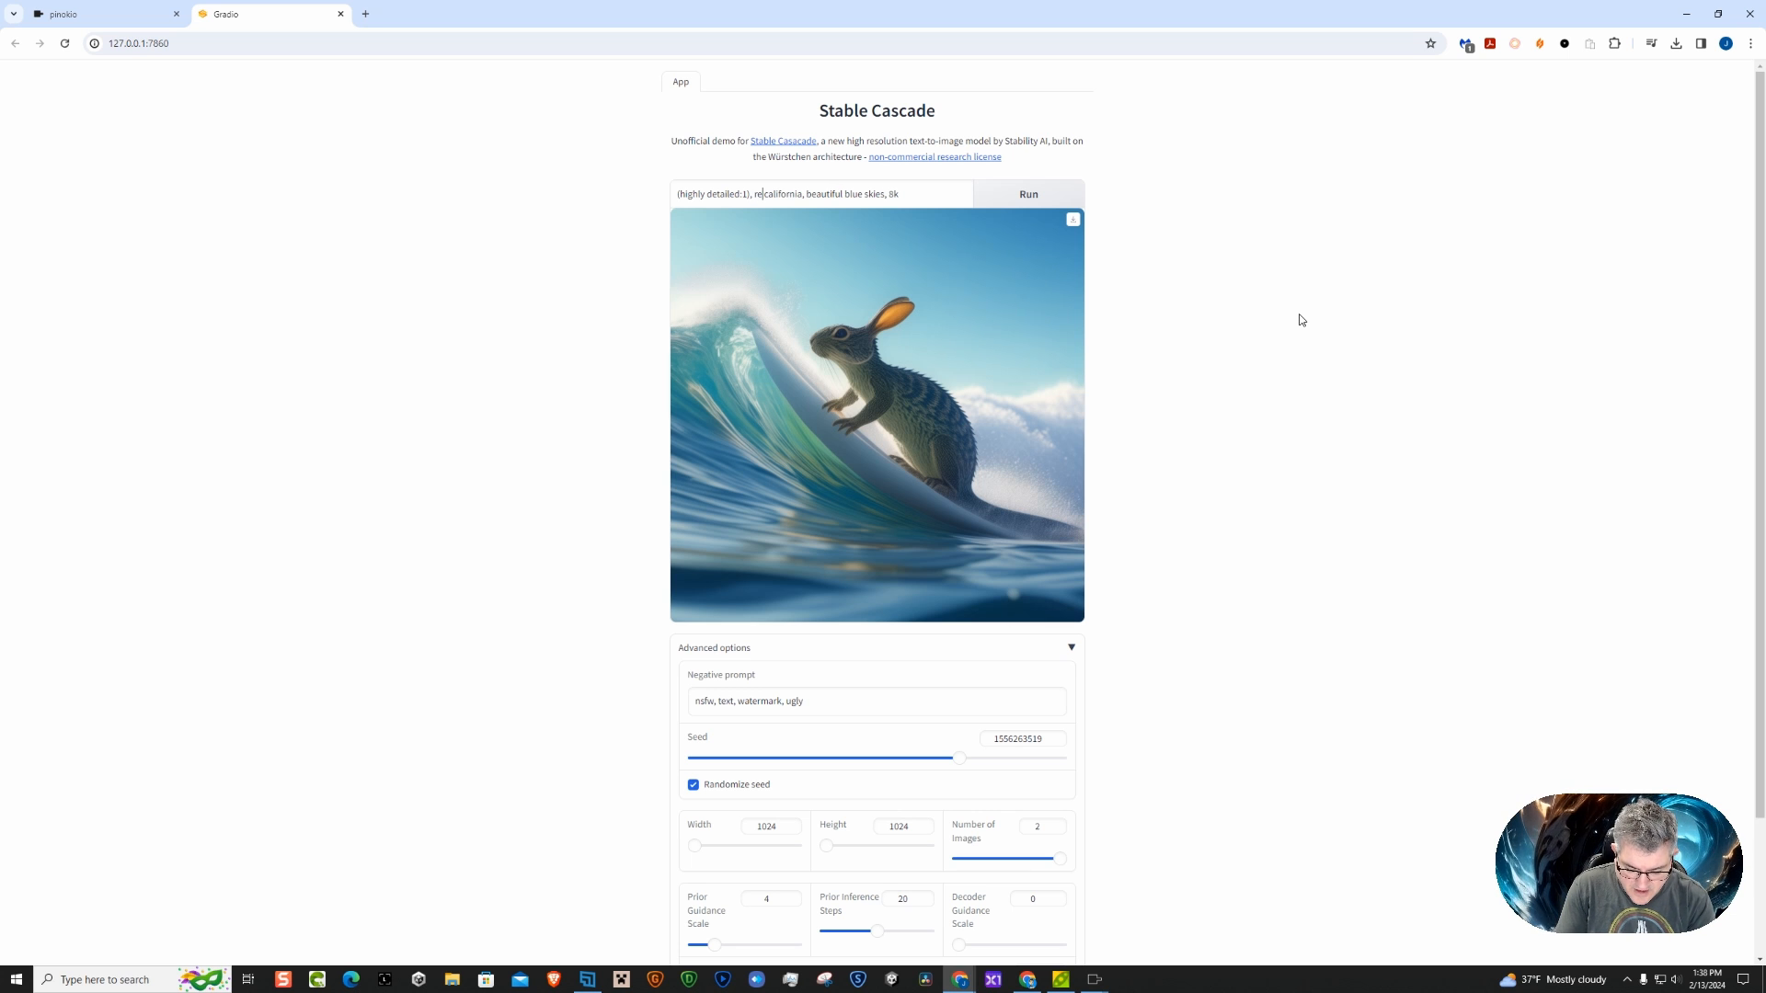
pyautogui.write('lamborg')
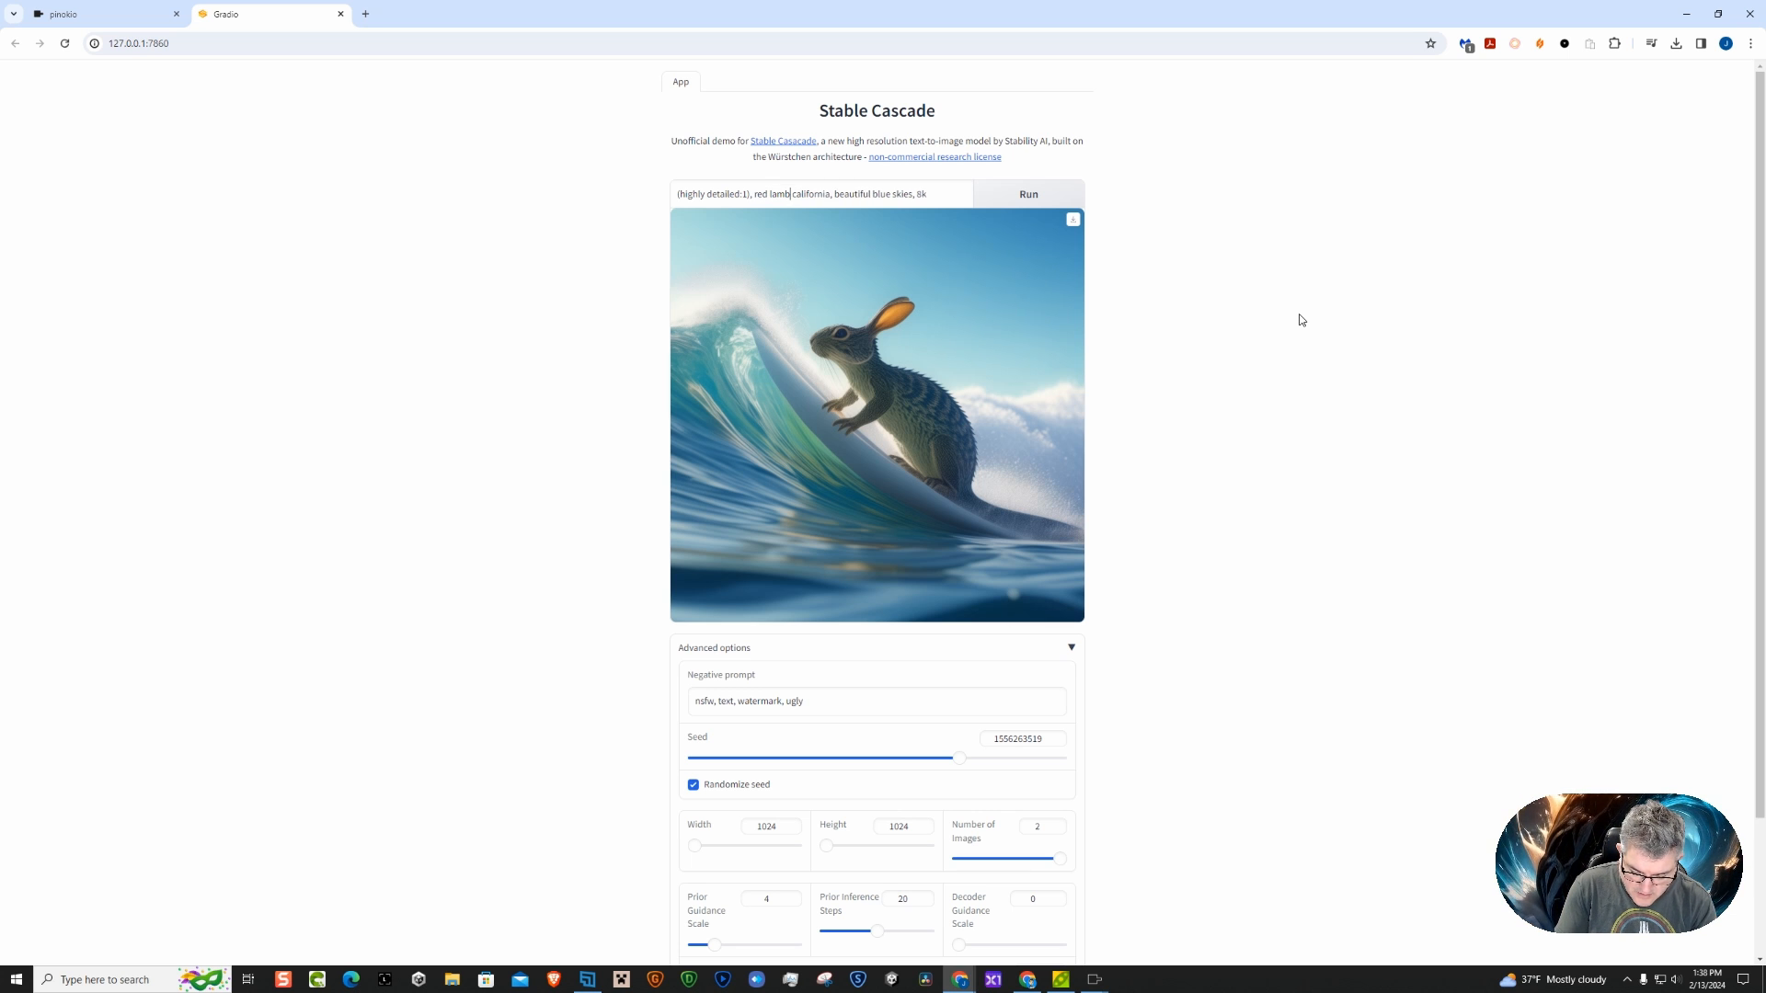
pyautogui.write('ini')
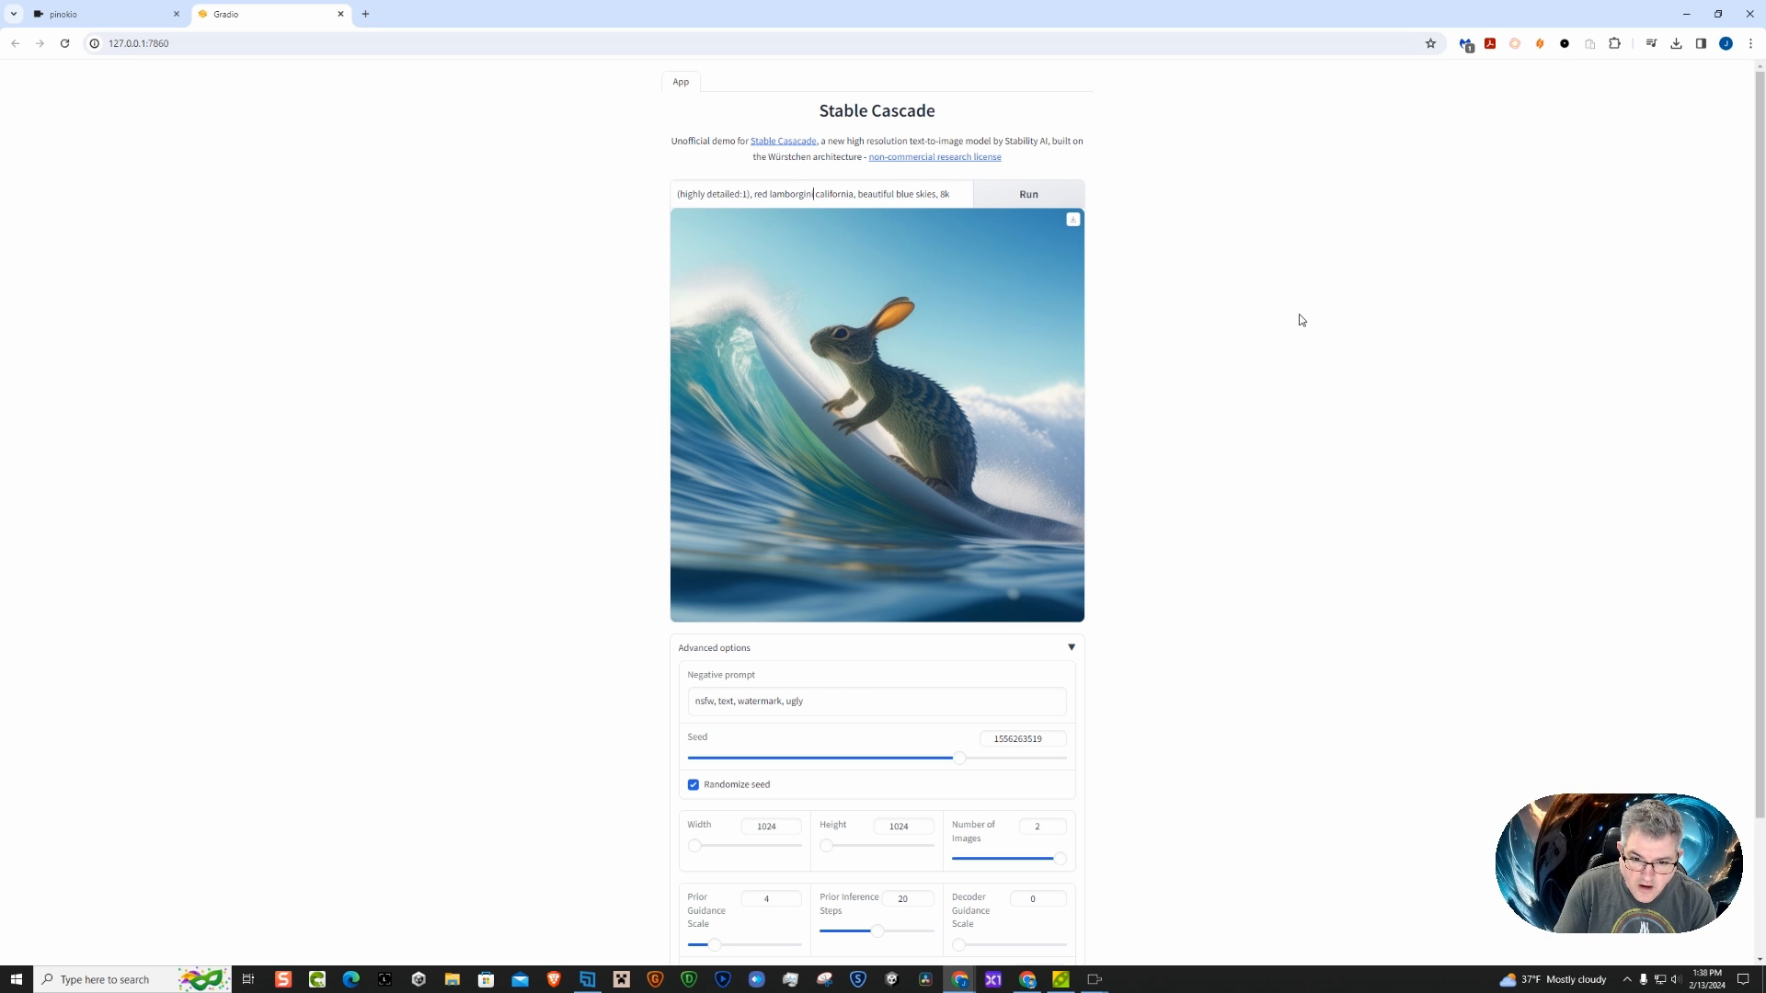
pyautogui.rightClick(790, 196)
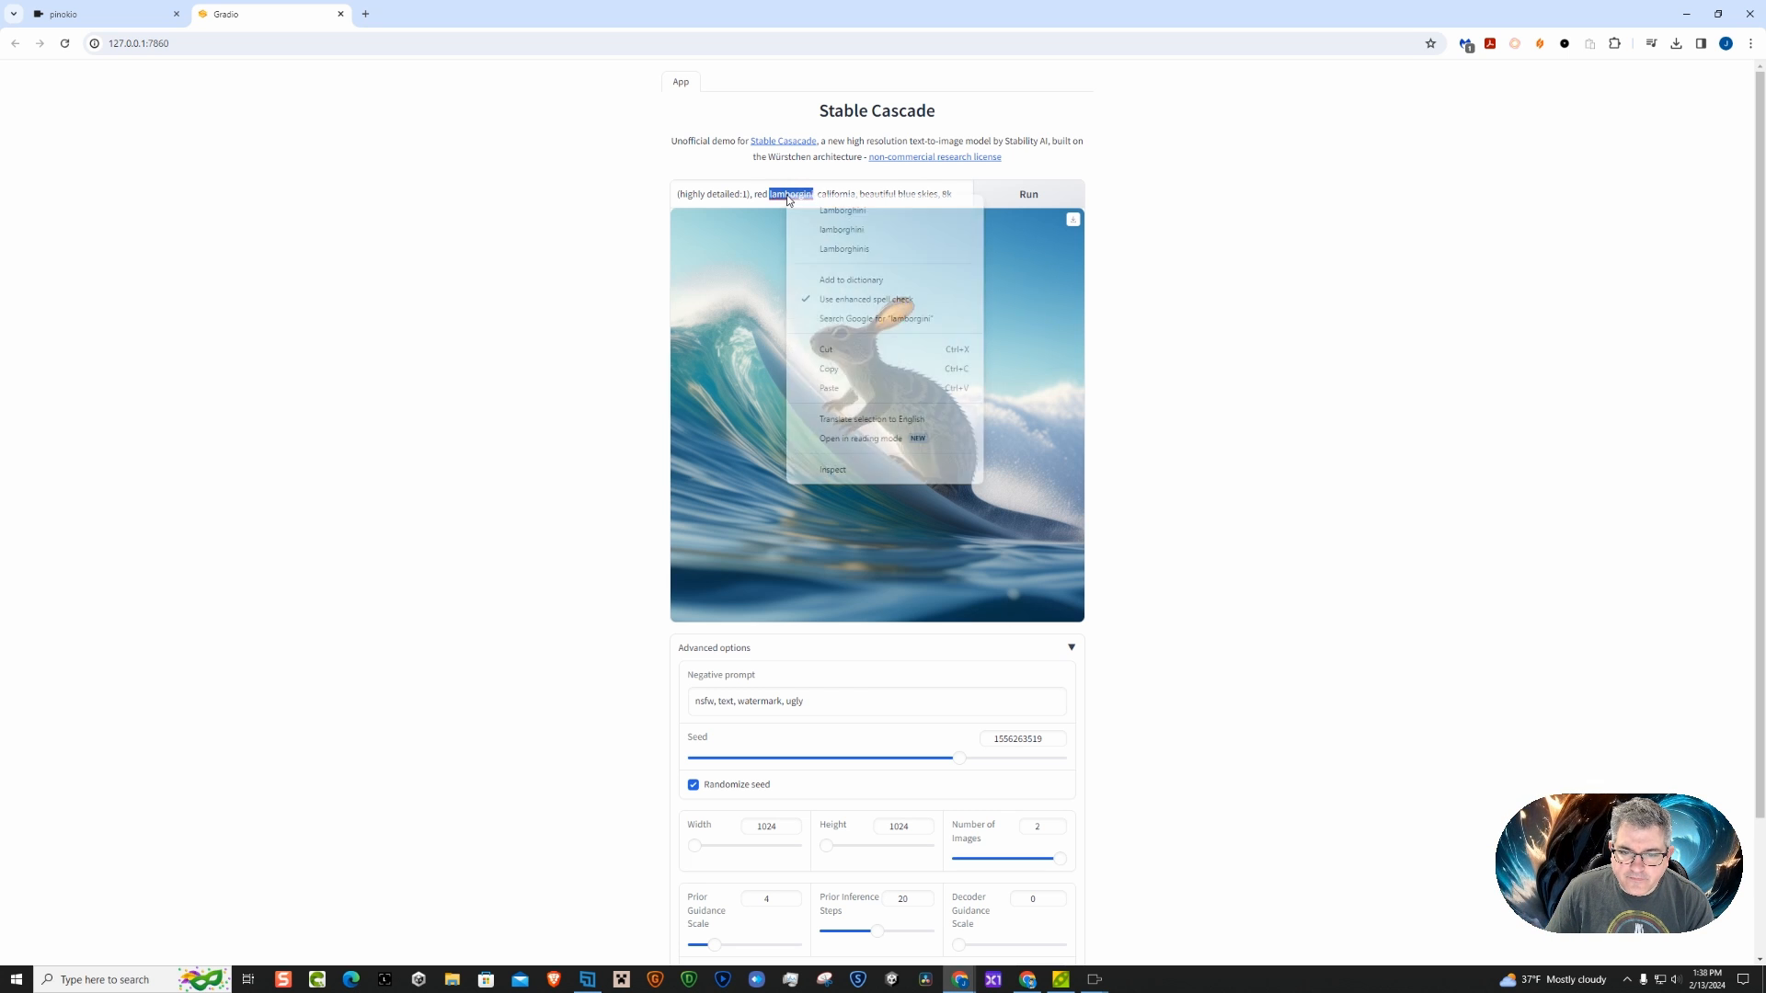
pyautogui.click(811, 210)
pyautogui.write(',')
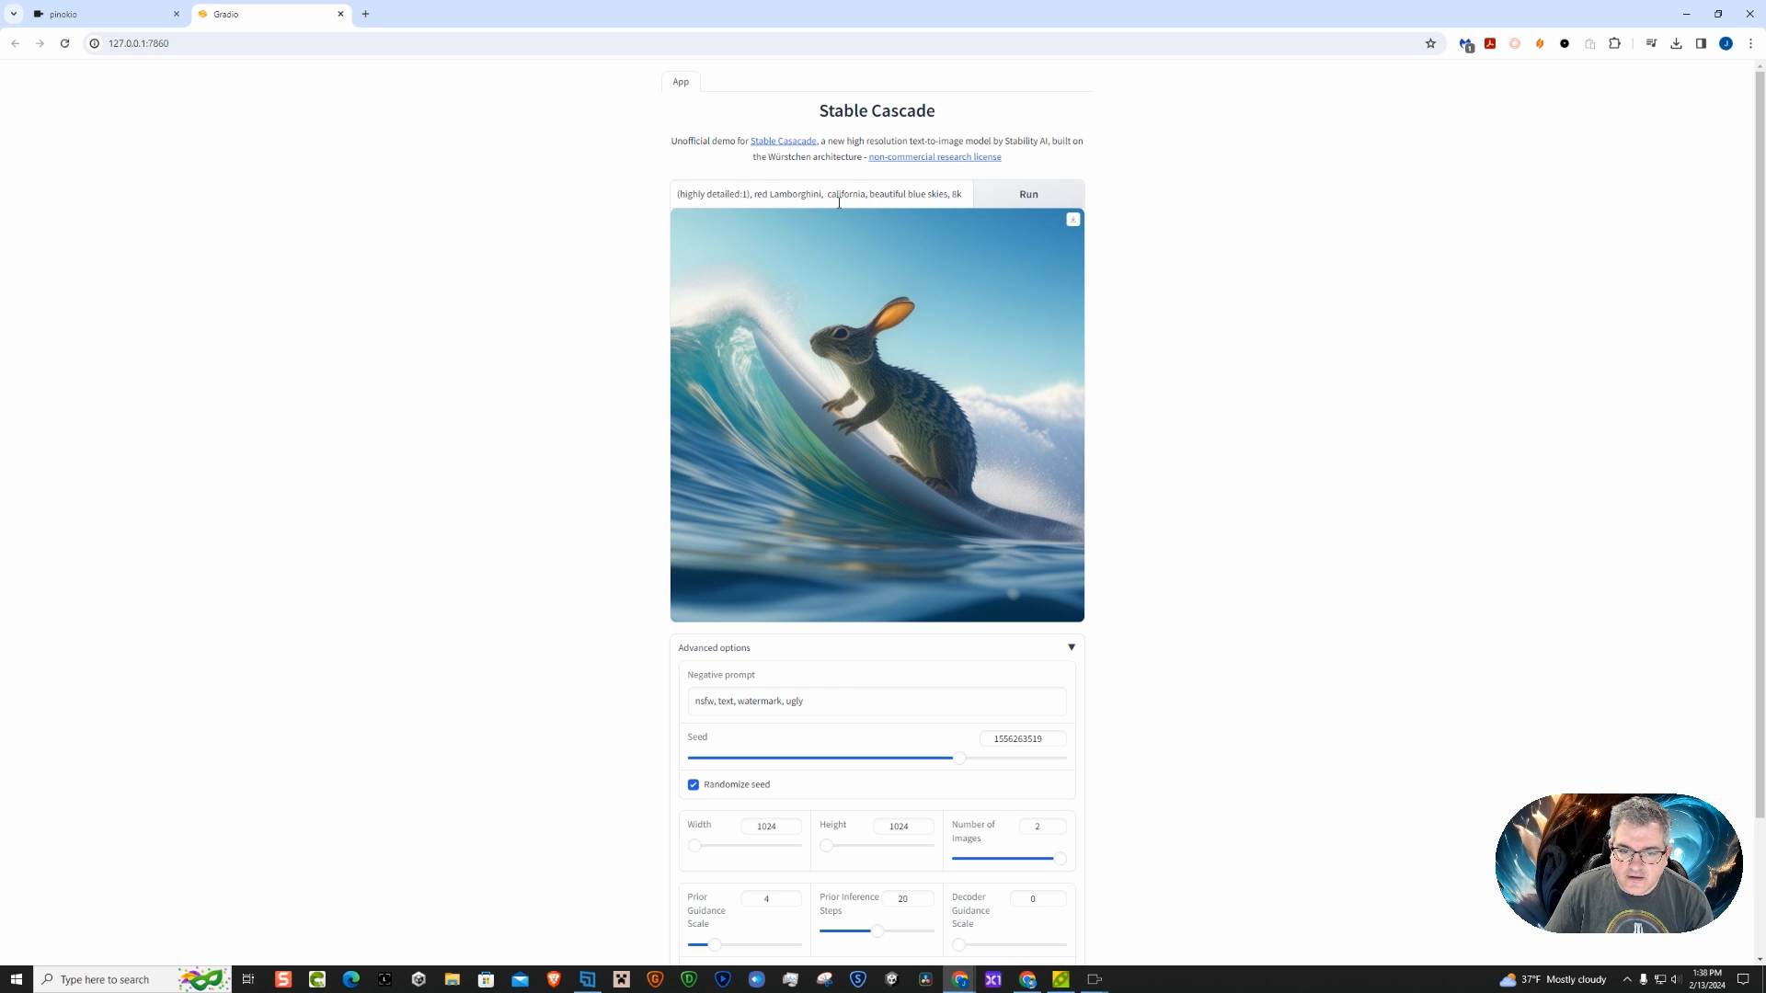
pyautogui.click(1030, 198)
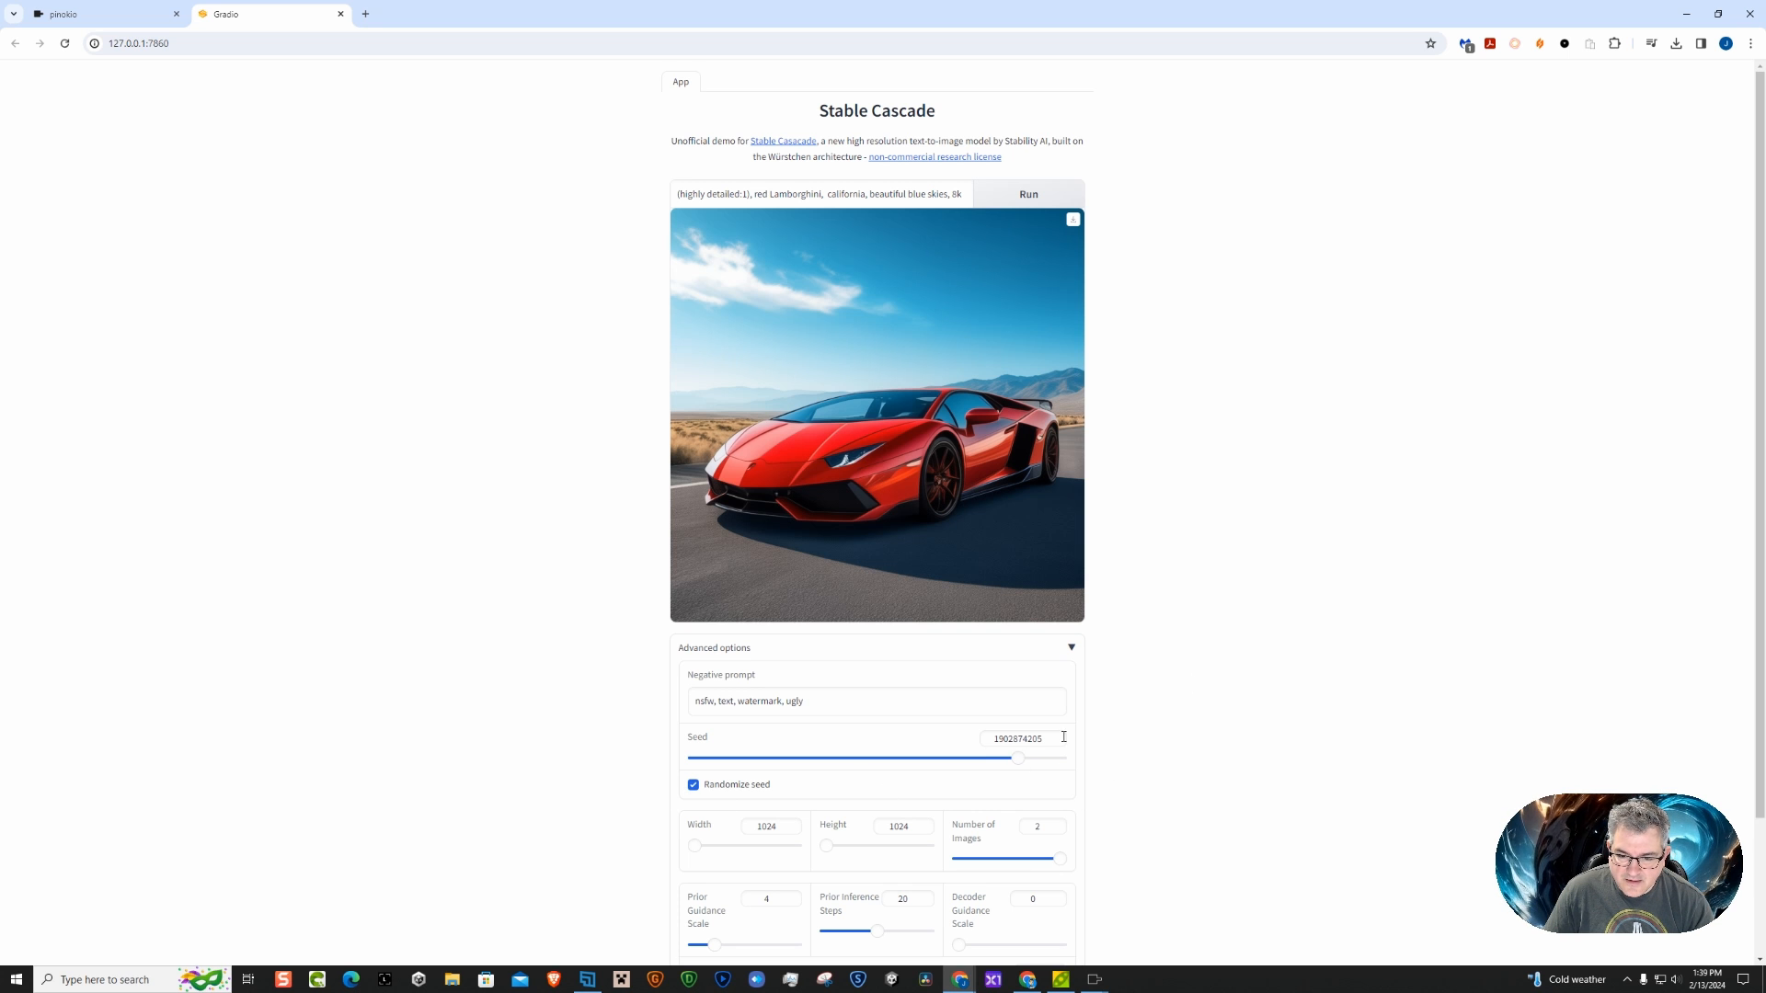
# Change the car color in the prompt from red to "purple", correcting its spelling, and generate new images
pyautogui.doubleClick(761, 194)
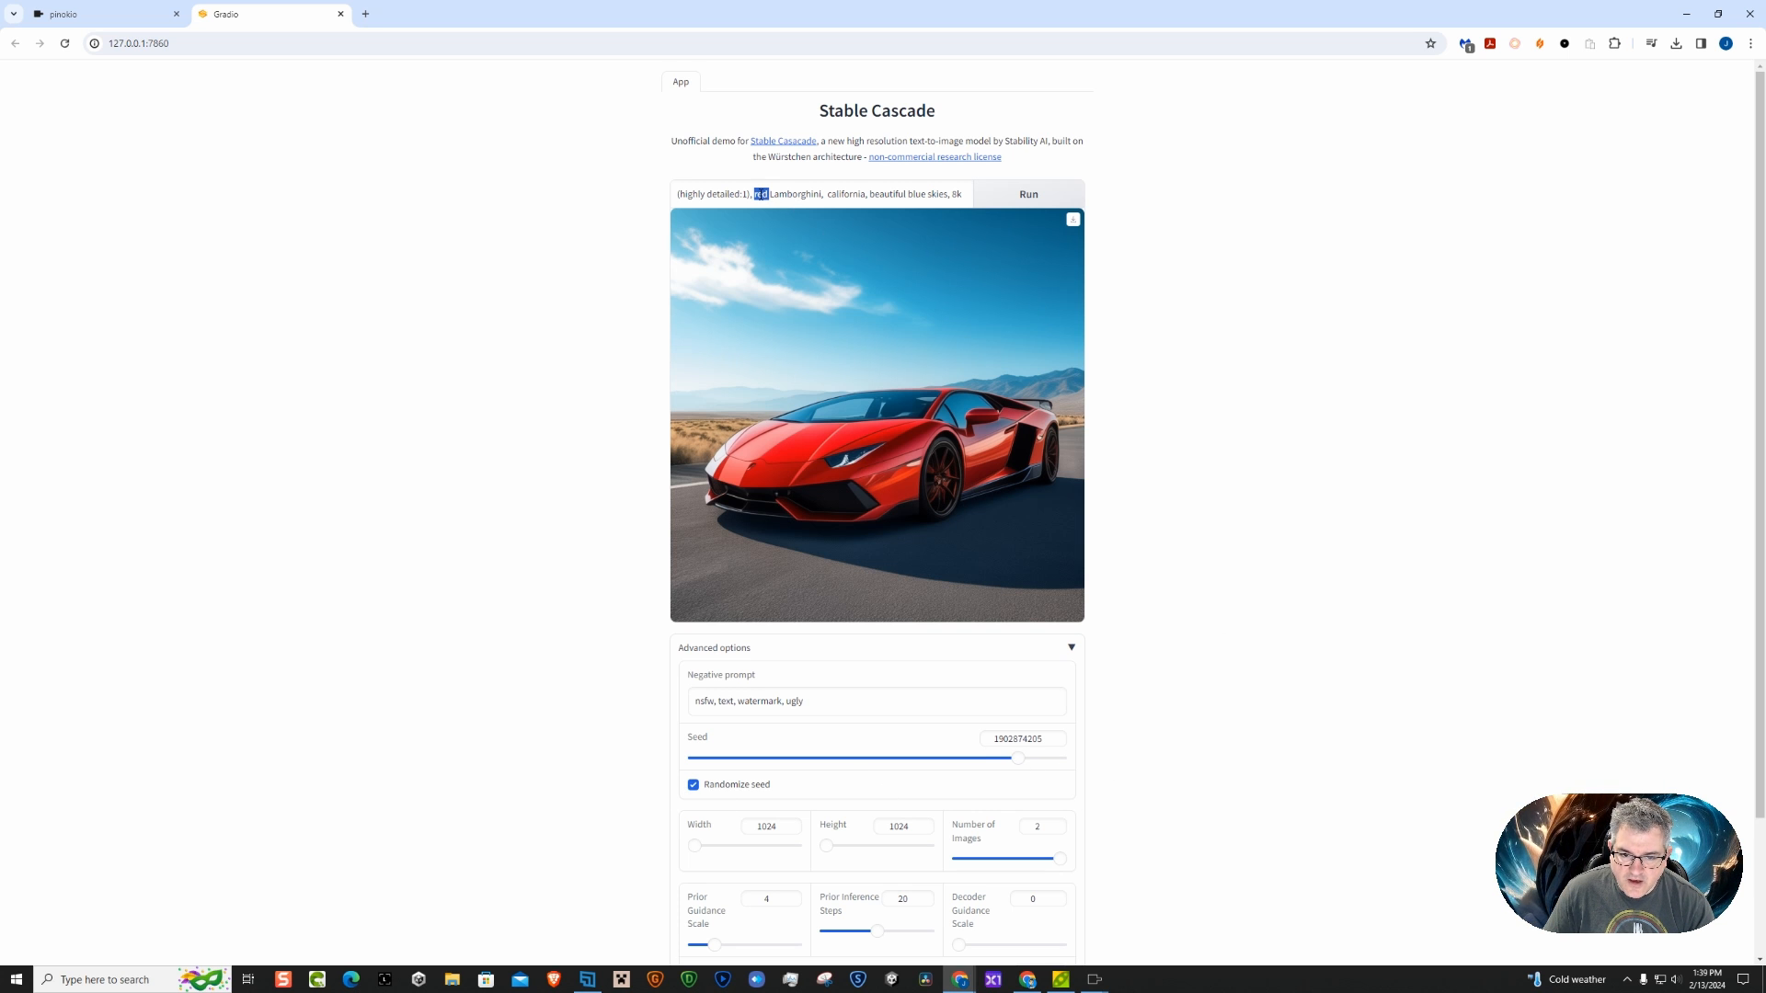
pyautogui.write('purple')
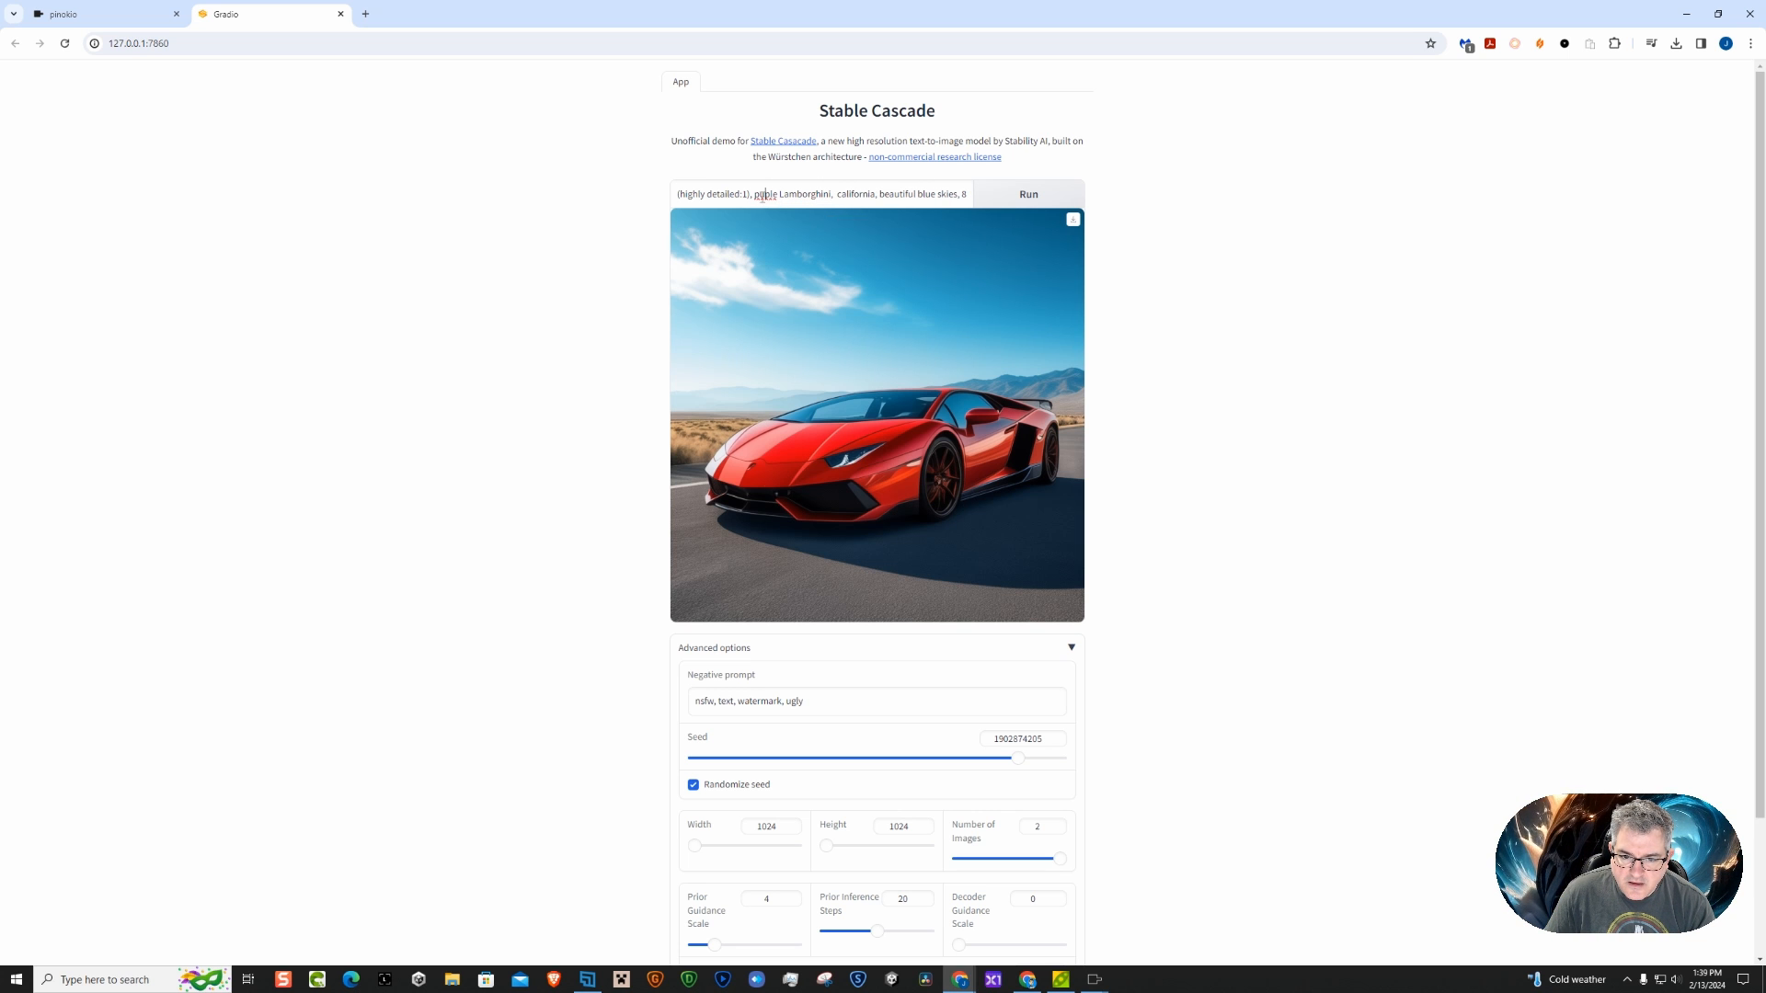
pyautogui.rightClick(762, 196)
pyautogui.click(801, 235)
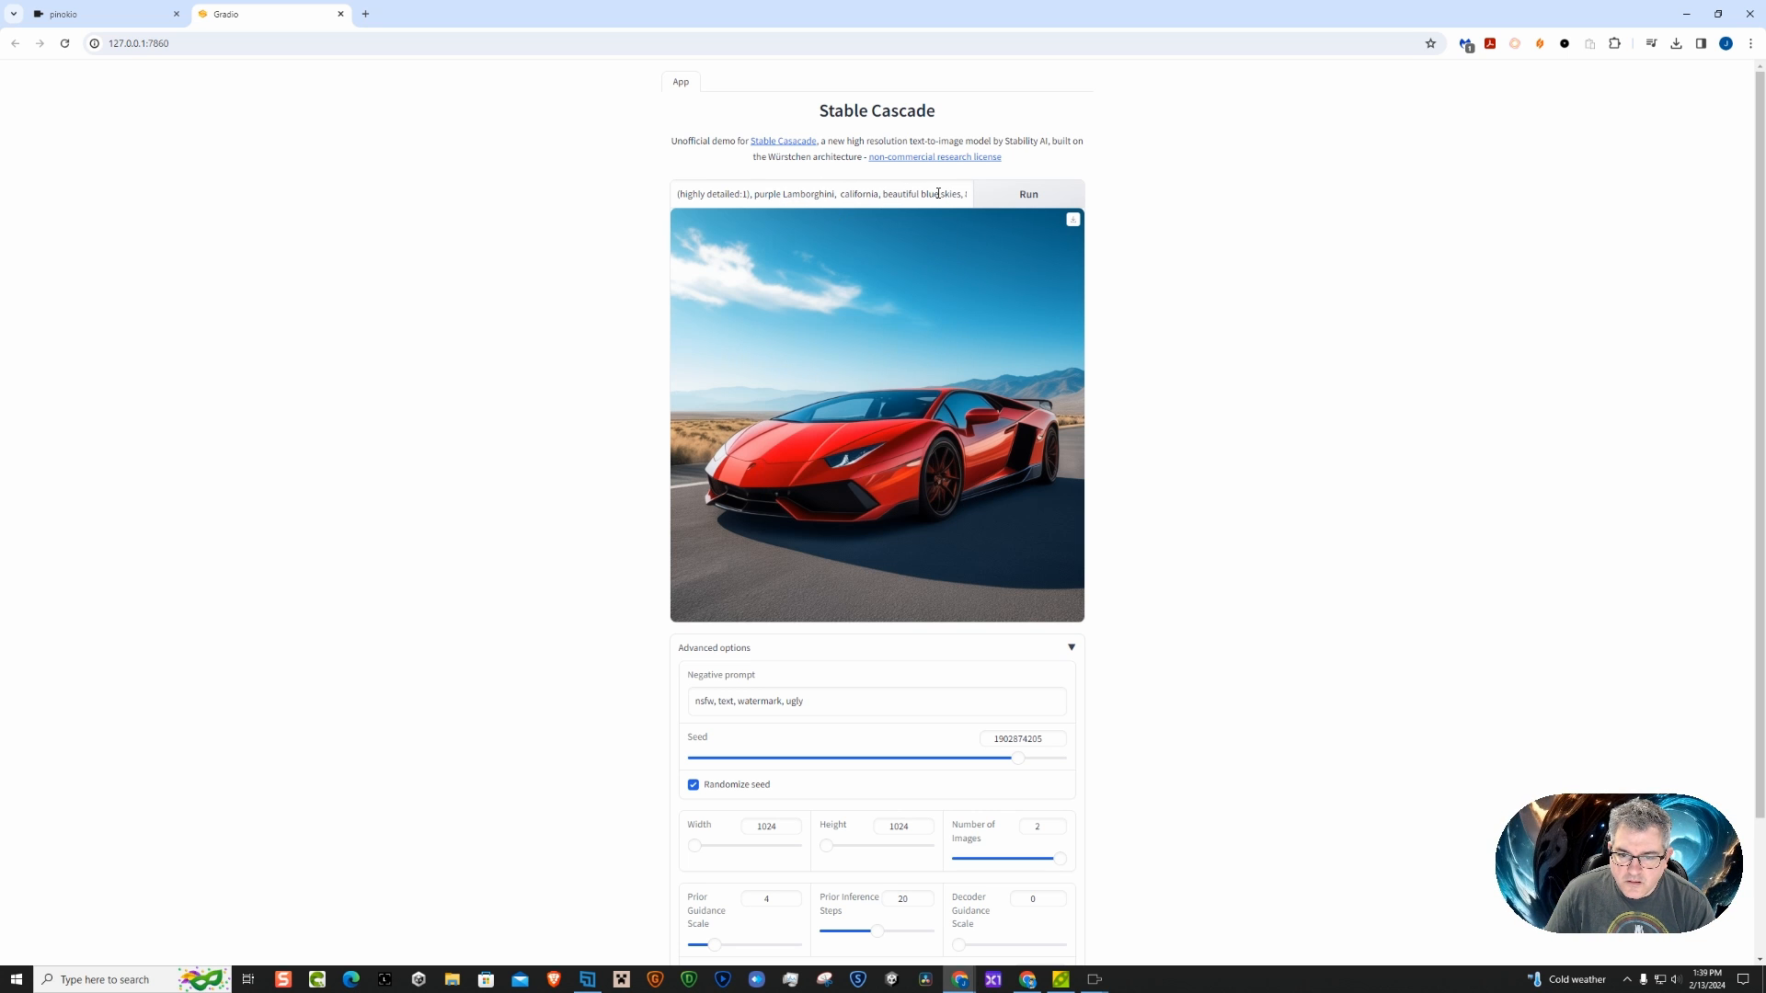
pyautogui.click(1030, 194)
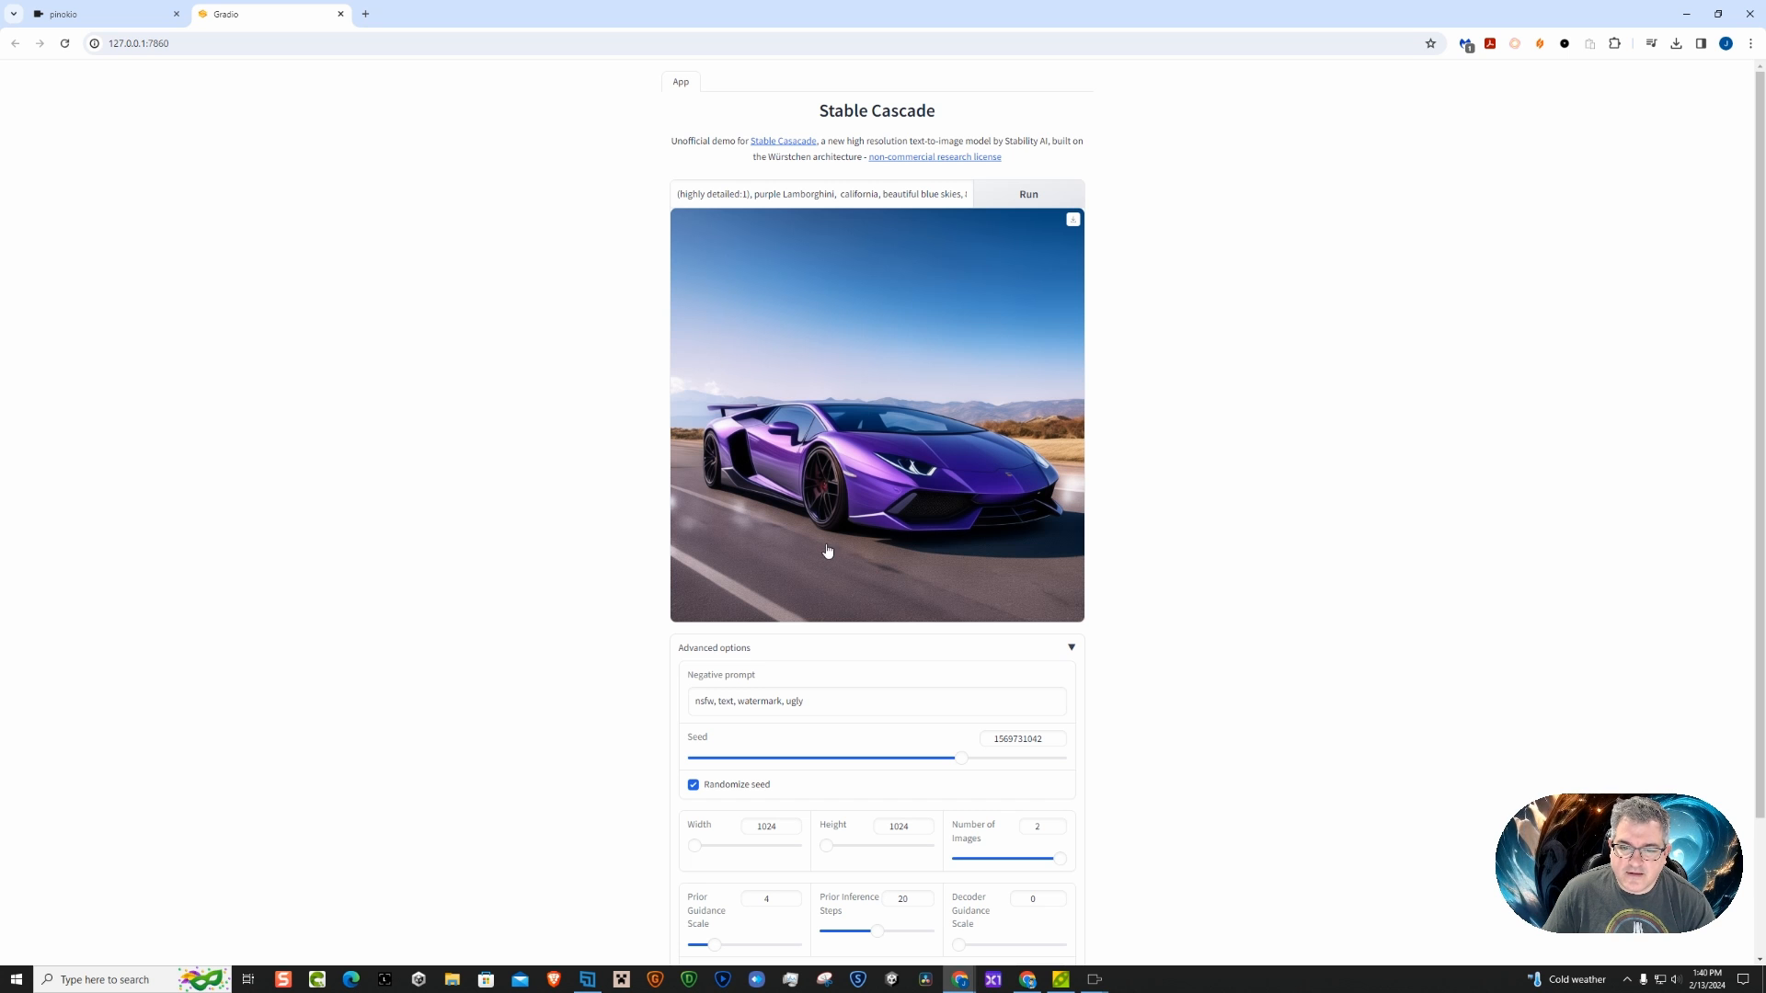
pyautogui.scroll(-2, 914, 513)
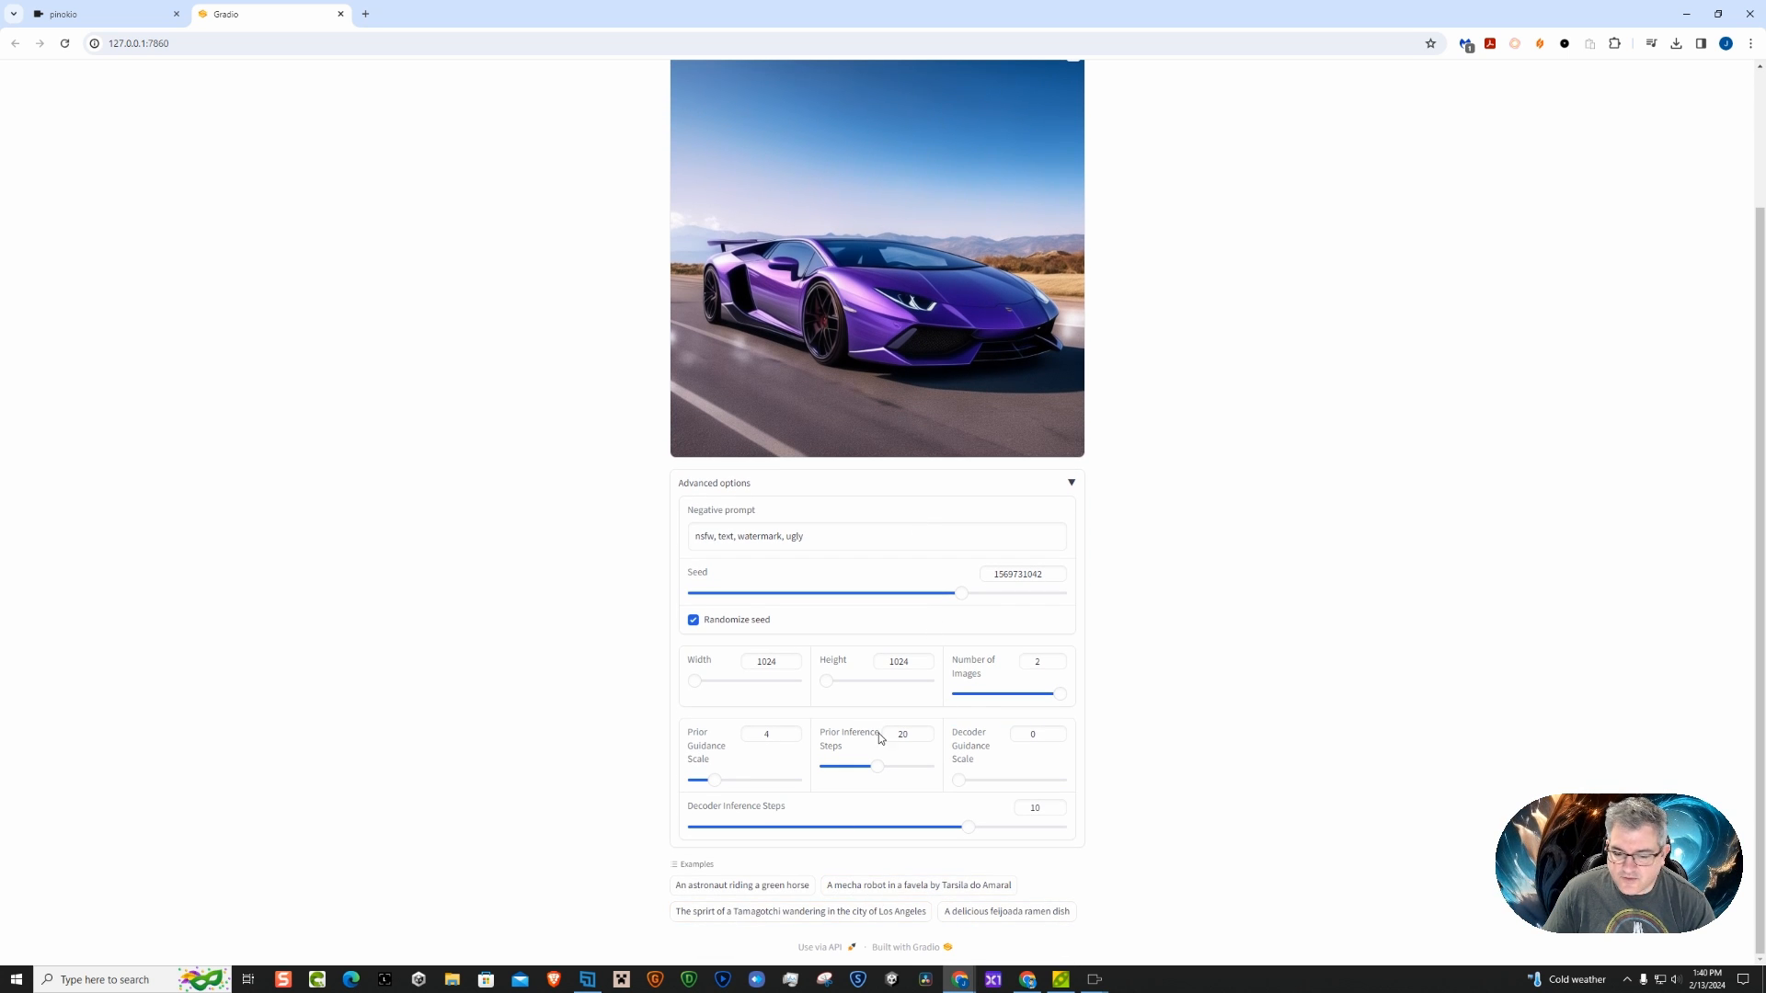
pyautogui.scroll(2, 880, 737)
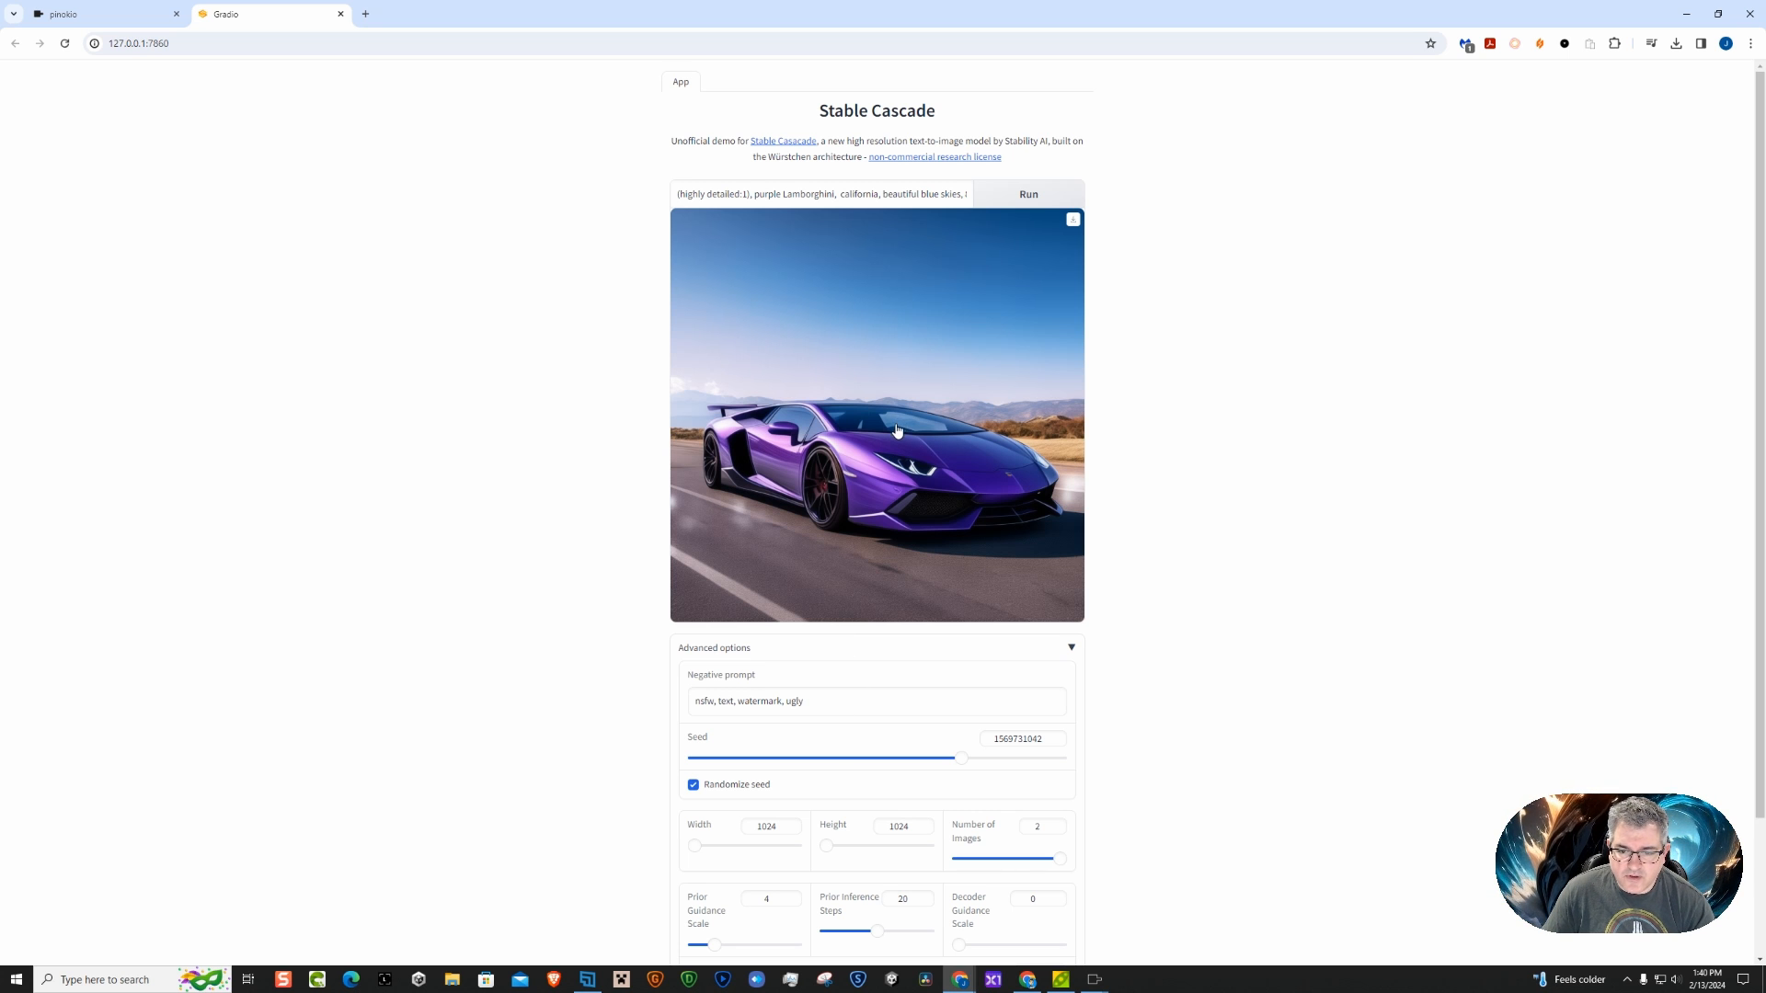
pyautogui.scroll(-1, 888, 442)
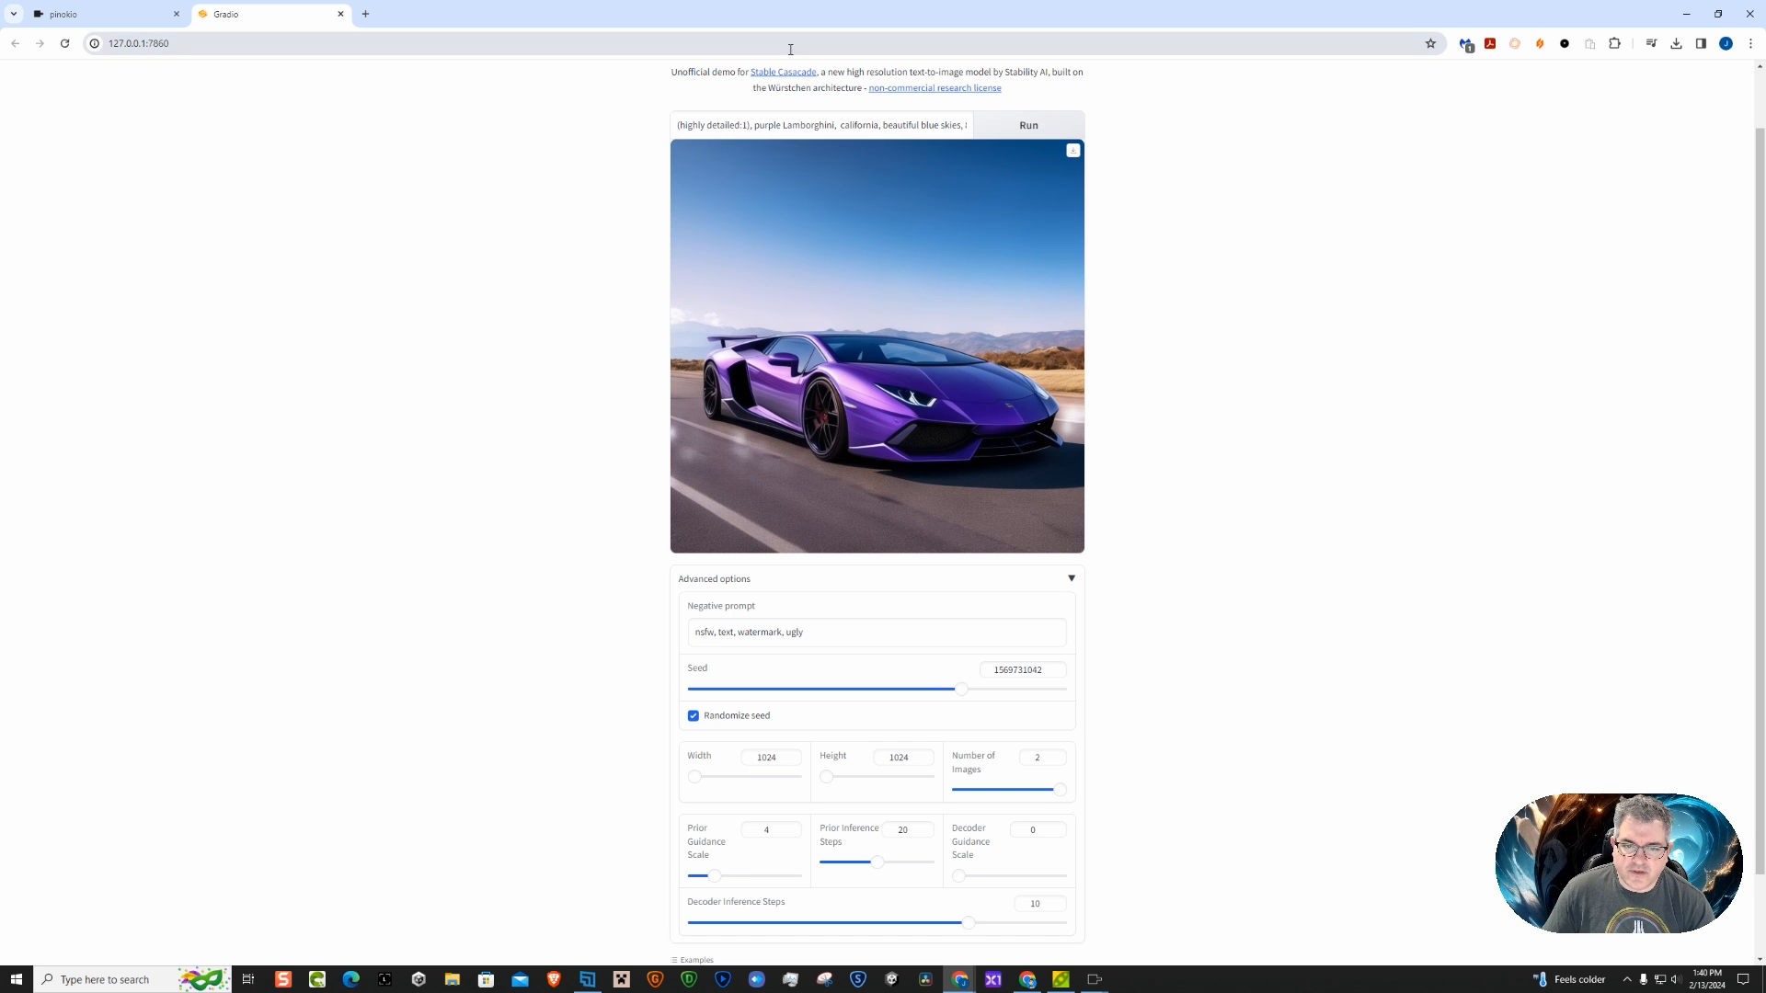